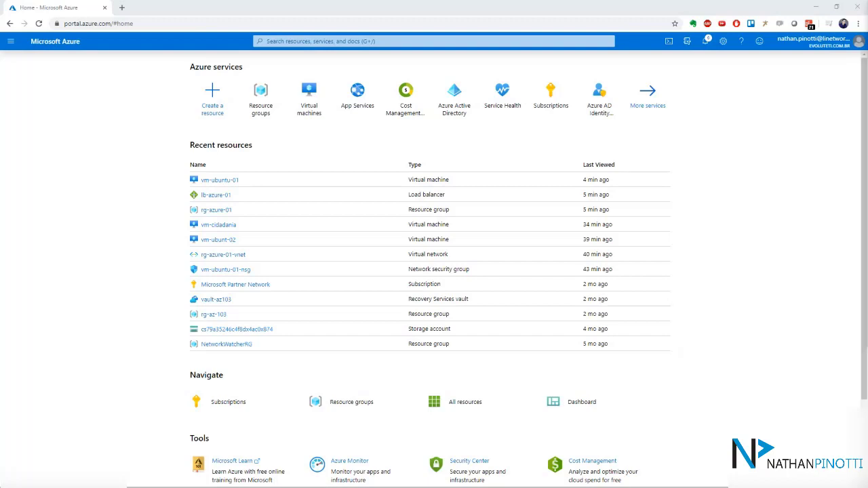
Step: Switch to the portal in Chrome and open the Resource groups list of five groups
key("alt+Tab")
left_click(735, 236)
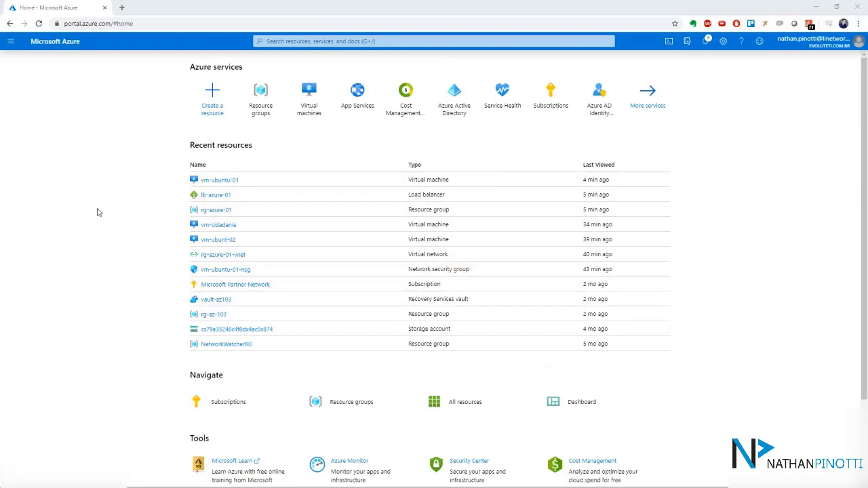
left_click(263, 101)
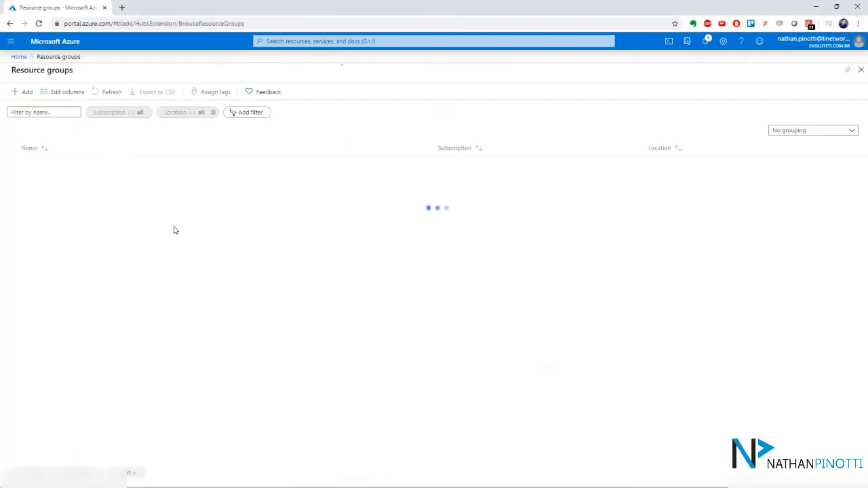
Step: Open the rg-azure-01 resource group in Brazil South with its 16 resources
left_click(595, 257)
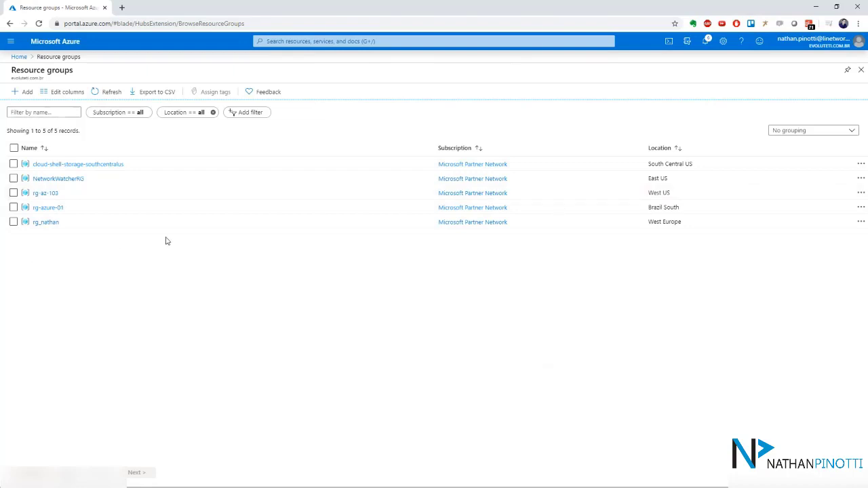
left_click(58, 208)
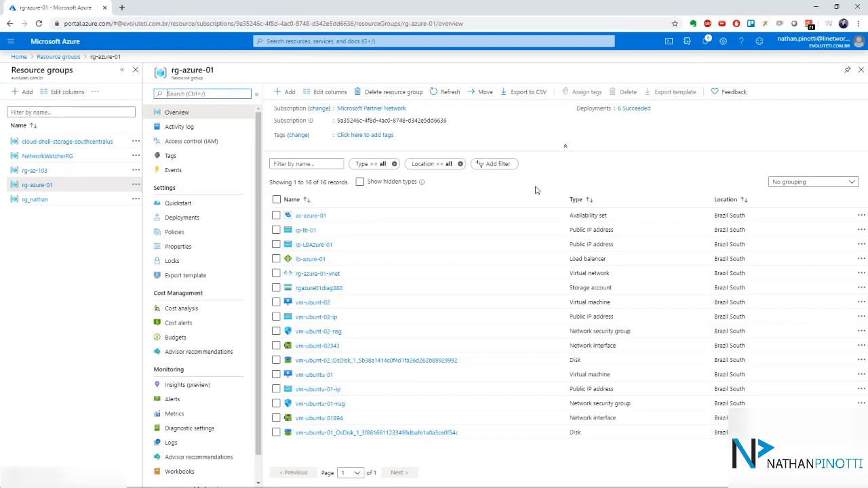
Step: Sort rg-azure-01's resources by Type and start adding a new Marketplace resource
left_click(576, 201)
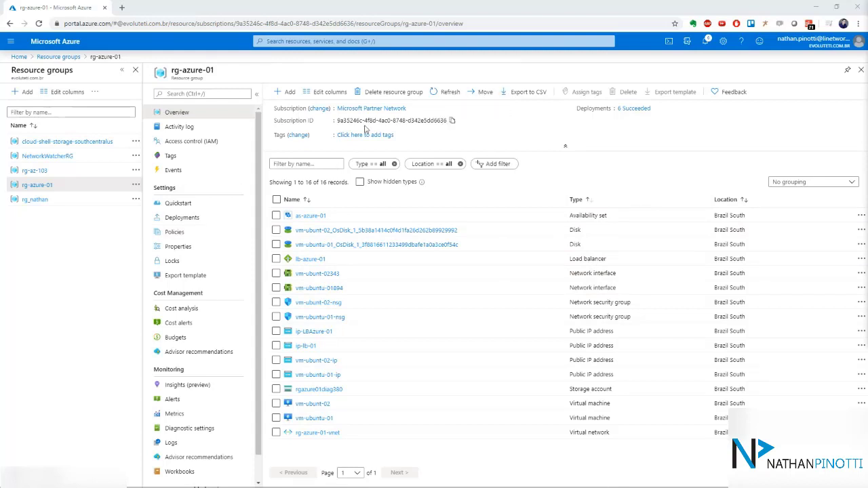
left_click(34, 187)
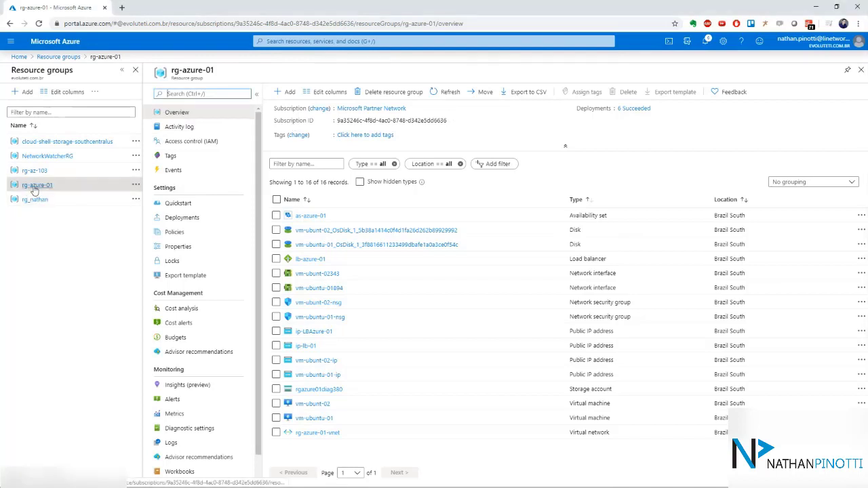
left_click(283, 92)
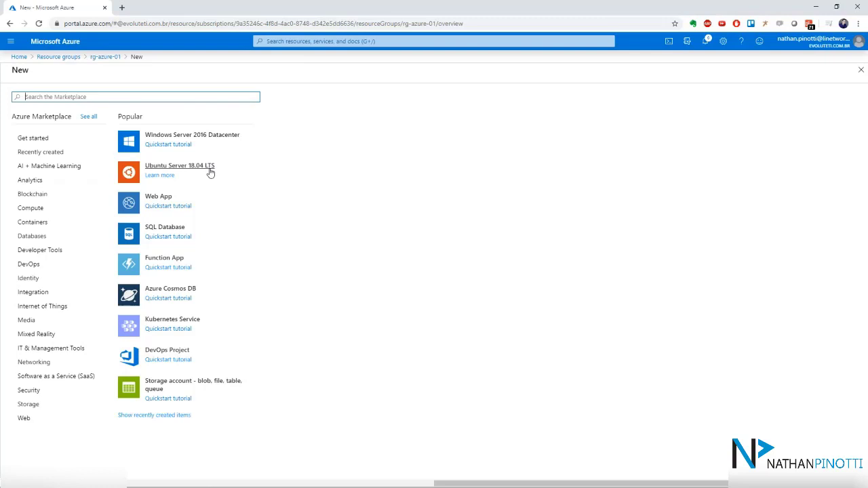
Step: Search the Marketplace for postgres, view its offering, then return to rg-azure-01
type("sa")
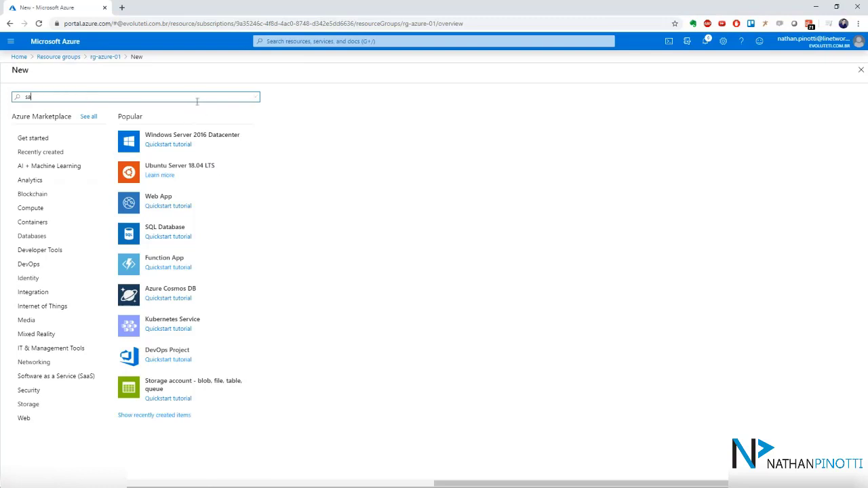
type("p")
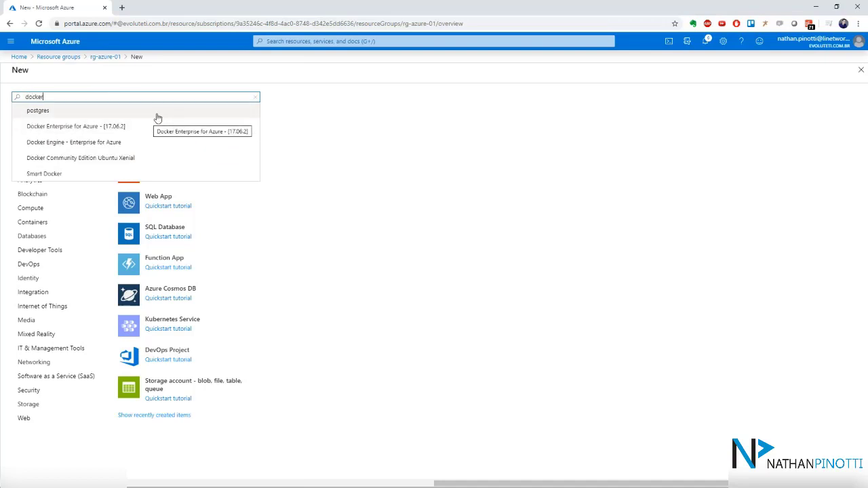
left_click(147, 111)
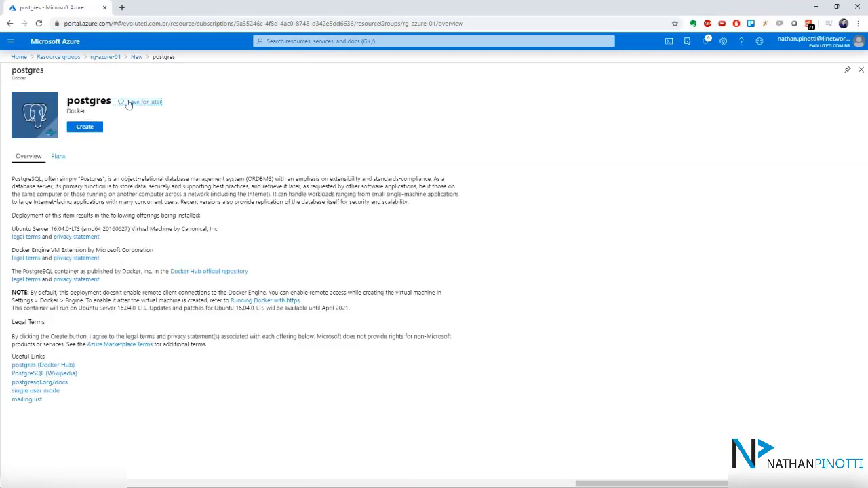
left_click(101, 57)
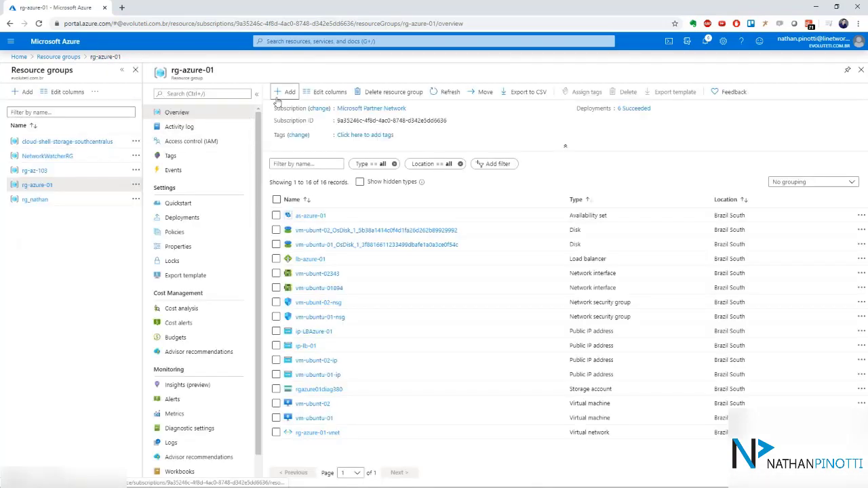
Step: Search the Marketplace for pfSense, view the Netgate pfSense offering, then reopen rg-azure-01
left_click(281, 89)
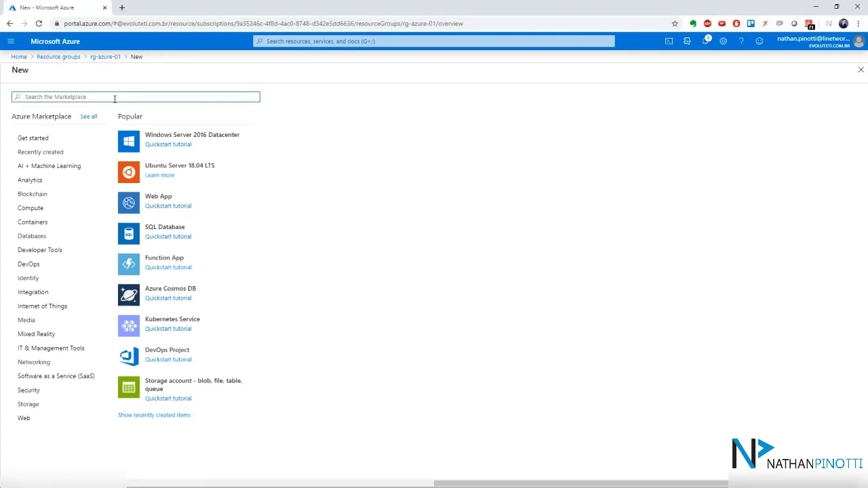
type("pfse")
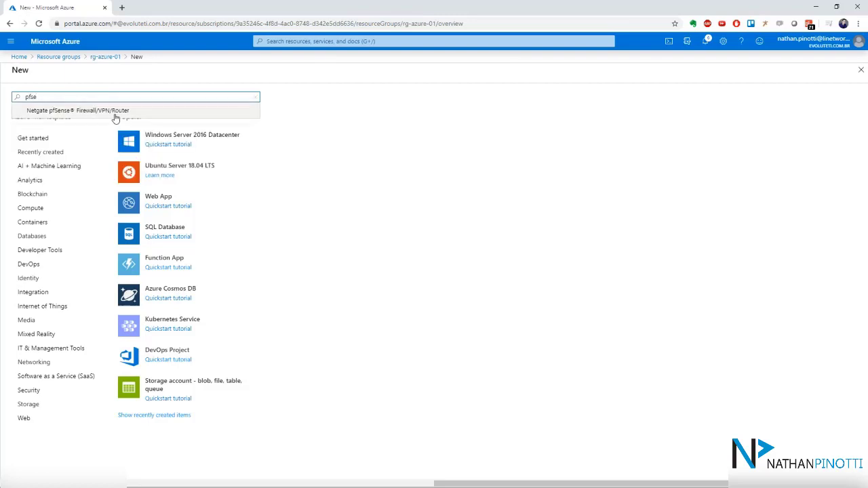
left_click(114, 111)
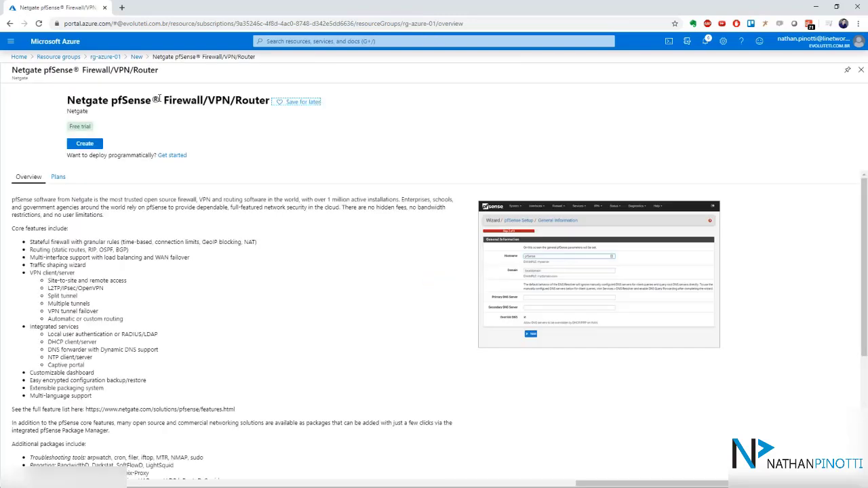
left_click(137, 61)
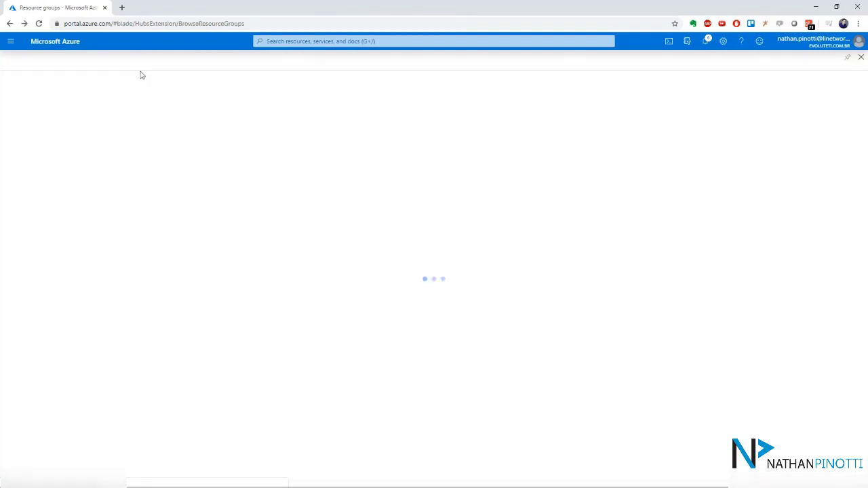
left_click(47, 209)
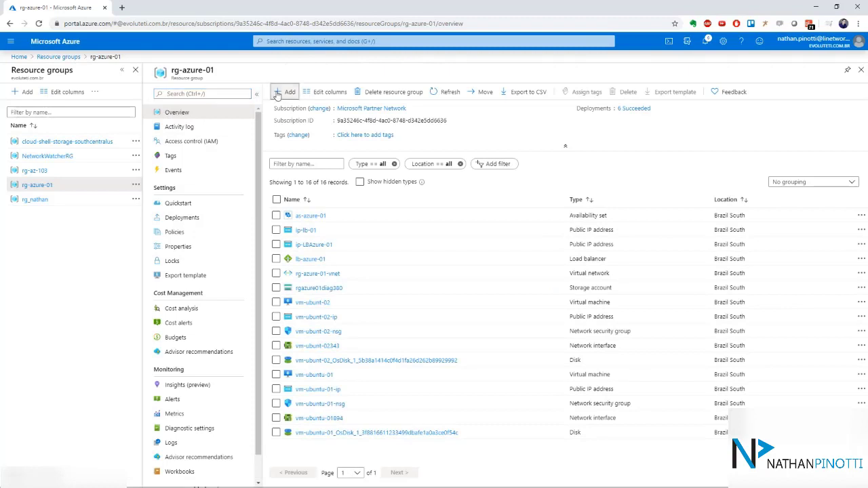
Step: Try Marketplace searches for networ, check and sql for rg-azure-01
left_click(280, 92)
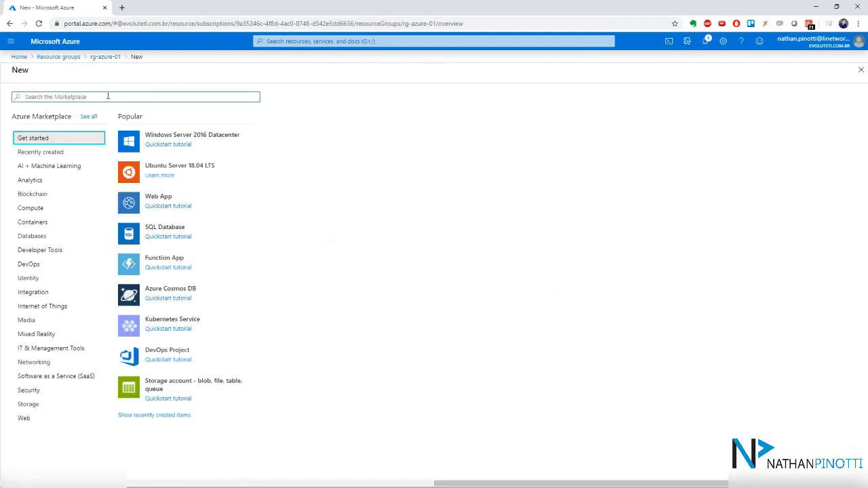
type("networ")
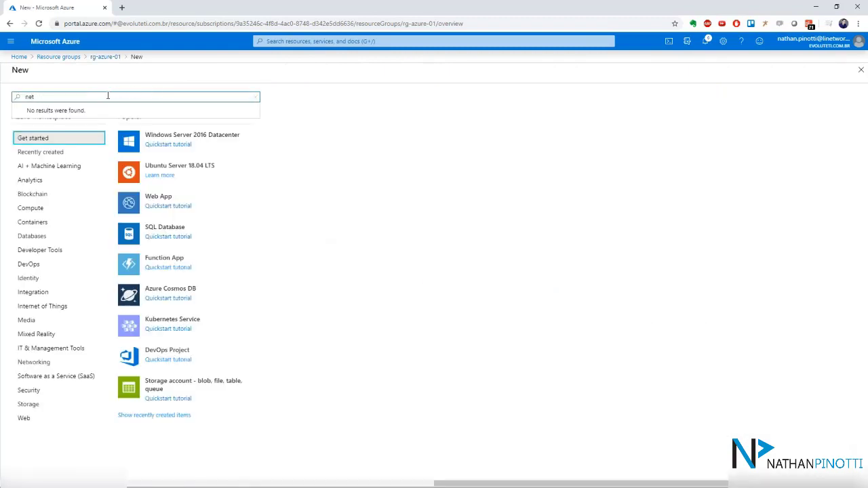
key("BackSpace")
key("BackSpace")
key("BackSpace")
key("BackSpace")
key("BackSpace")
key("BackSpace")
type("check")
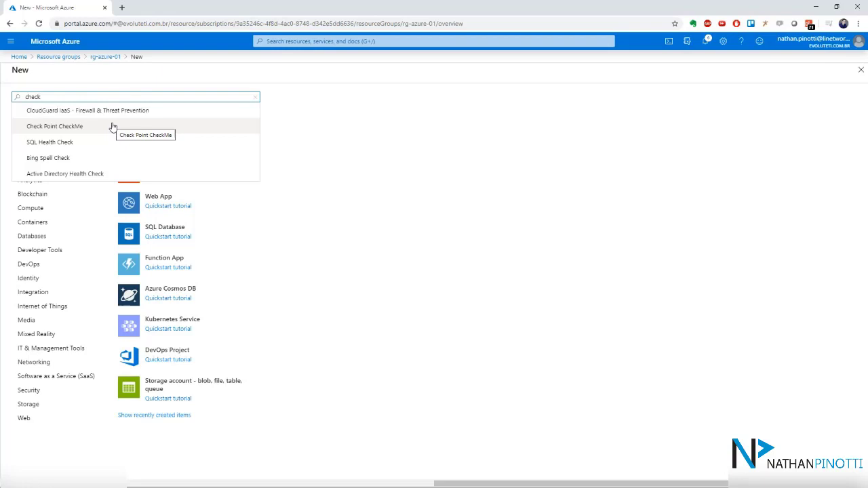
key("ctrl+a")
type("sql")
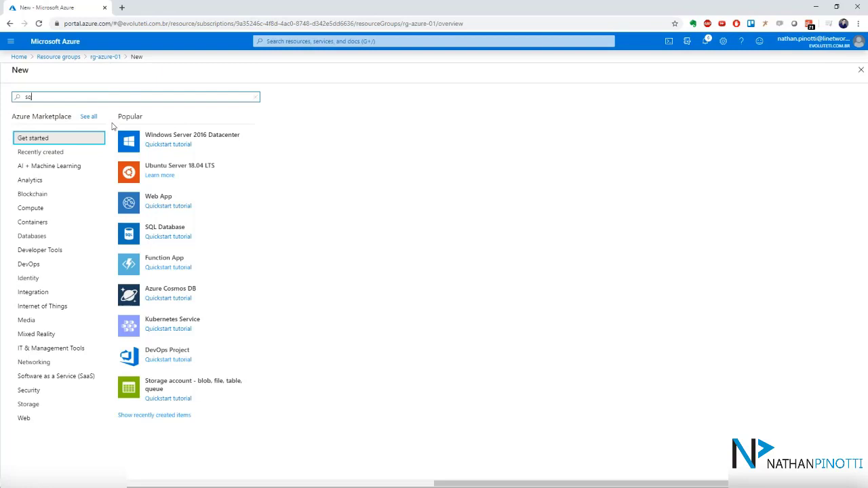
left_click(319, 117)
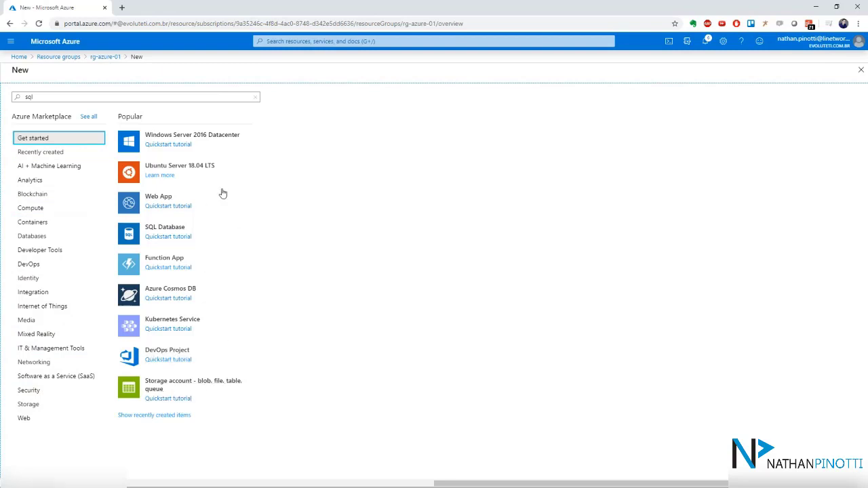
Step: Search for windows 10 and choose the Microsoft Windows 10 offering
left_click(216, 95)
type("wi")
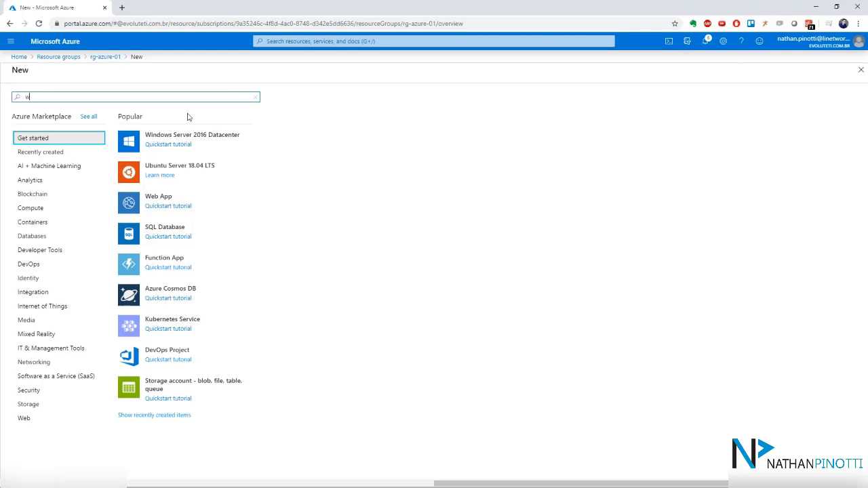
type("ndows 10")
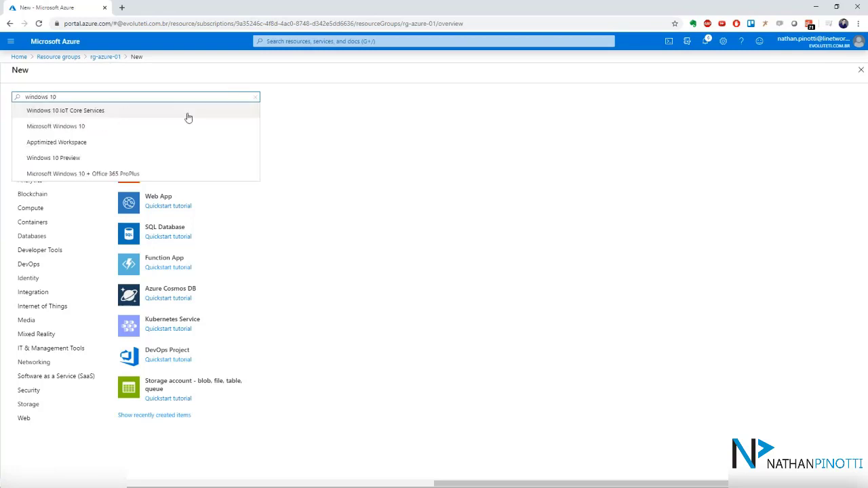
left_click(174, 127)
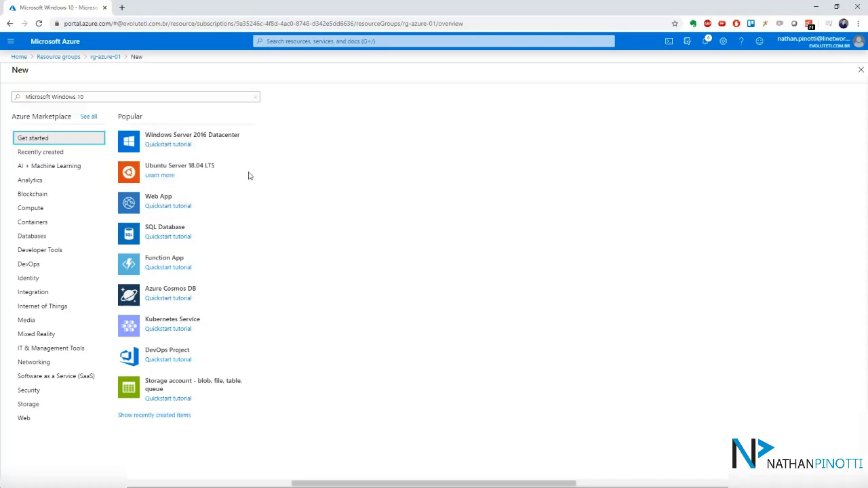
Step: Keep Windows 10 Pro, Version 1909 as the software plan and create a VM from it
left_click(176, 138)
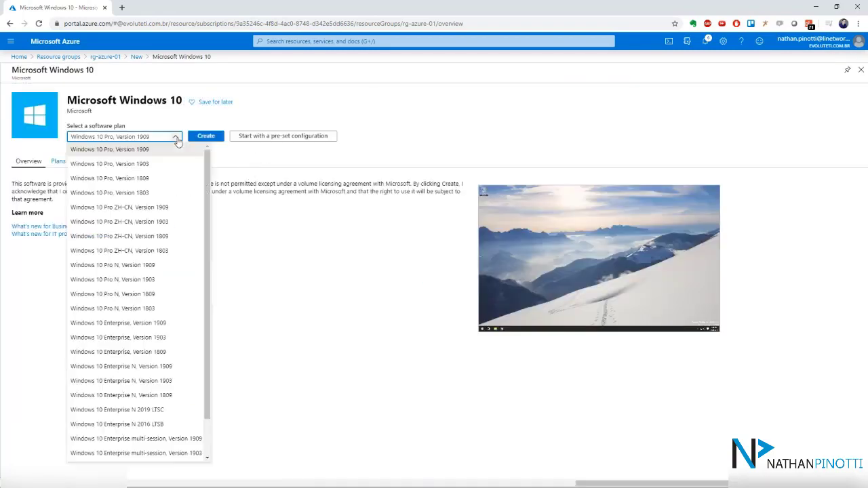
scroll(180, 234, "down", 1)
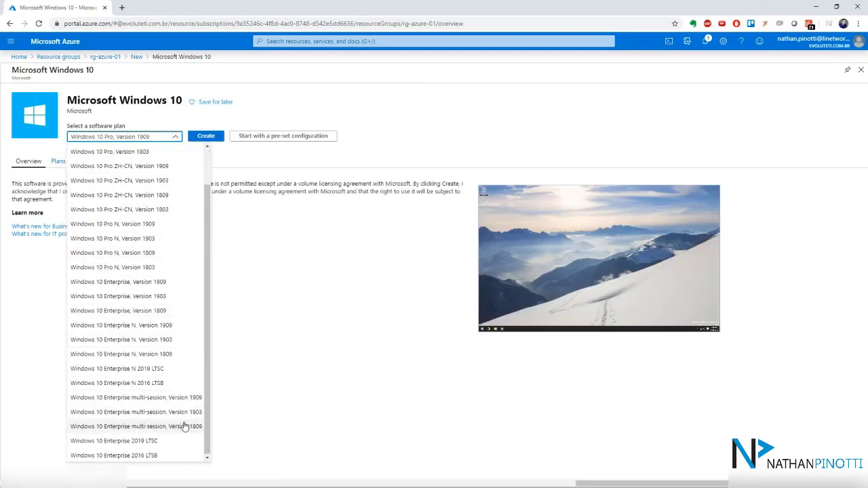
scroll(179, 213, "up", 2)
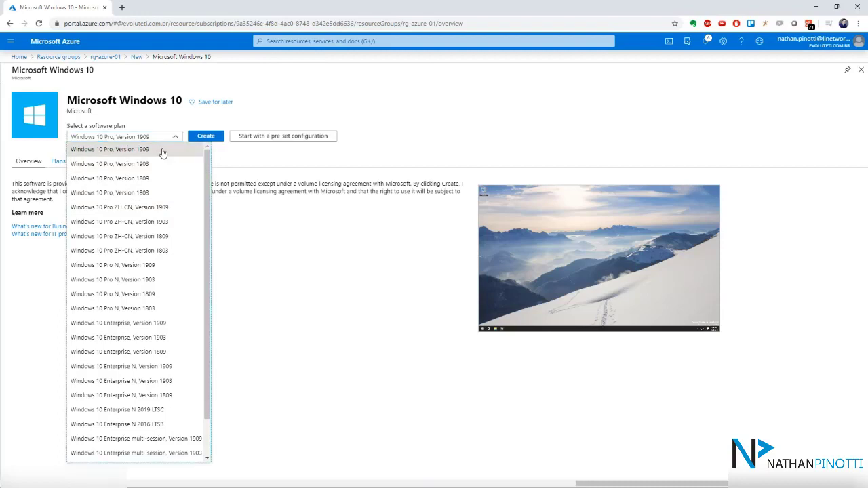
left_click(201, 149)
left_click(204, 141)
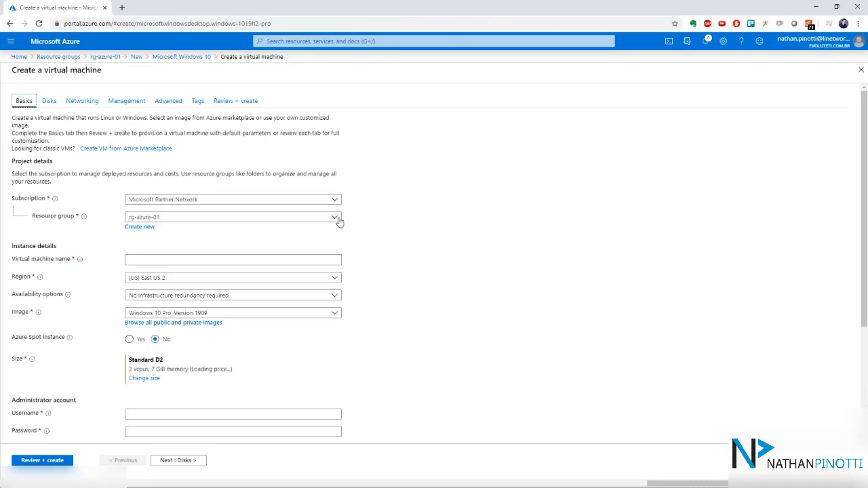
Step: Keep Microsoft Partner Network as the new VM's subscription
left_click(259, 262)
left_click(173, 198)
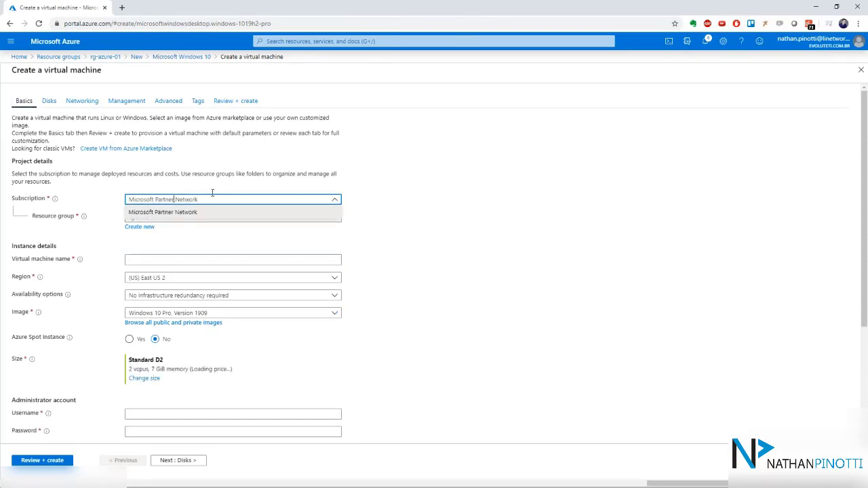
left_click(212, 198)
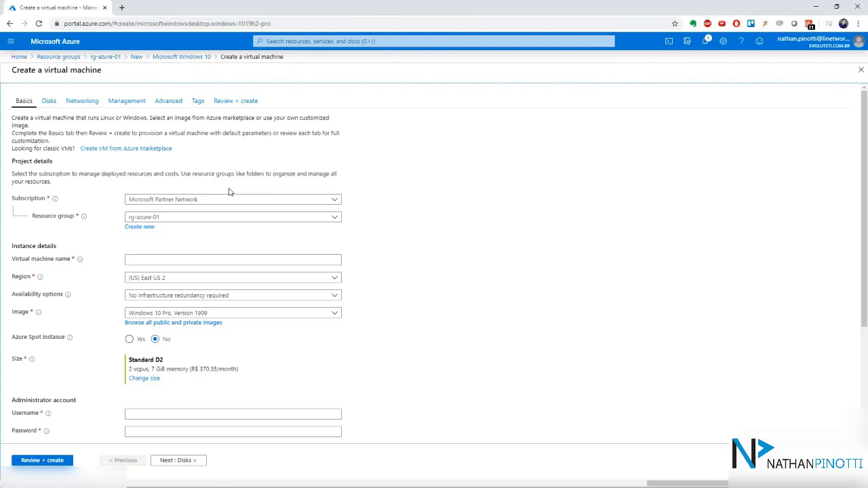
Step: Close the Cloud Shell pane so the full Create a virtual machine form shows
left_click(688, 42)
left_click(671, 43)
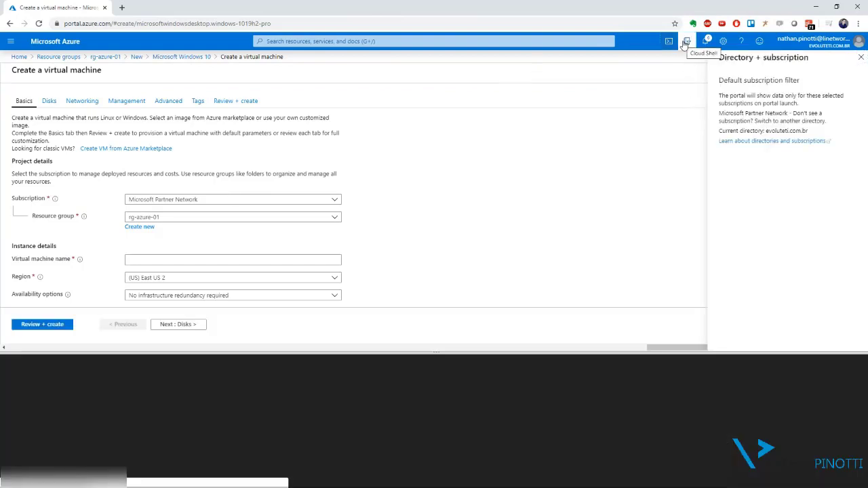
left_click(688, 42)
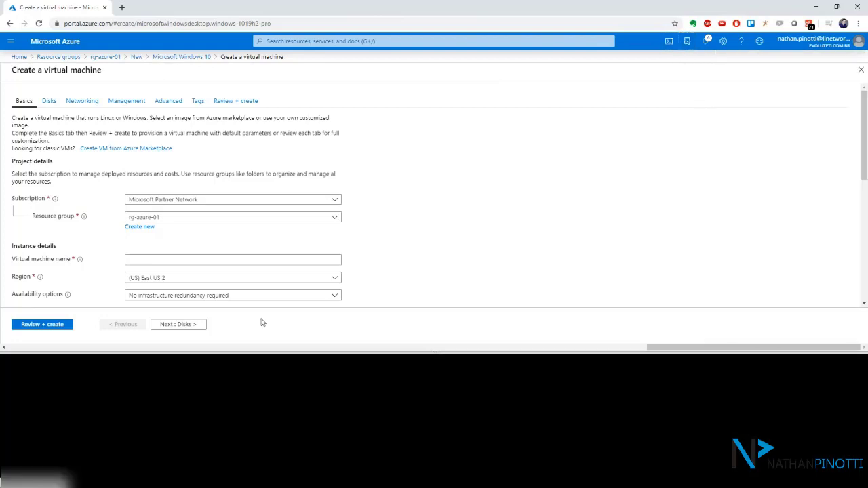
left_click(669, 46)
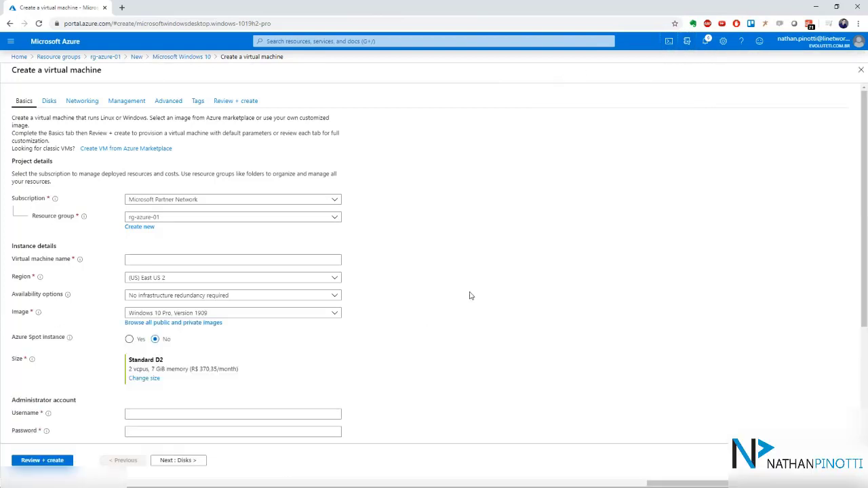
left_click(189, 217)
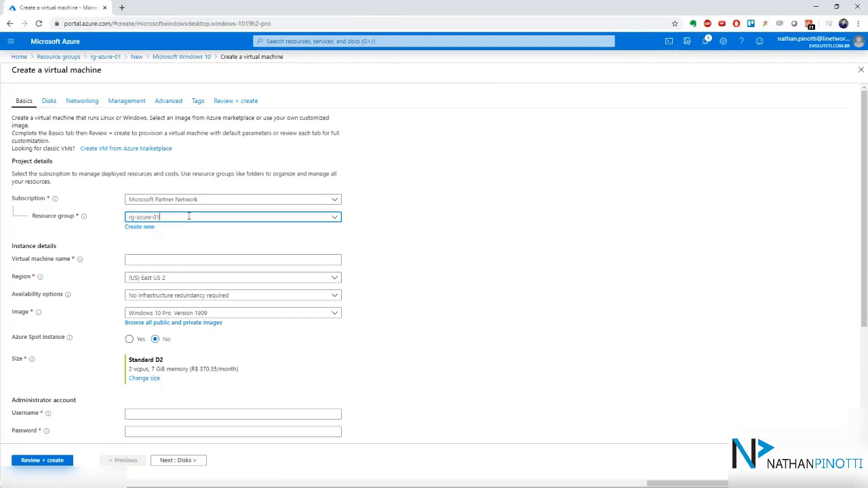
left_click(403, 198)
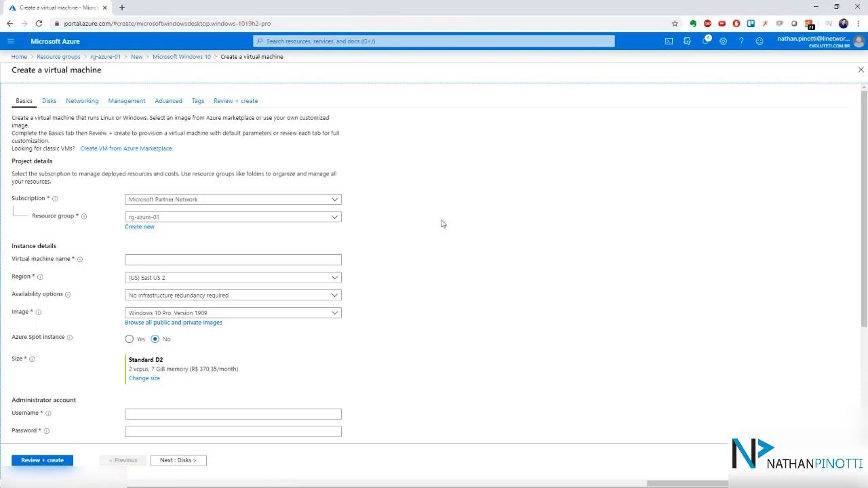
left_click(324, 217)
left_click(324, 217)
left_click(140, 227)
type("r")
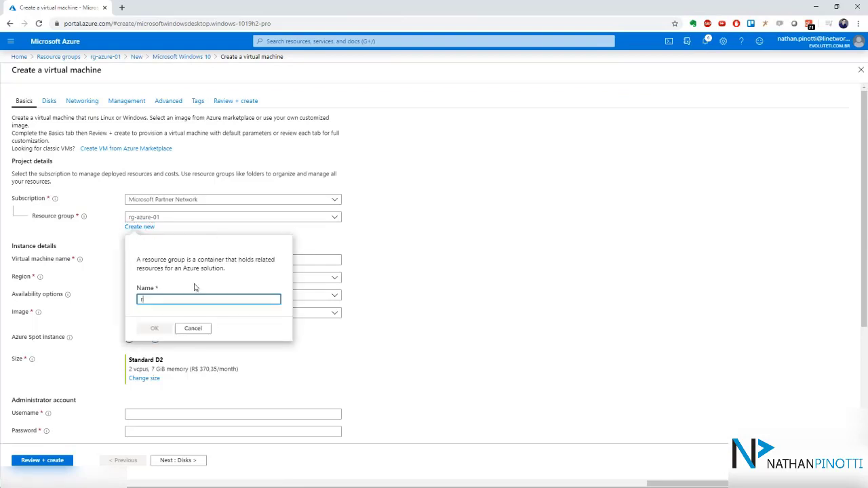
type("g-nathan01")
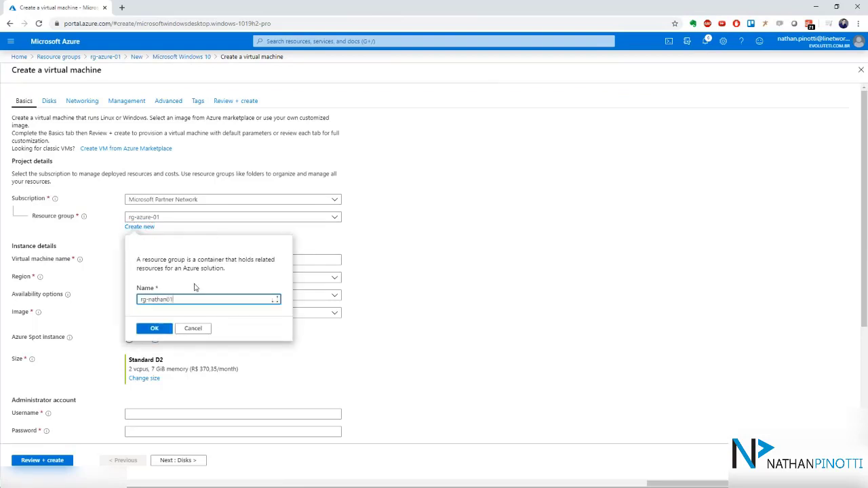
key("BackSpace")
key("BackSpace")
type("-01")
left_click(194, 329)
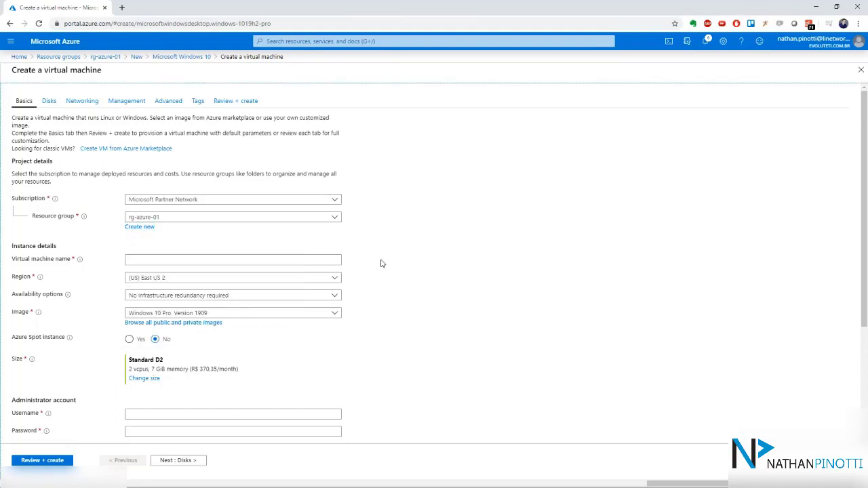
Step: Name the VM vm-win-01 and leave its region at (US) East US 2
left_click(249, 258)
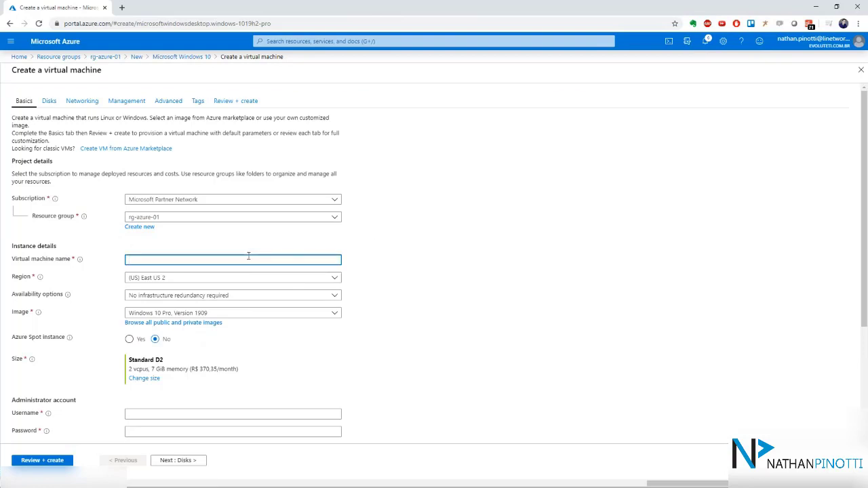
type("vm-win")
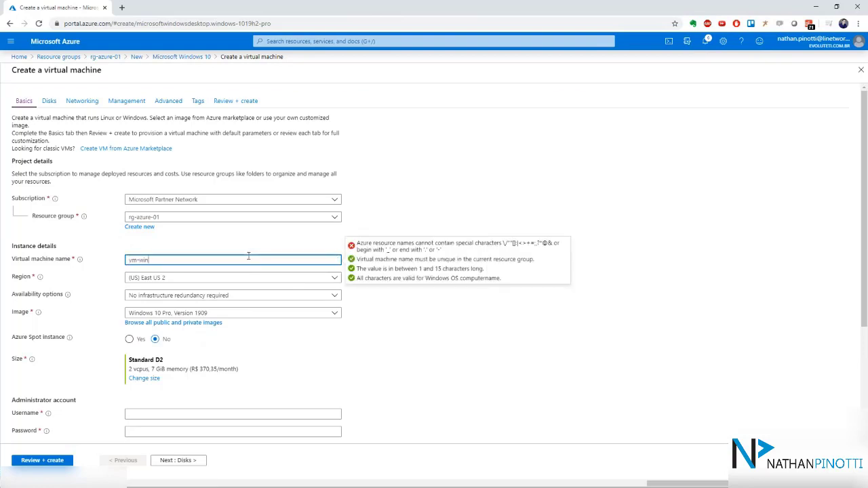
type("-01")
key("Tab")
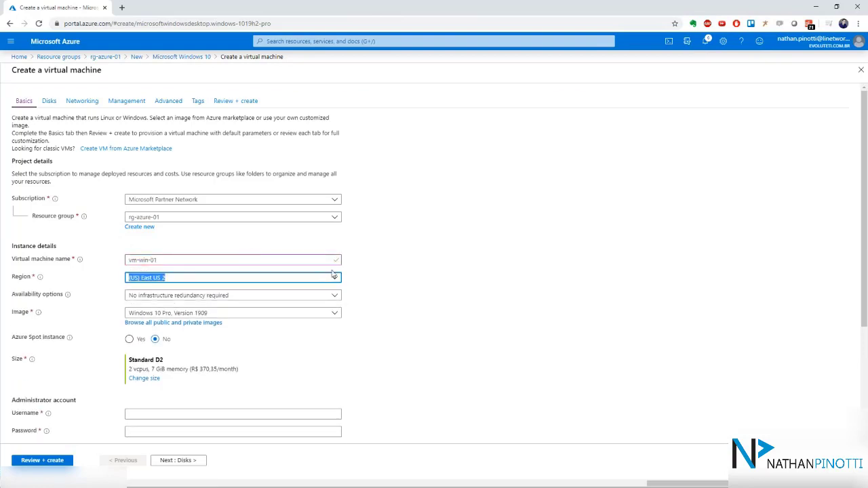
left_click(336, 275)
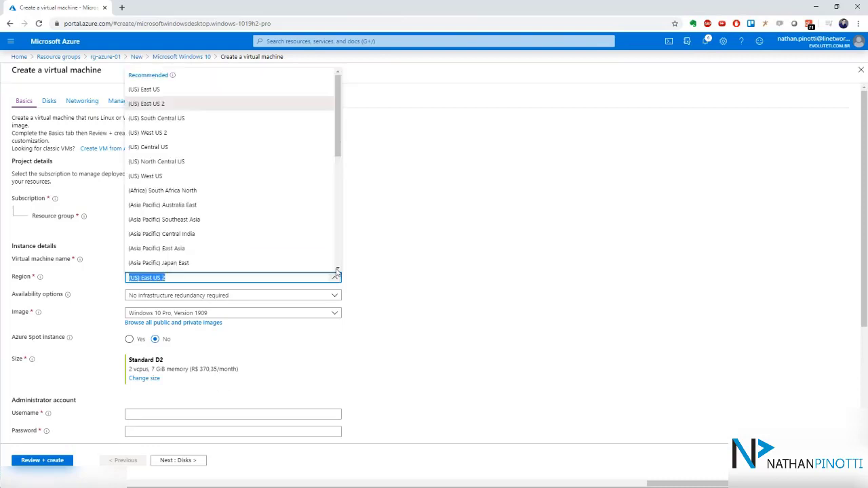
left_click_drag(338, 139, 331, 110)
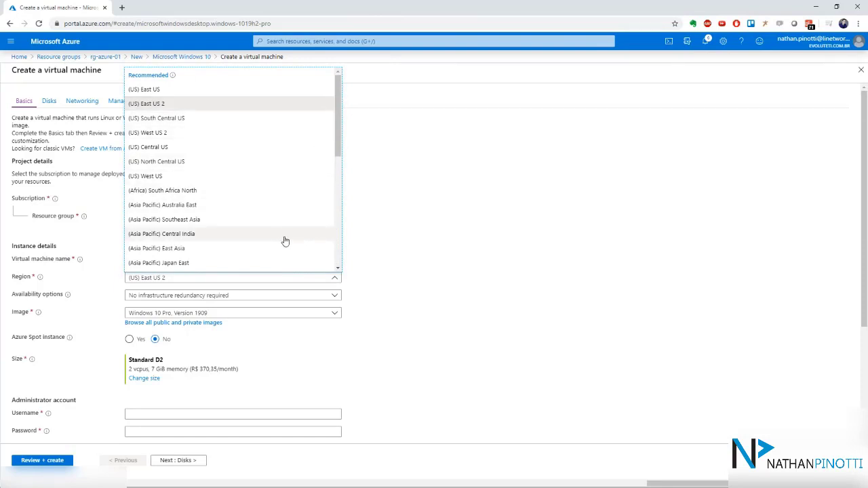
left_click(458, 207)
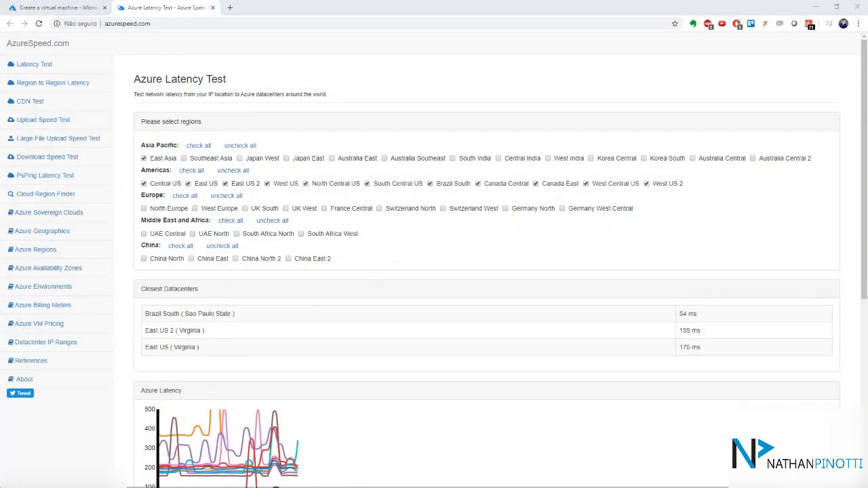
Step: Review AzureSpeed latency results, highlighting Brazil South as closest and East US 2's 159 ms
scroll(460, 135, "down", 2)
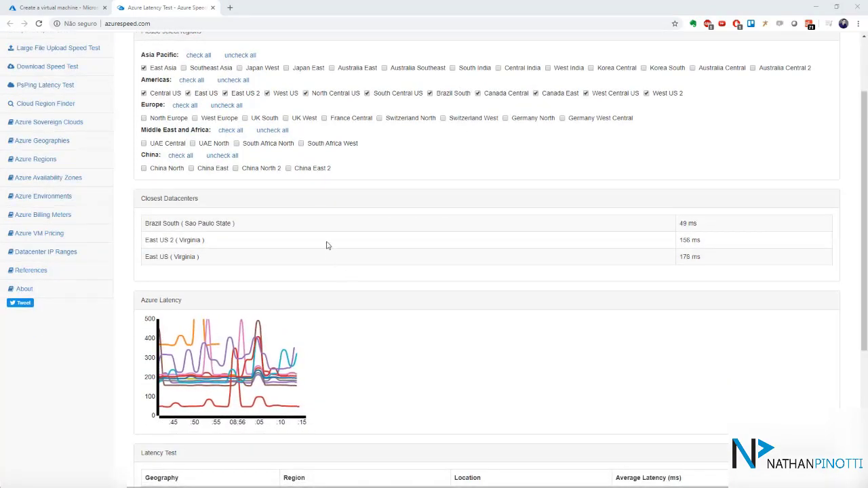
scroll(205, 188, "up", 2)
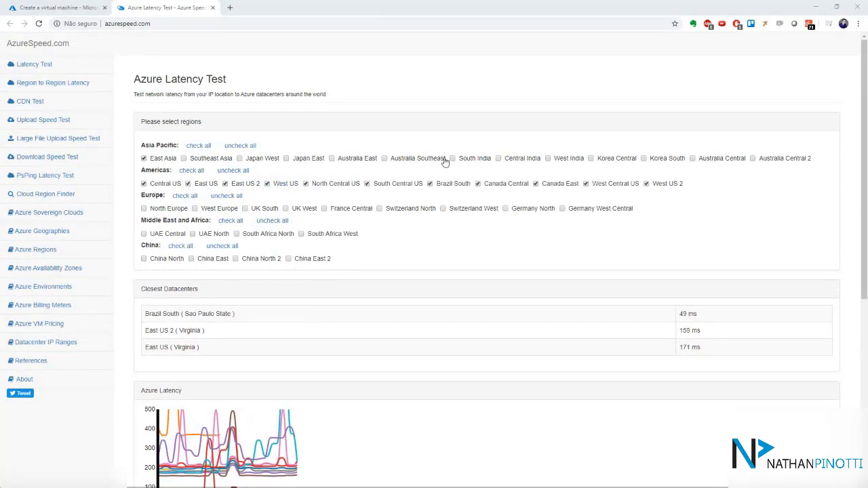
scroll(597, 196, "down", 3)
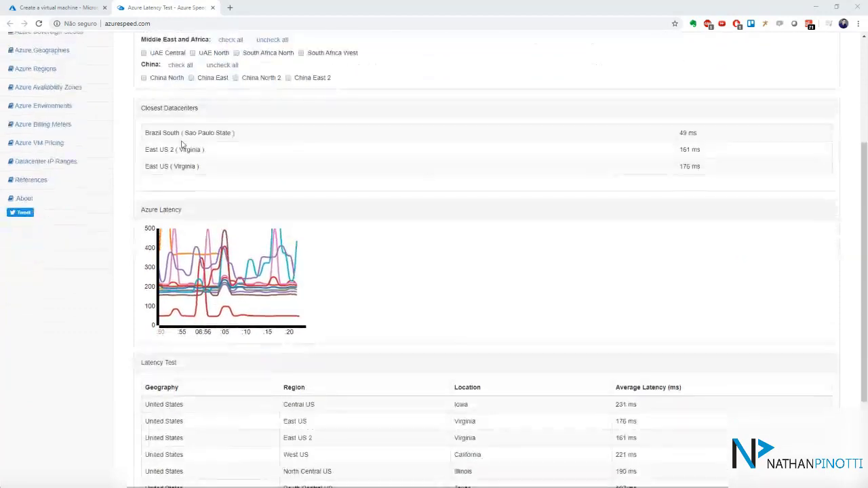
left_click_drag(144, 129, 705, 132)
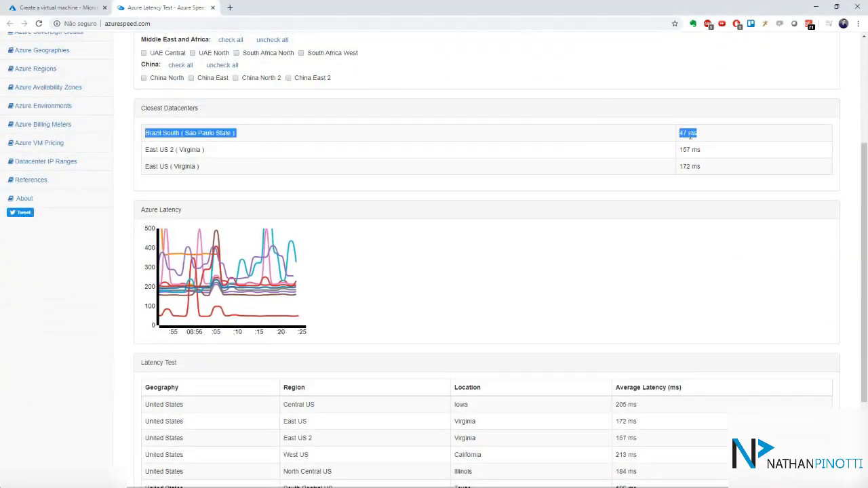
scroll(649, 196, "up", 2)
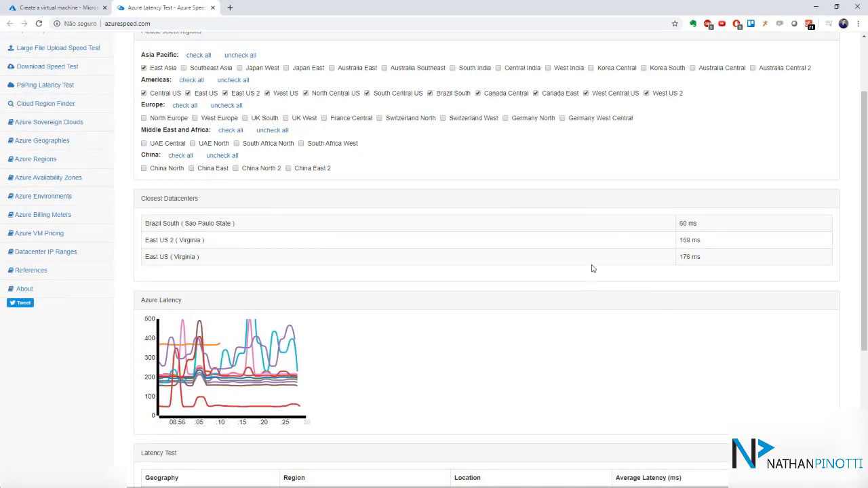
double_click(692, 240)
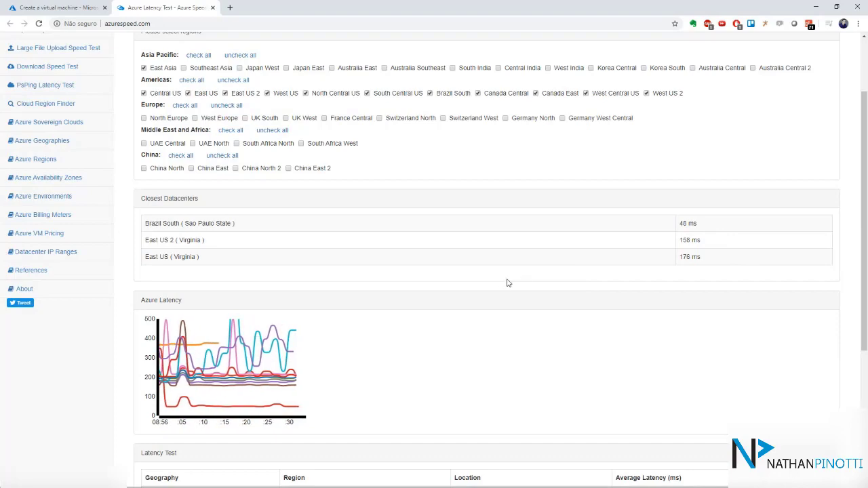
scroll(434, 291, "down", 1)
scroll(432, 292, "down", 2)
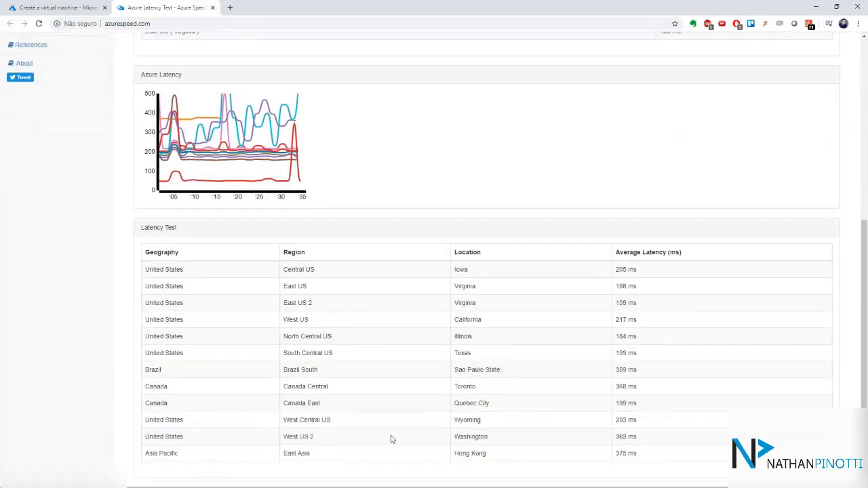
left_click_drag(638, 466, 208, 466)
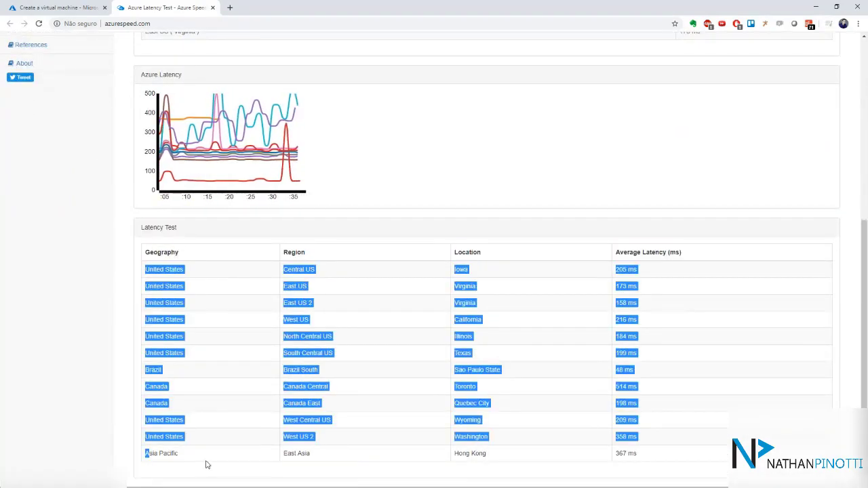
left_click_drag(635, 453, 601, 451)
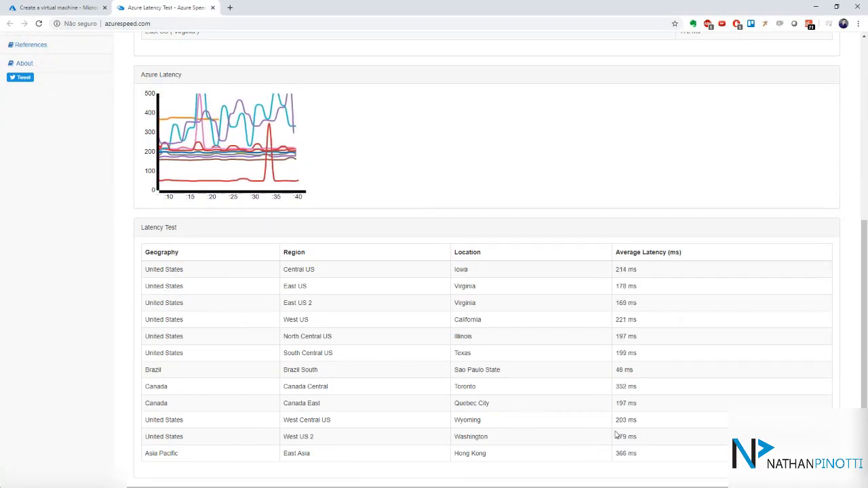
left_click_drag(643, 441, 680, 448)
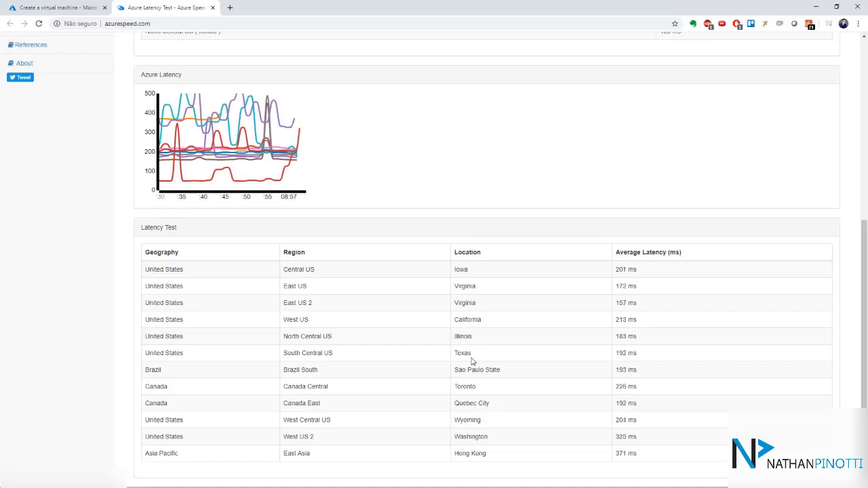
scroll(473, 362, "up", 5)
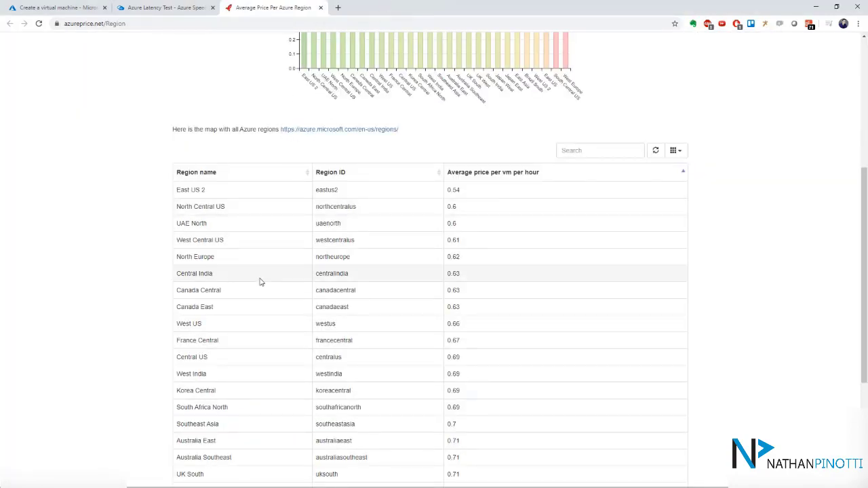
Step: Scan the azureprice.net region table, briefly highlighting East US 2 as cheapest
scroll(279, 292, "up", 3)
scroll(268, 281, "down", 2)
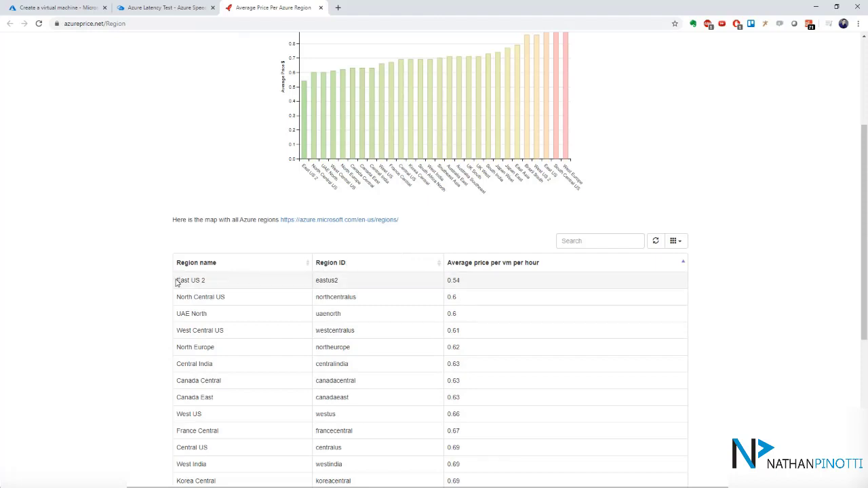
left_click_drag(175, 281, 213, 280)
left_click(127, 297)
scroll(251, 283, "down", 3)
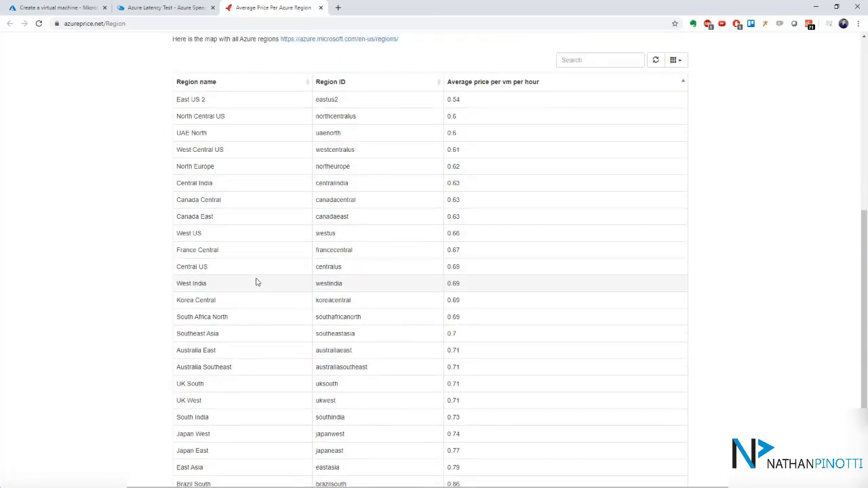
Step: Find brazil on the page and highlight the Brazil South row at 0.86 per hour
key("ctrl+f")
type("brazil")
scroll(256, 282, "down", 2)
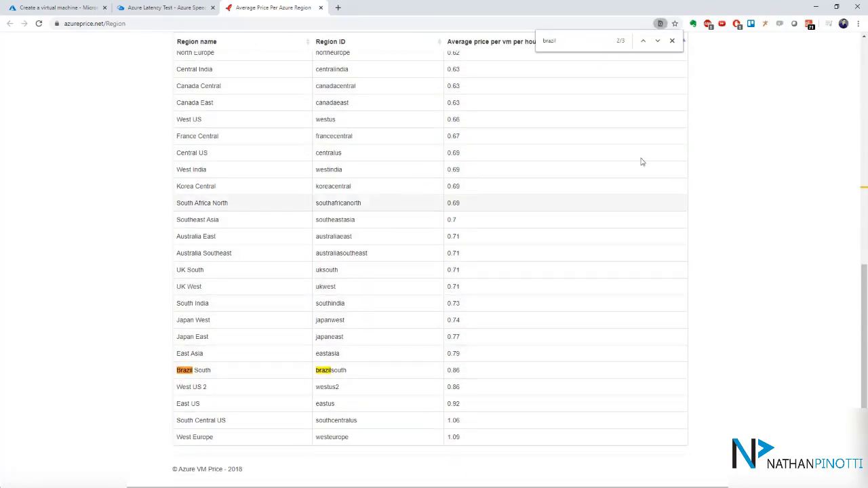
left_click(673, 41)
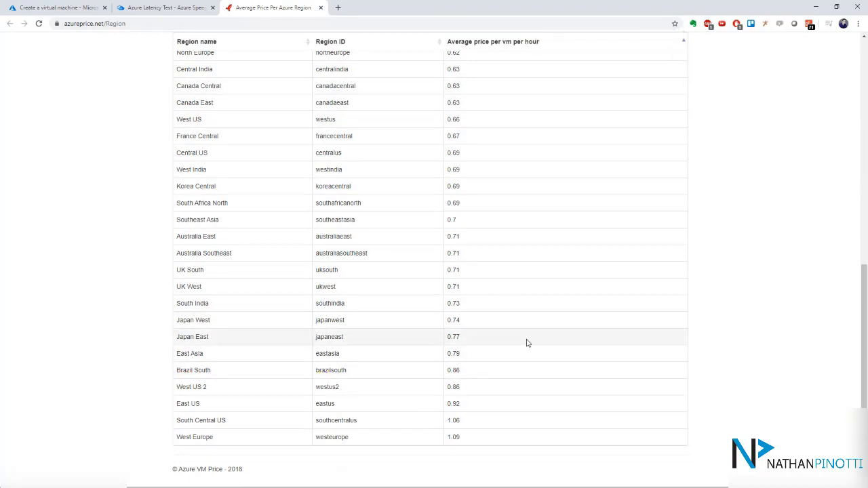
left_click_drag(491, 373, 176, 378)
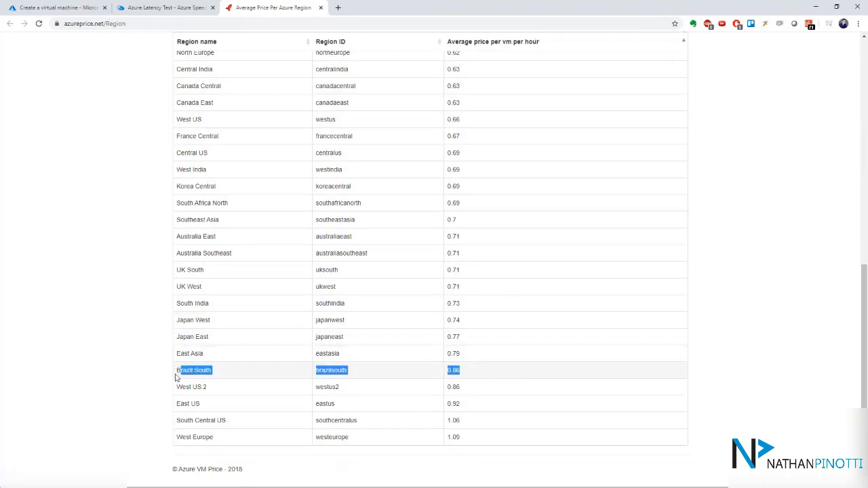
left_click(179, 382)
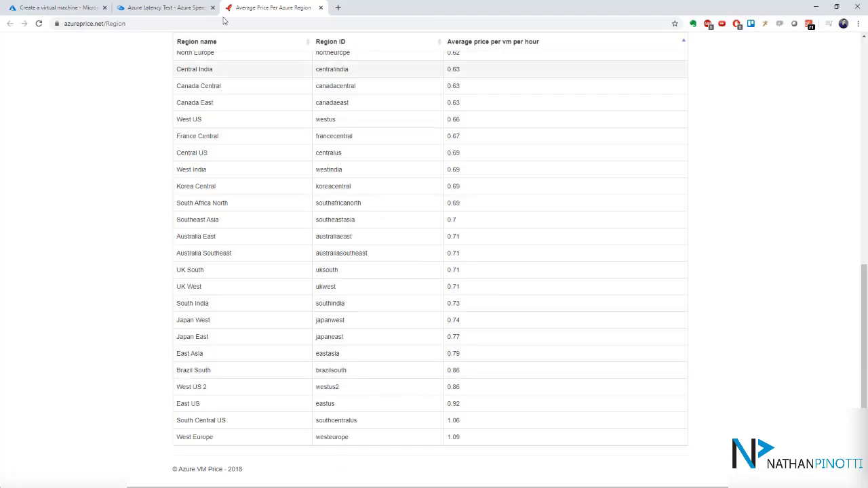
Step: Glance at the latency test tab, then return to the VM creation form
left_click(166, 8)
left_click(255, 6)
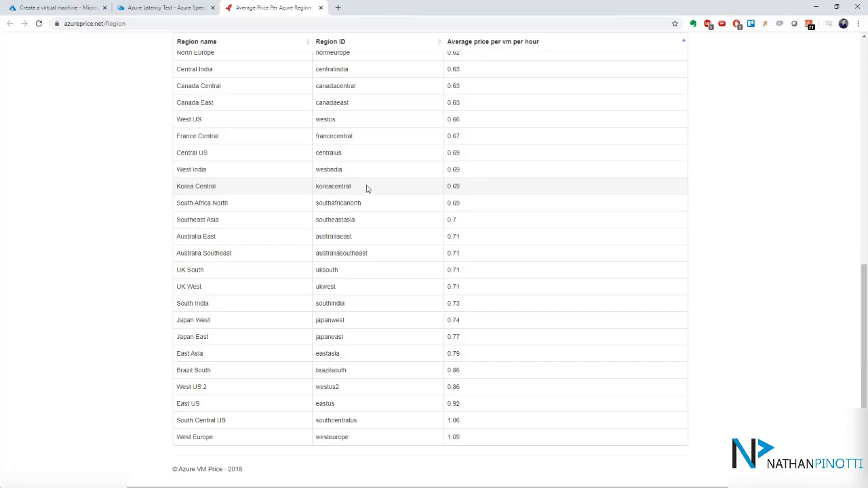
key("alt+Tab")
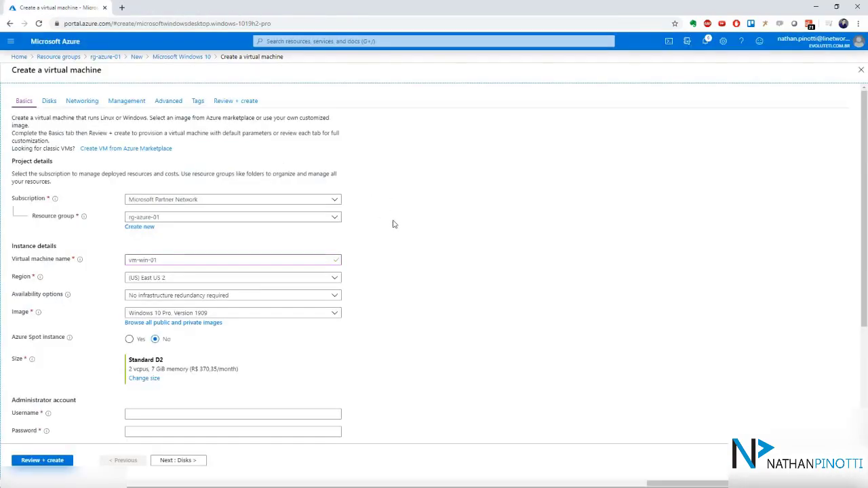
scroll(367, 228, "down", 1)
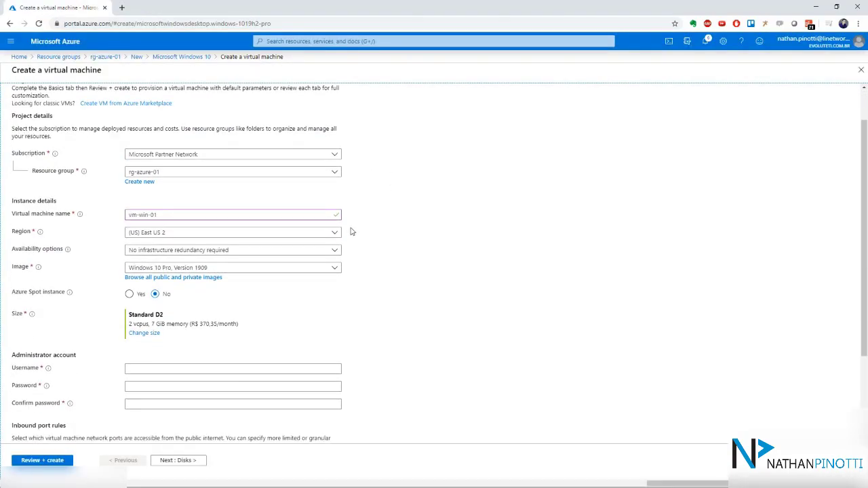
left_click(335, 232)
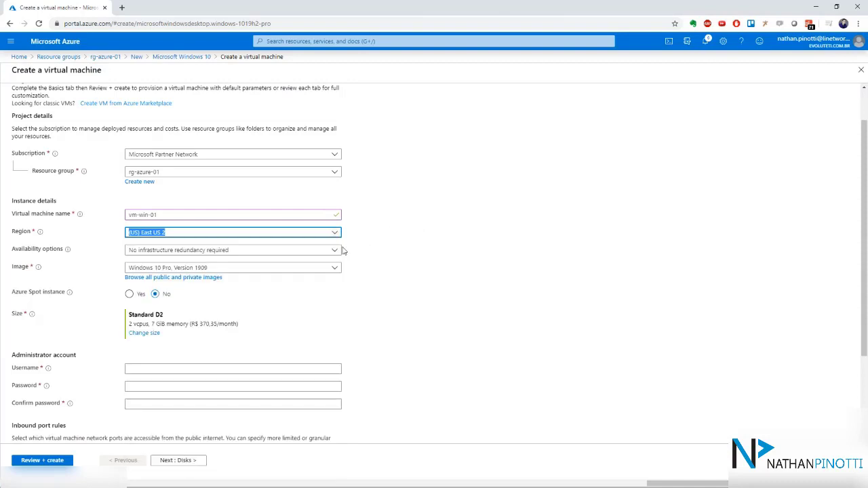
left_click(335, 254)
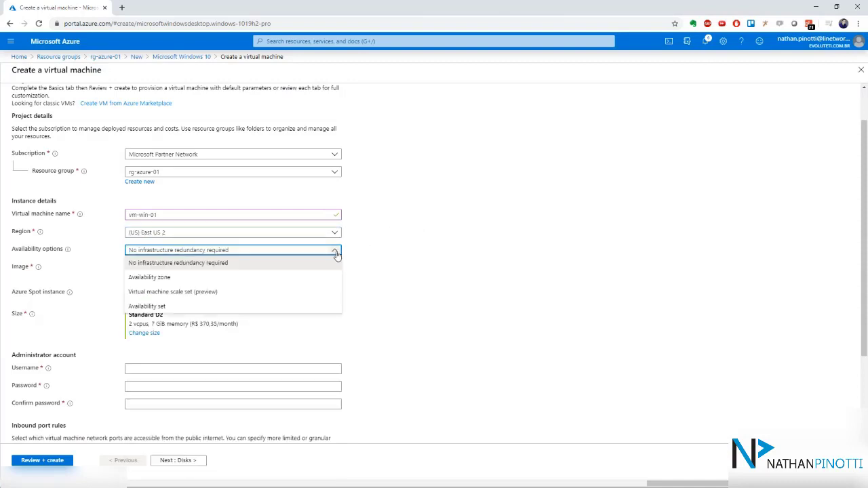
left_click(229, 304)
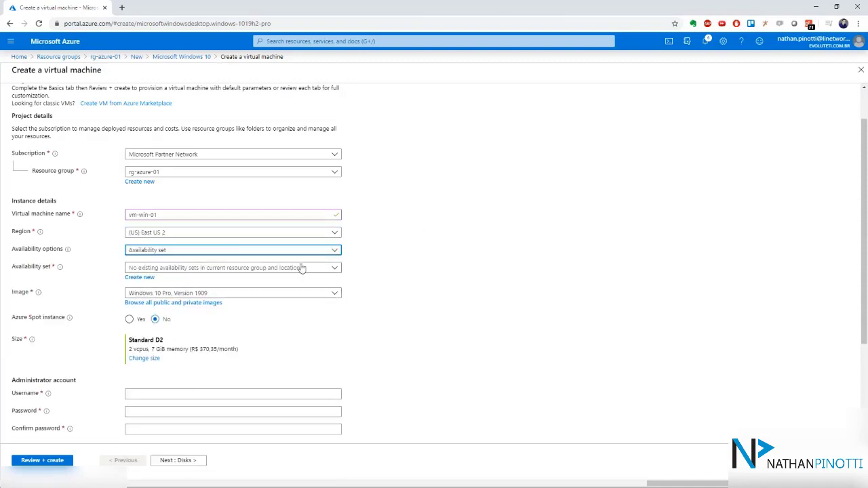
left_click(300, 267)
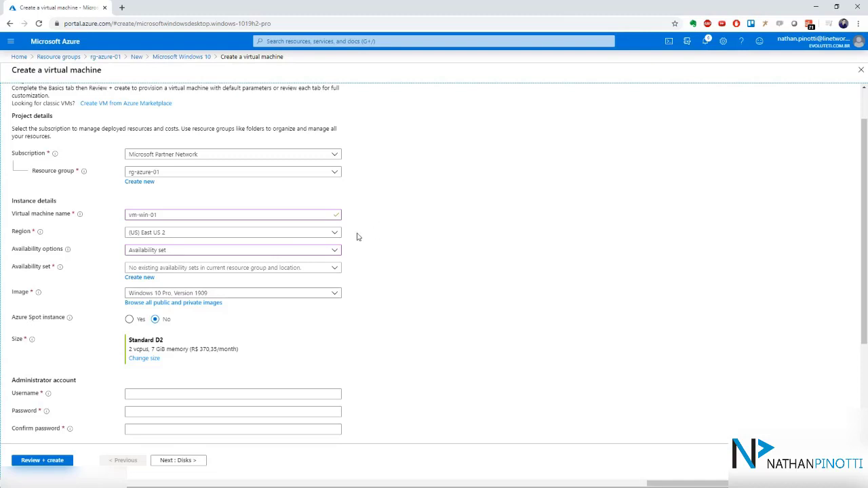
left_click(334, 250)
left_click(204, 274)
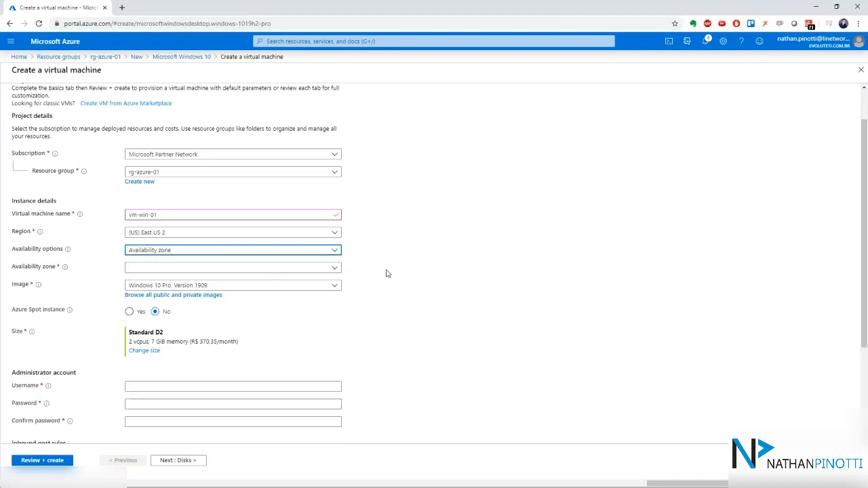
left_click(335, 269)
left_click(286, 307)
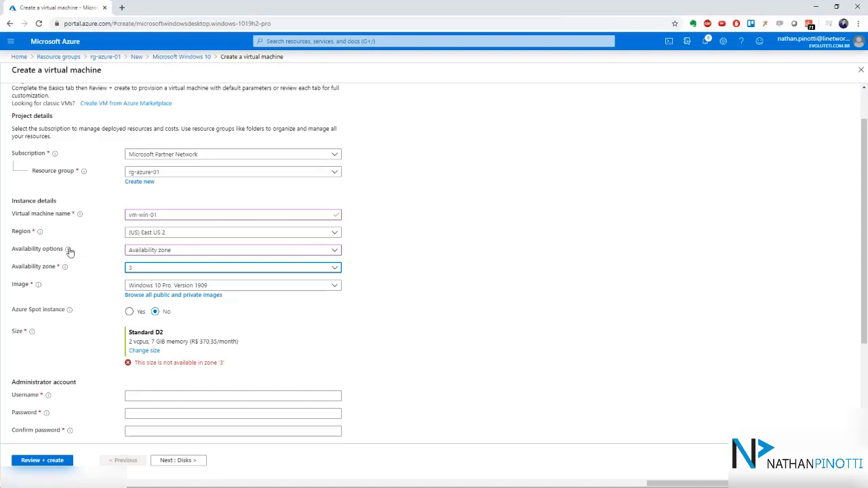
mouse_move(63, 272)
left_click(338, 251)
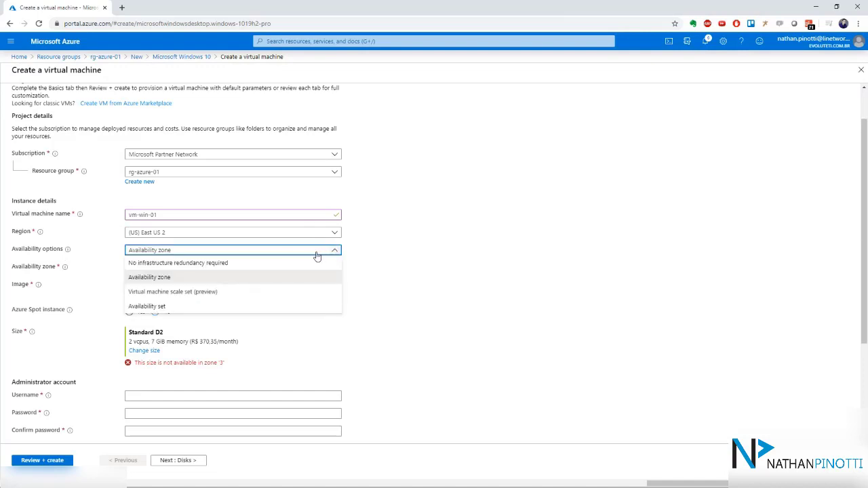
left_click(303, 264)
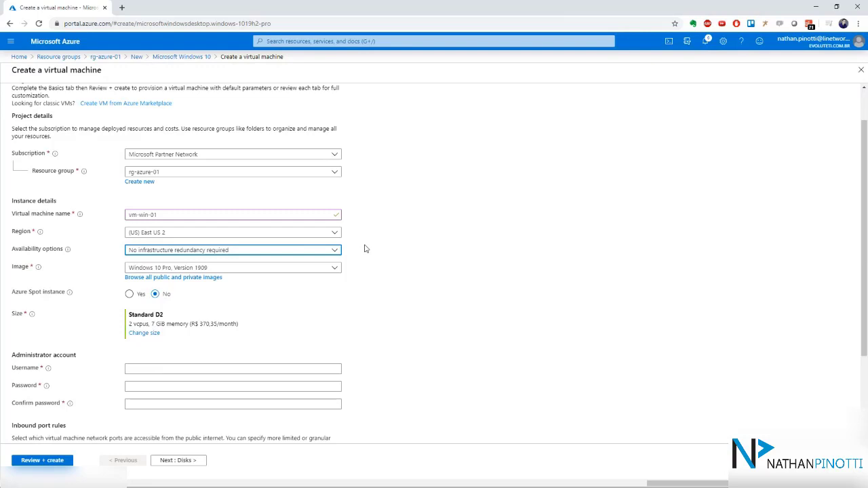
Step: Review the OS image list, keep Windows 10 Pro, and open the VM size list
left_click(440, 178)
scroll(426, 216, "down", 1)
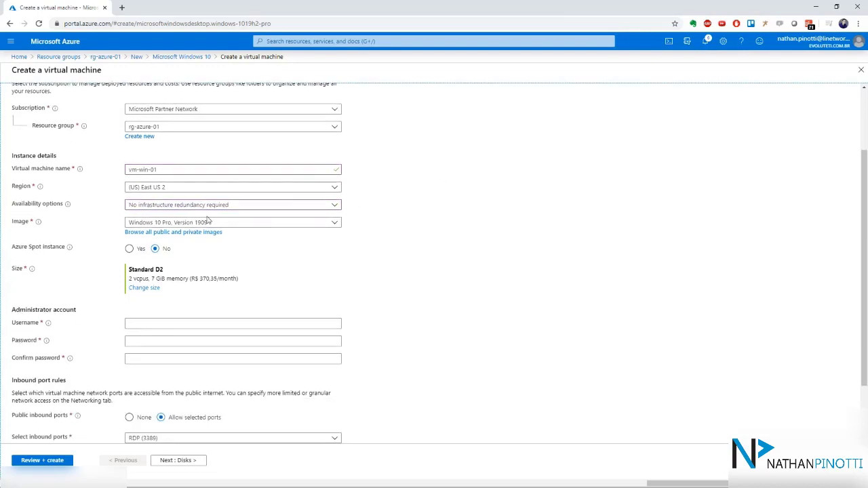
left_click(158, 224)
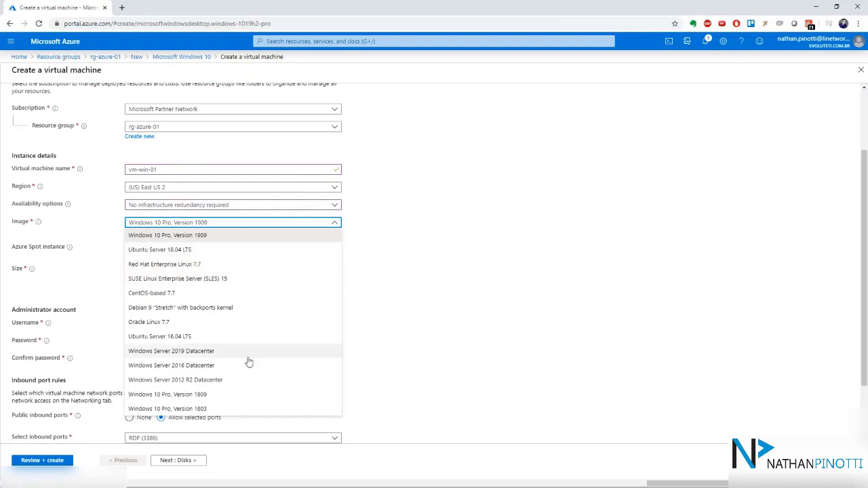
left_click(502, 269)
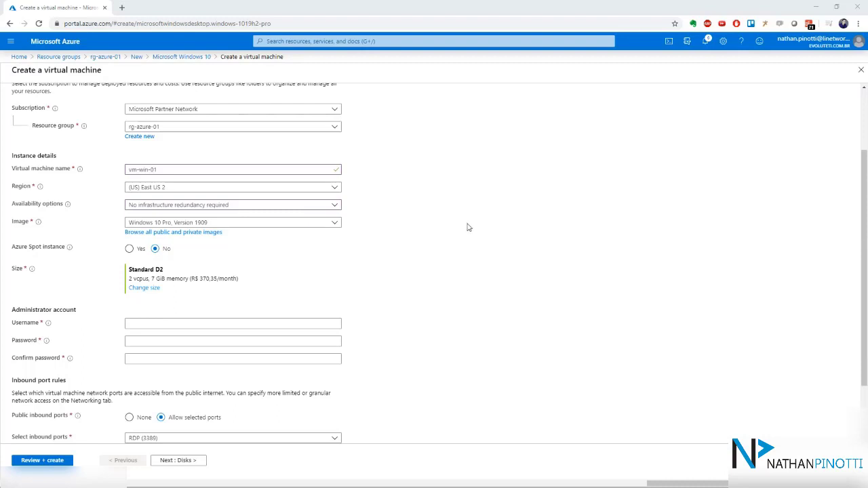
left_click(329, 224)
left_click(358, 279)
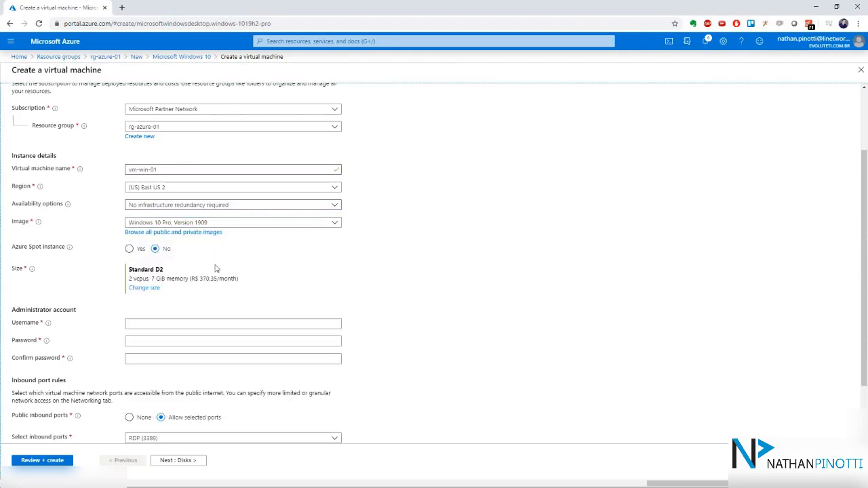
scroll(215, 270, "down", 2)
left_click(144, 212)
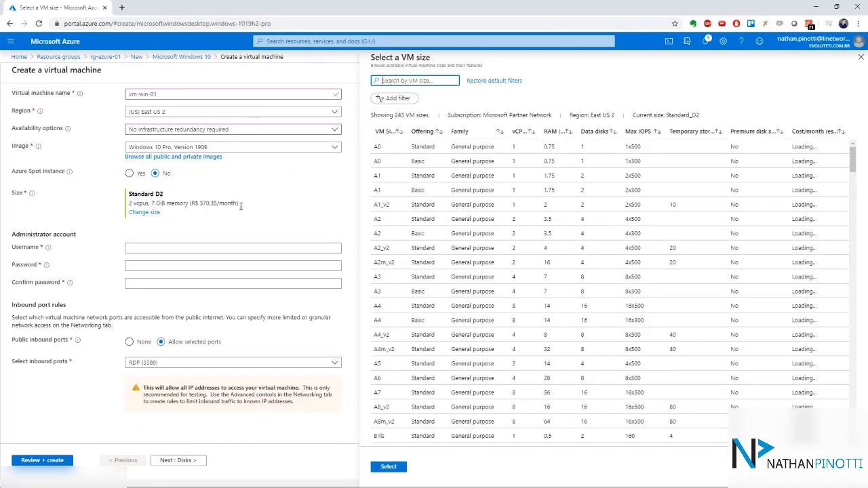
Step: Clear the size filters and select Standard A2 v2 (2 vCPUs, 4 GiB) as the VM size
left_click(486, 81)
left_click(479, 82)
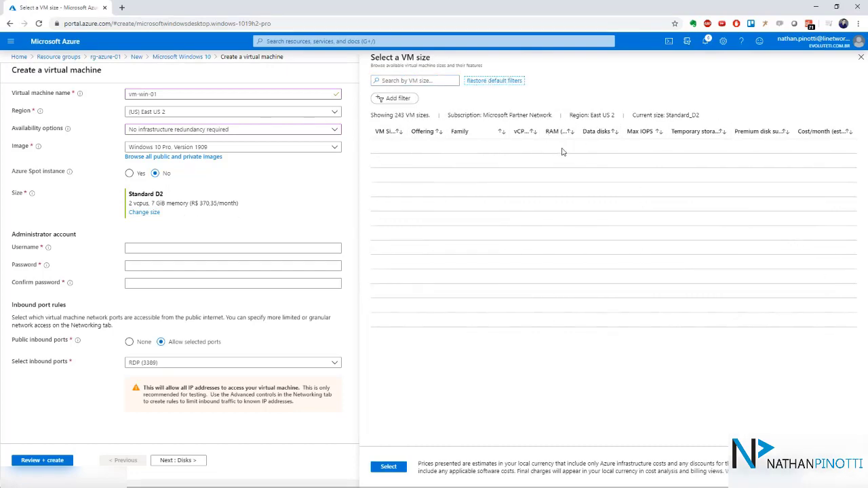
scroll(509, 203, "down", 5)
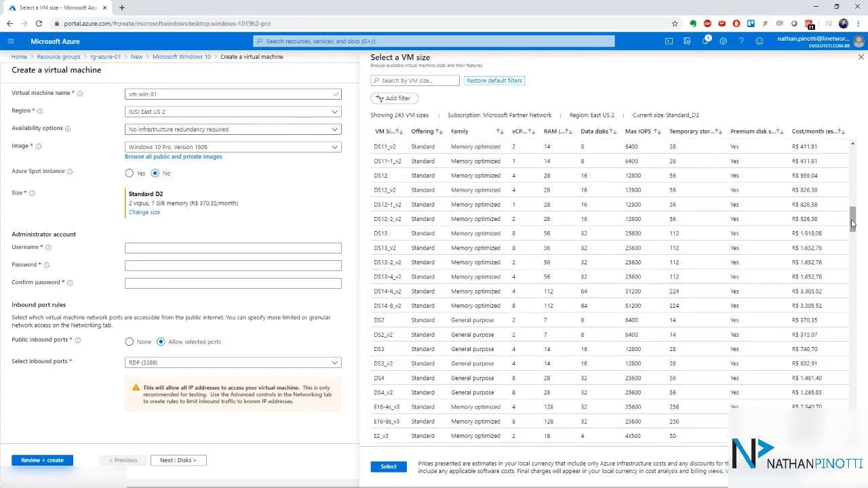
left_click_drag(853, 223, 853, 325)
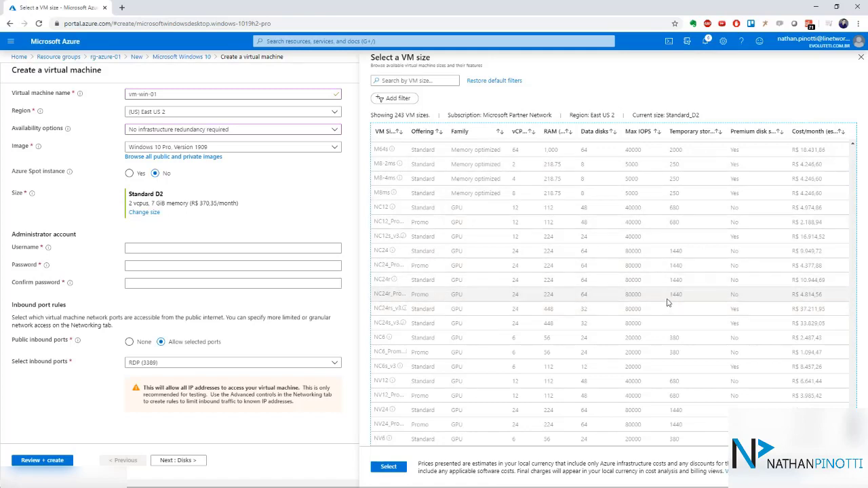
scroll(669, 300, "down", 10)
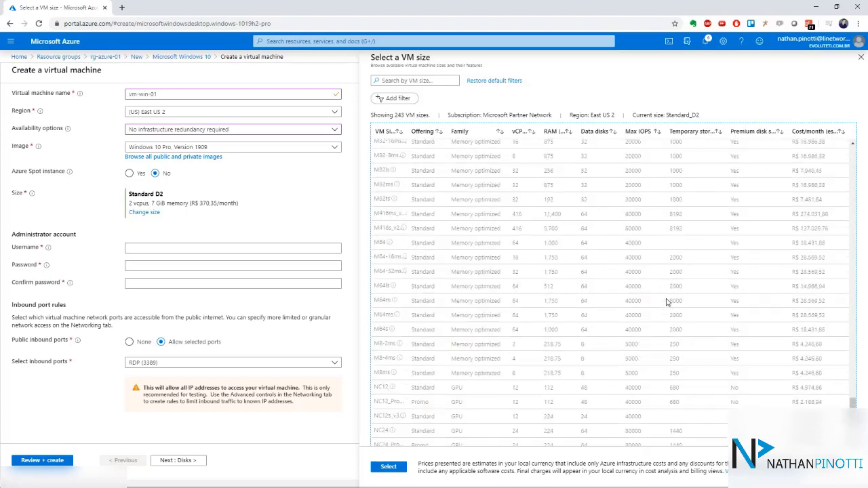
left_click_drag(854, 365, 854, 141)
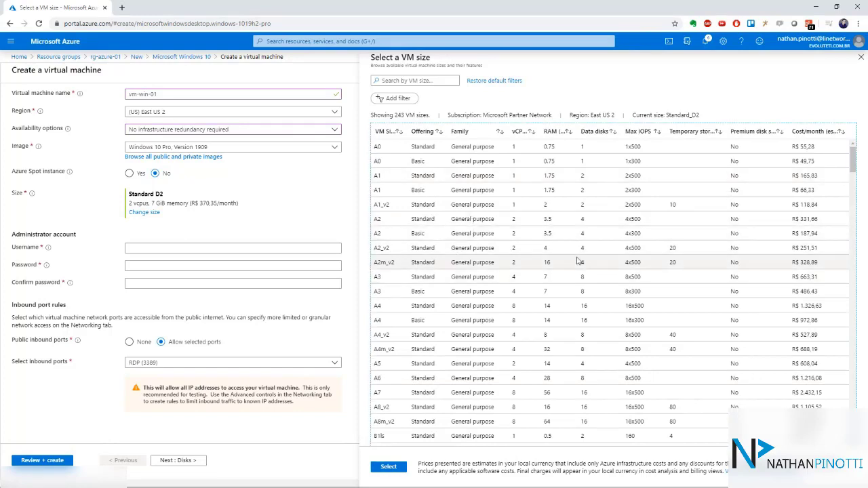
left_click(516, 252)
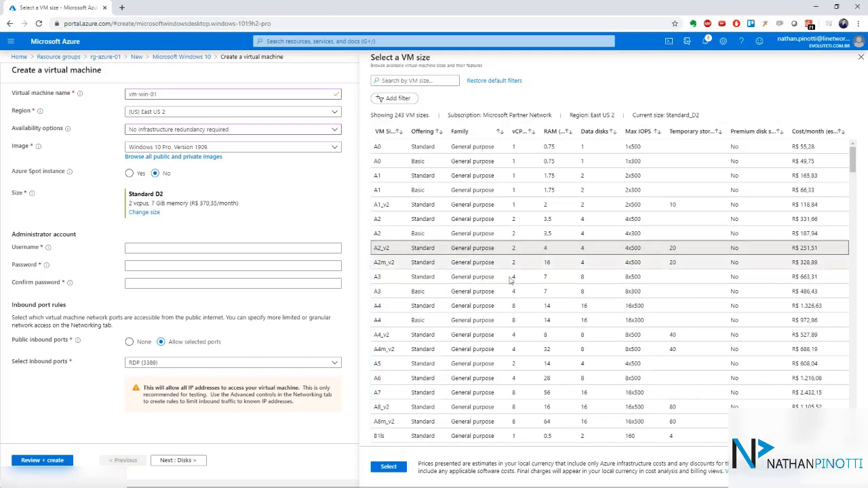
left_click(388, 467)
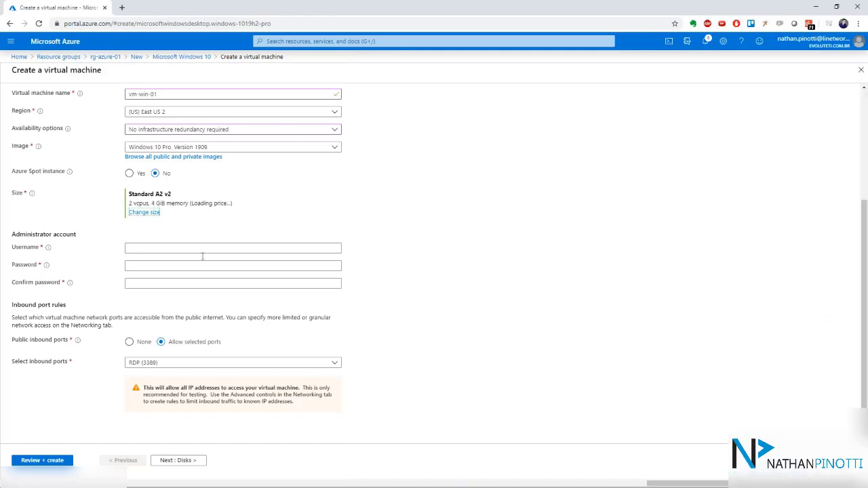
Step: Enter the administrator's username, password and password confirmation, then proceed to the Disks tab
left_click(176, 247)
key("Tab")
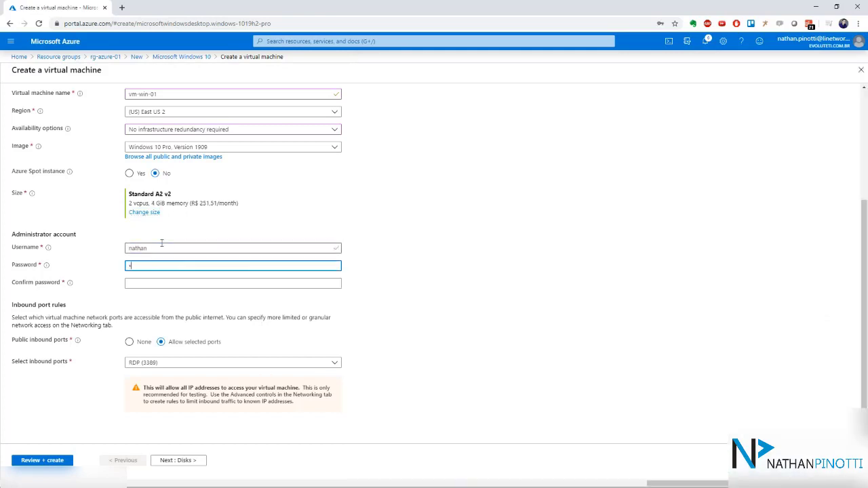
key("Tab")
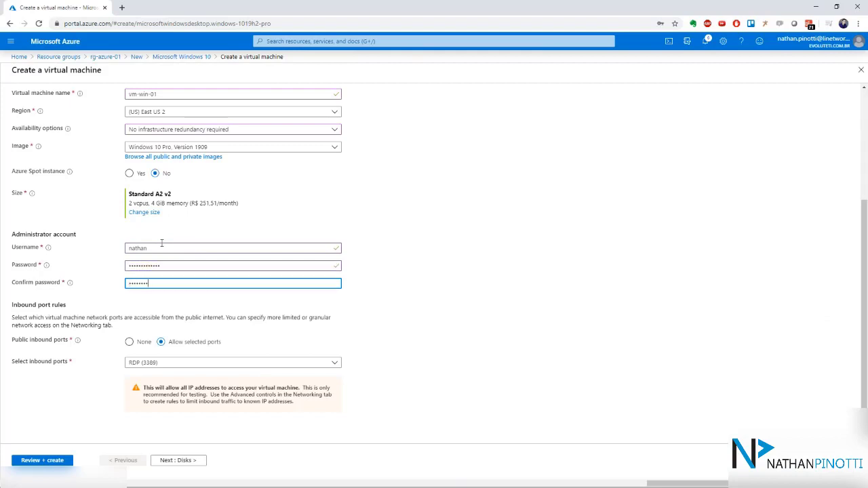
key("Tab")
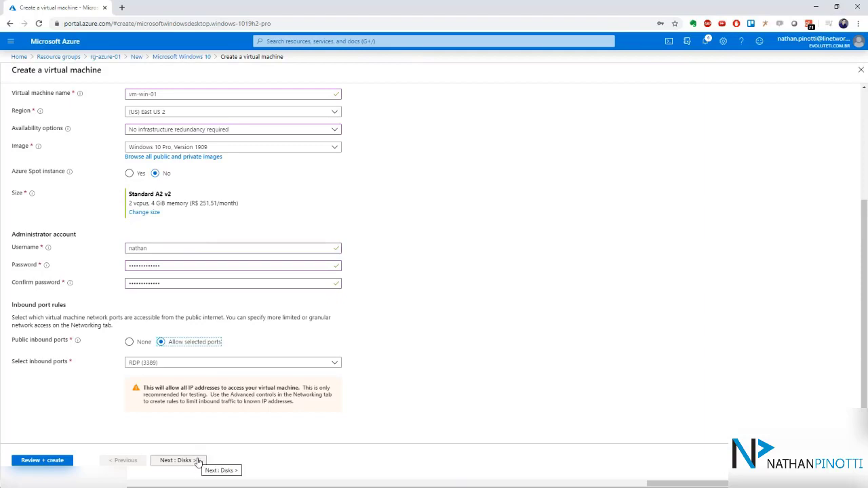
left_click(178, 461)
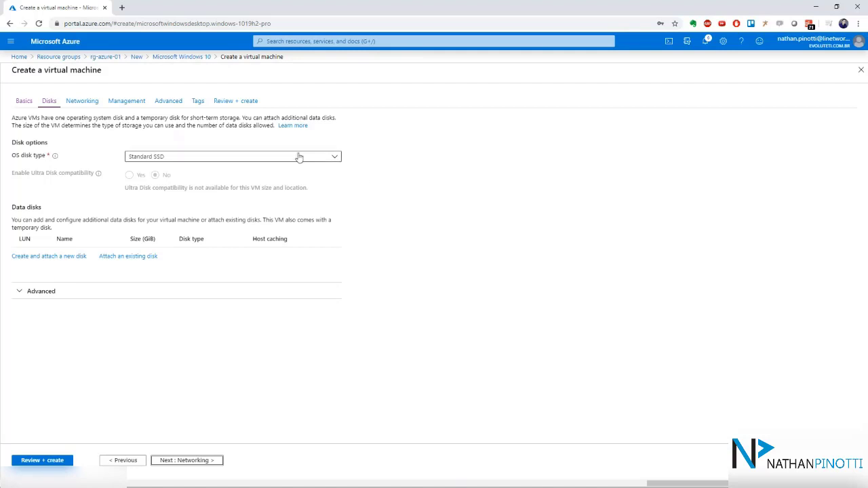
Step: Keep Standard SSD as the OS disk type and proceed to the Networking tab
left_click(327, 159)
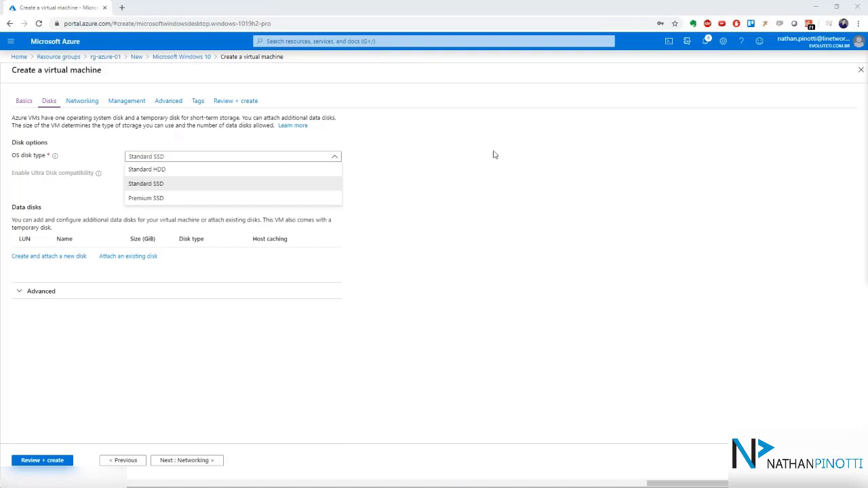
left_click(232, 167)
left_click(187, 157)
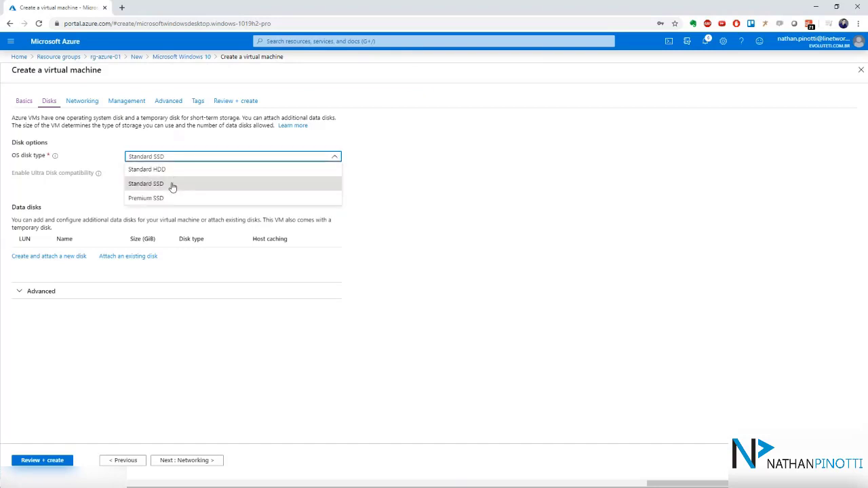
left_click(170, 183)
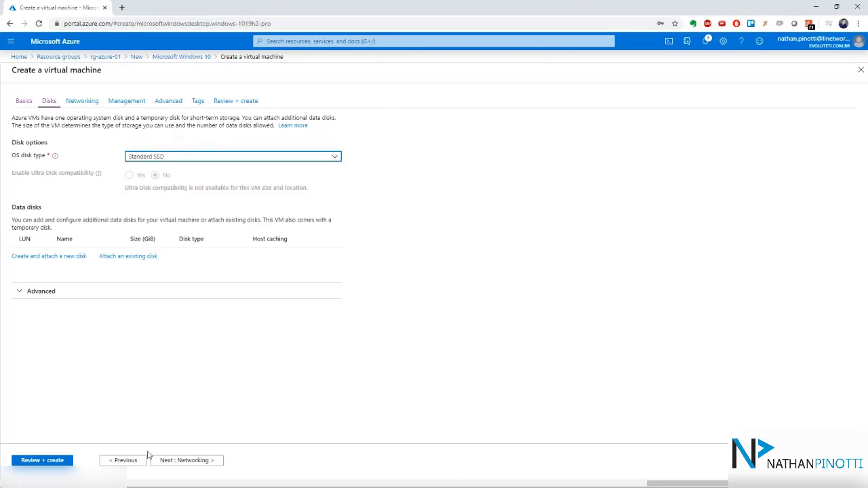
left_click(207, 463)
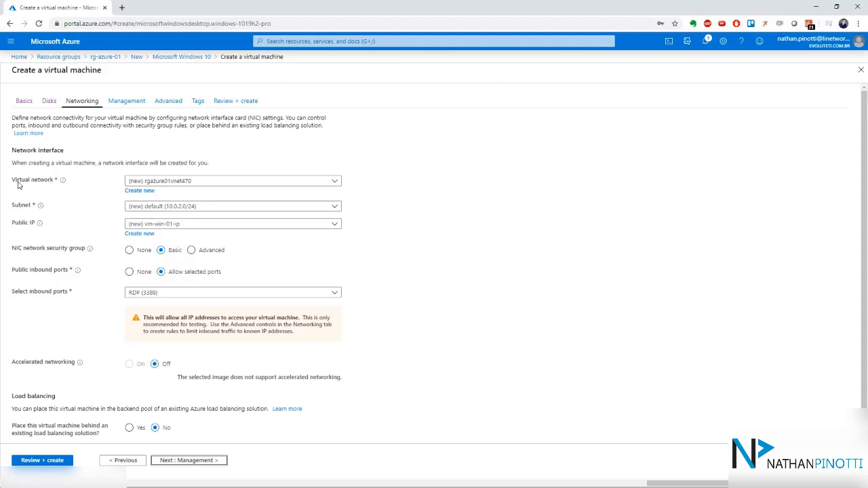
left_click_drag(21, 187, 32, 184)
left_click(213, 167)
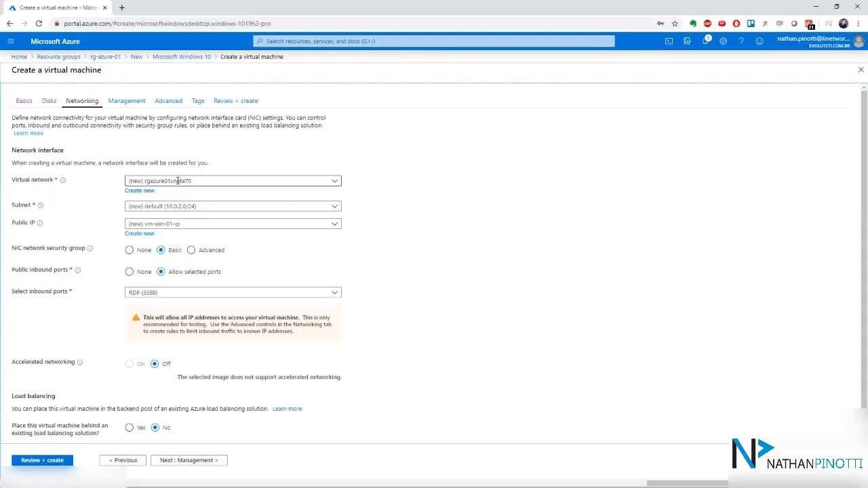
left_click(335, 206)
left_click(351, 209)
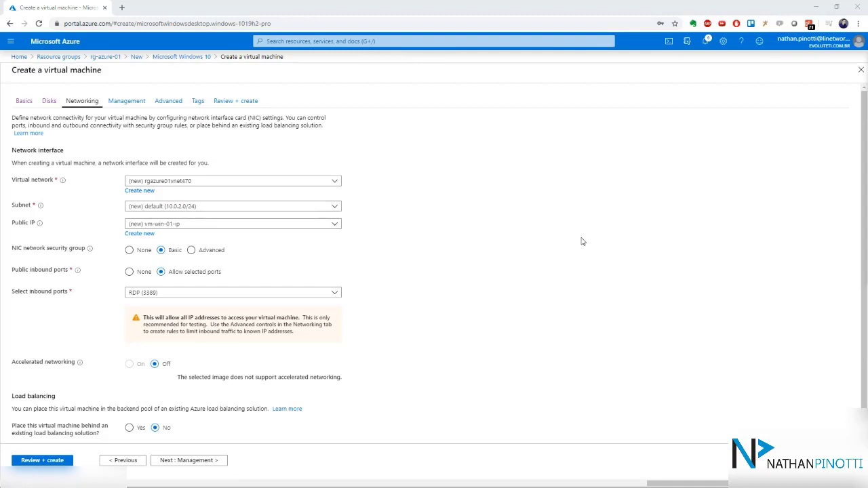
Step: Add a 192.168.15.0/16 range to a new virtual network, then delete it and discard the edits
left_click(140, 191)
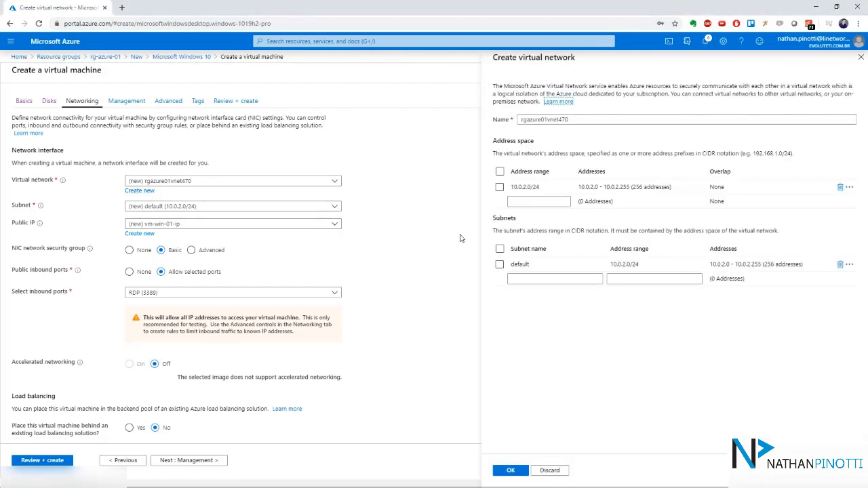
left_click(542, 206)
type("192")
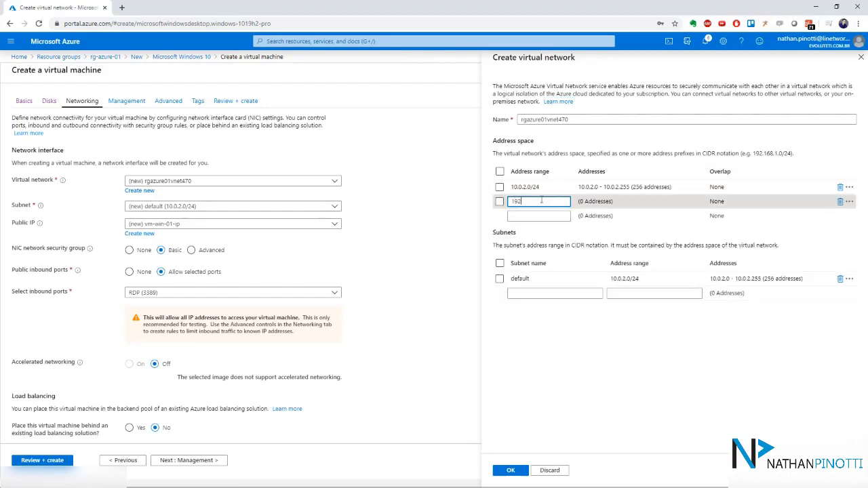
type(".168.1")
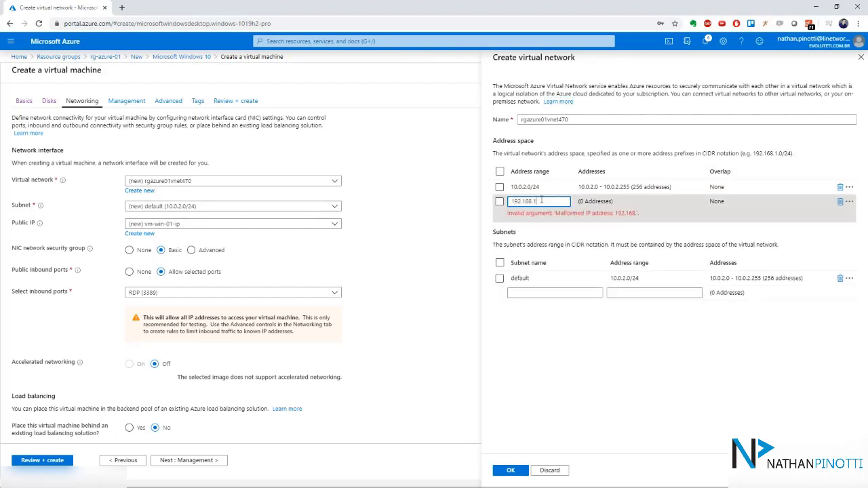
type("5.0/1")
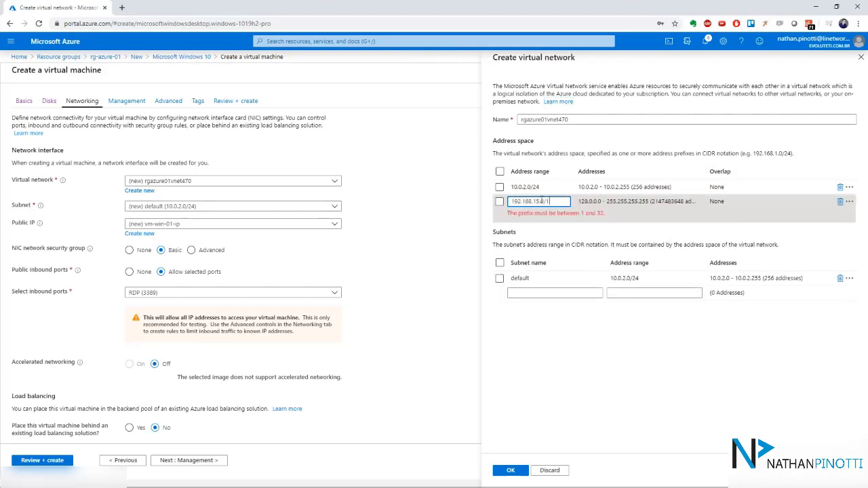
type("9")
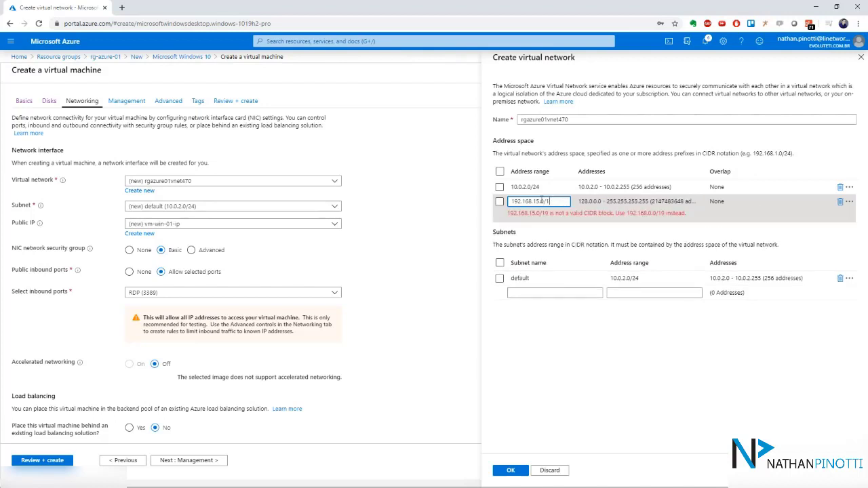
type("6")
key("Tab")
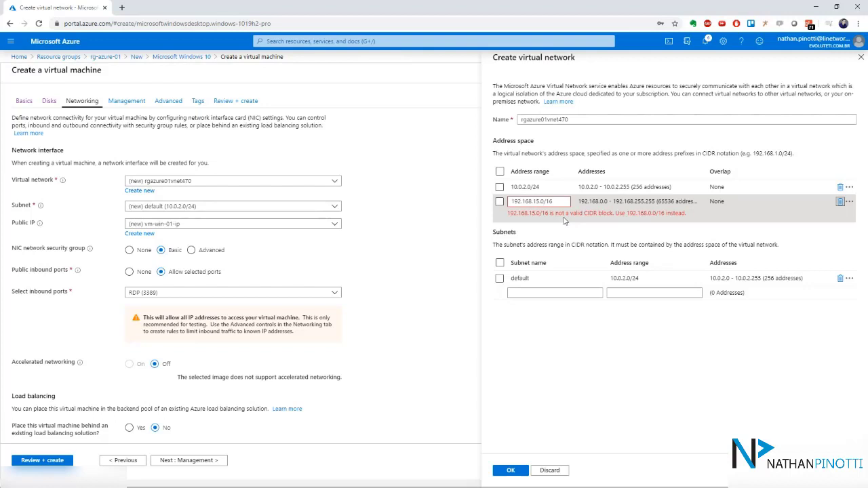
left_click(840, 202)
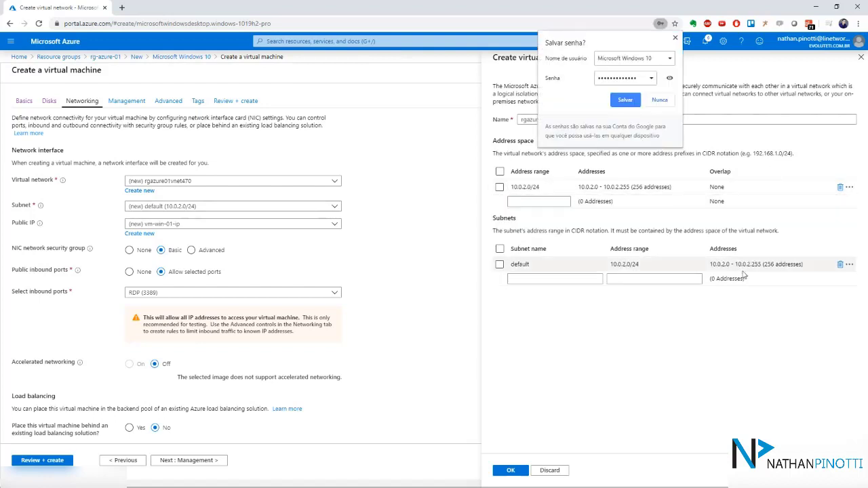
left_click(675, 38)
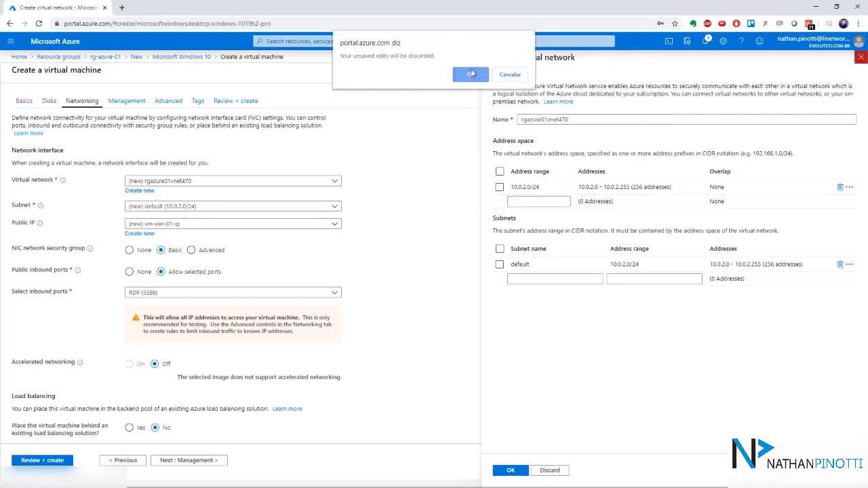
left_click(470, 71)
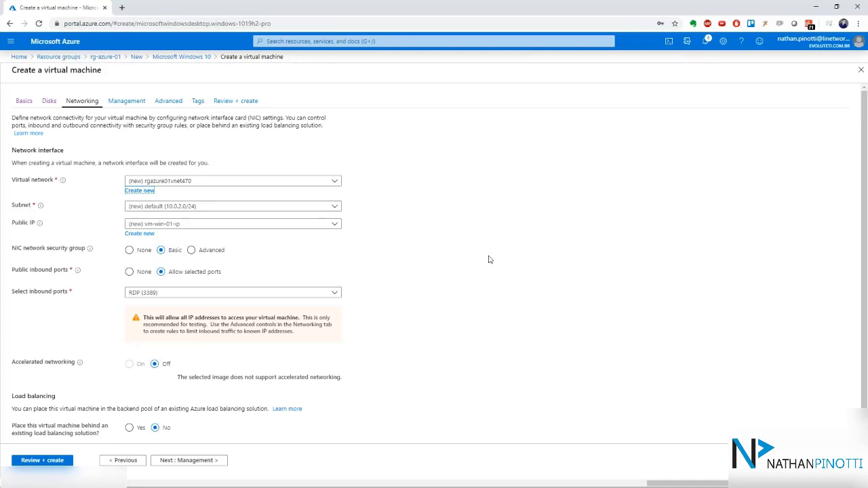
Step: Keep subnet 10.0.2.0/24 and public IP (new) vm-win-01-ip after trying None, then go to Management
left_click(335, 207)
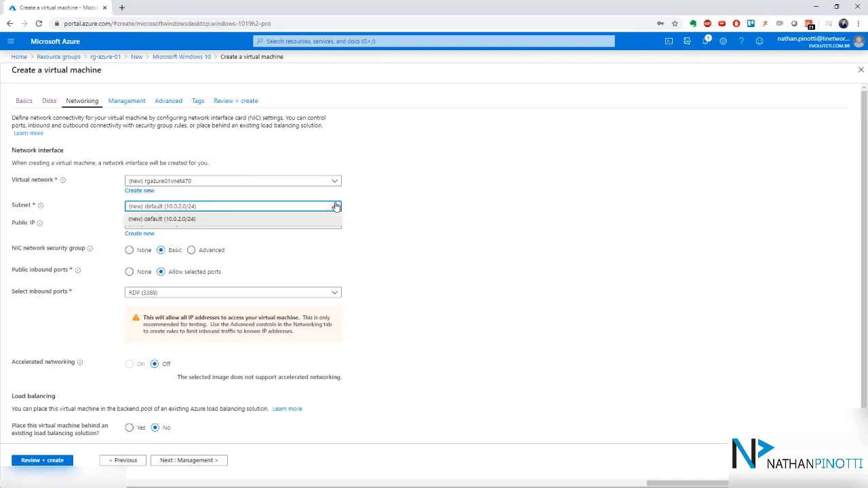
left_click(335, 206)
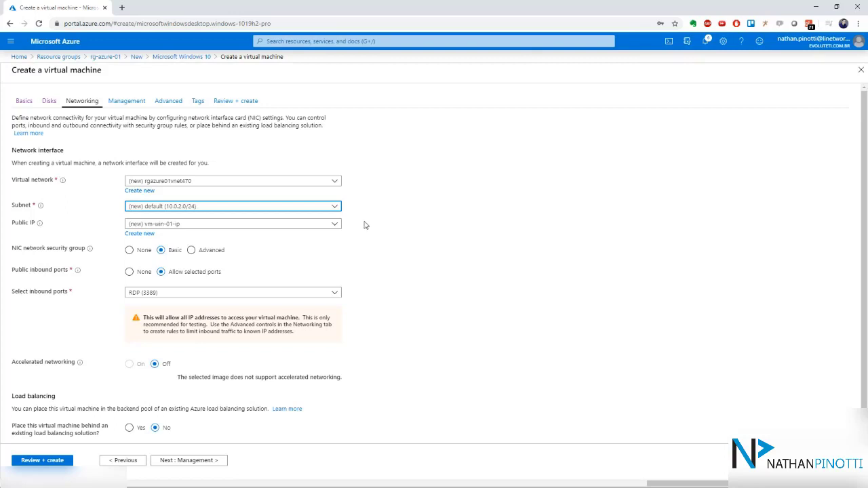
left_click(261, 231)
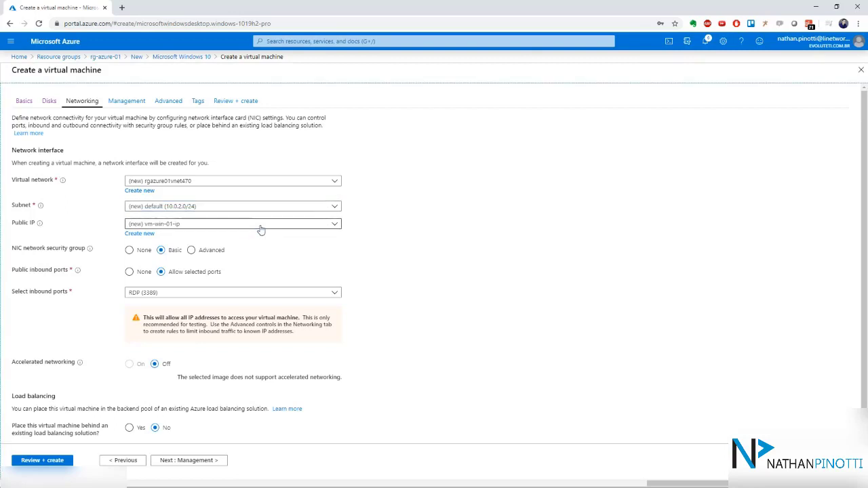
left_click(263, 229)
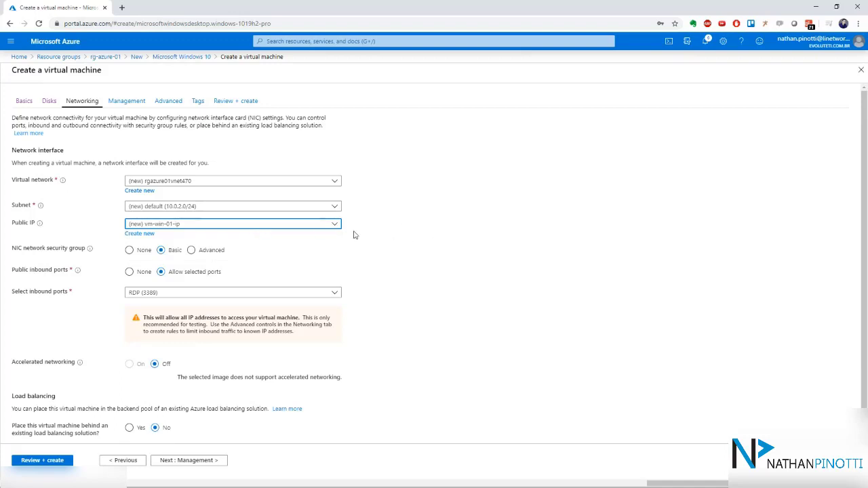
left_click(326, 225)
left_click(256, 248)
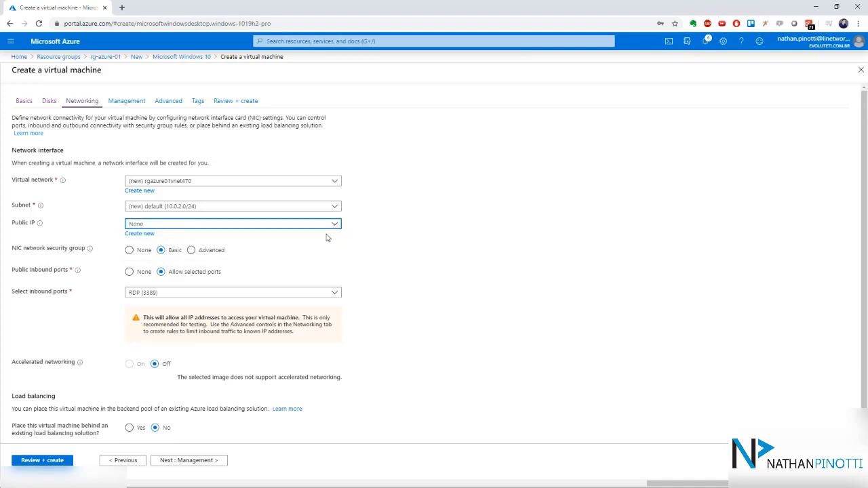
left_click(334, 225)
left_click(329, 238)
scroll(246, 245, "down", 1)
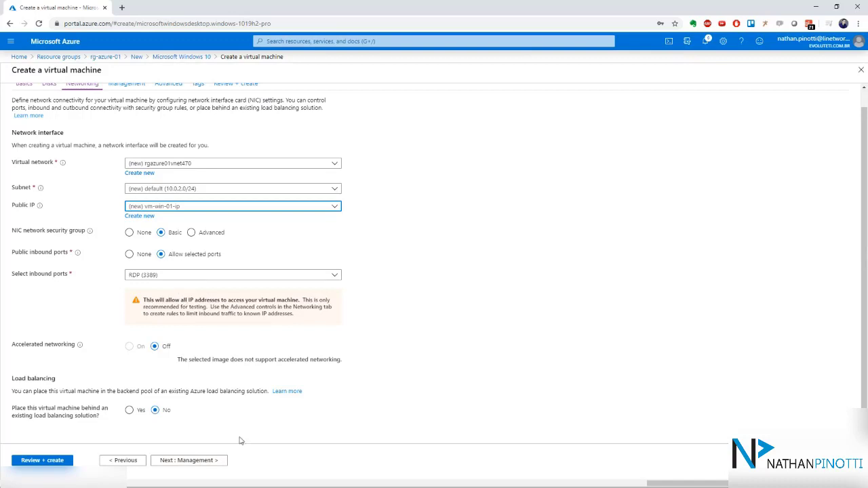
left_click(223, 462)
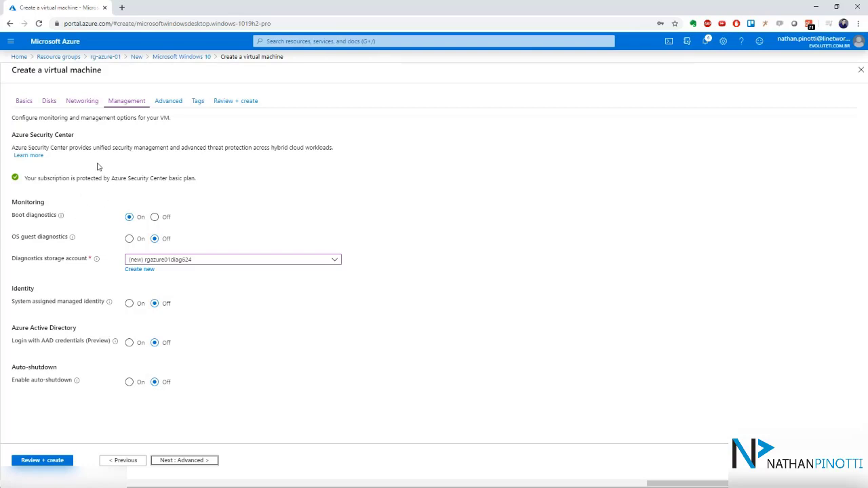
Step: Turn on OS guest diagnostics and auto-shutdown at 7:00 PM UTC, then go to the Advanced tab
left_click(128, 239)
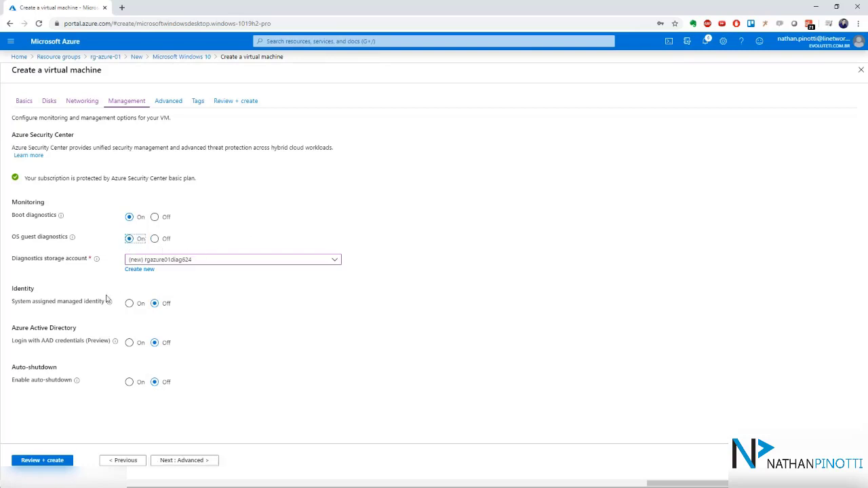
mouse_move(109, 302)
left_click(156, 369)
left_click(129, 382)
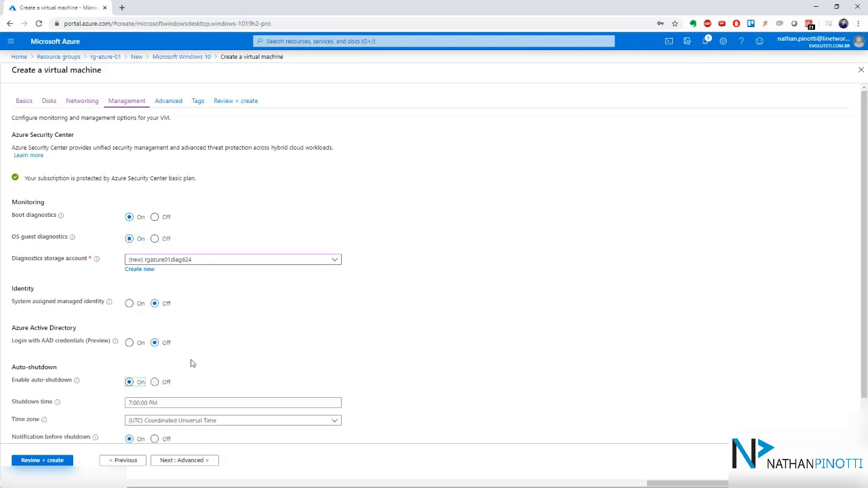
scroll(190, 360, "down", 1)
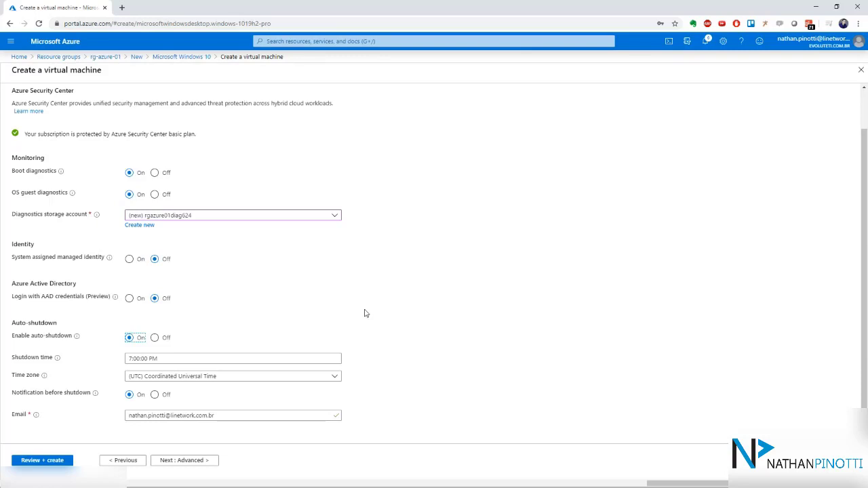
left_click(187, 461)
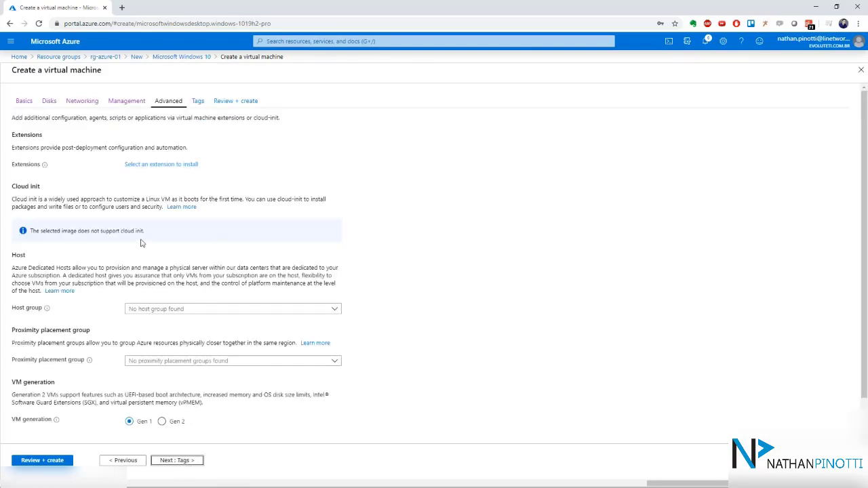
Step: On the Tags tab, add the tag projeto with value azure
scroll(190, 448, "down", 1)
scroll(190, 444, "up", 1)
left_click(174, 460)
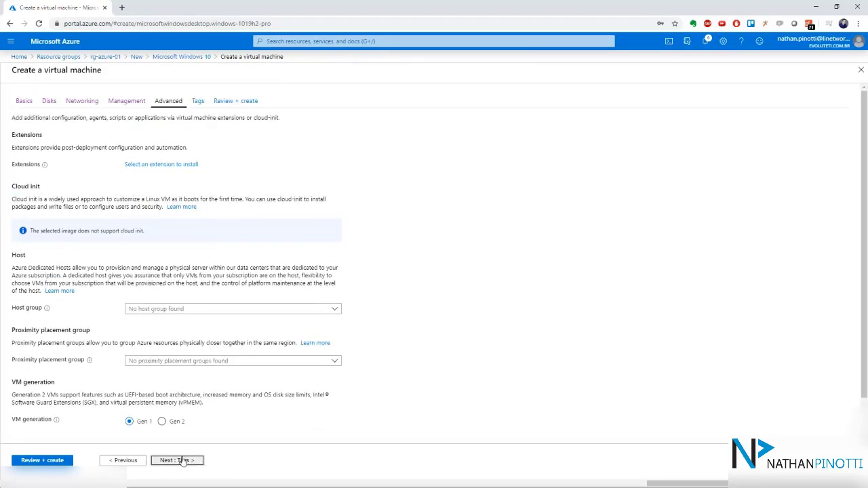
left_click(102, 171)
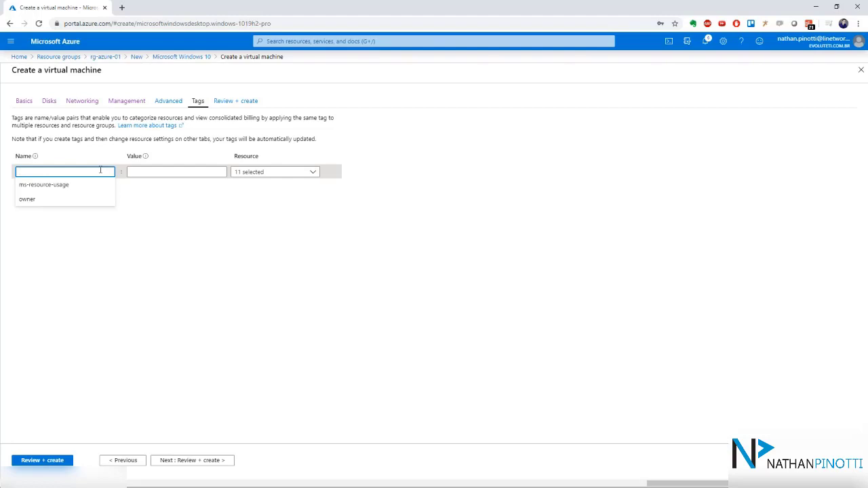
type("projeto")
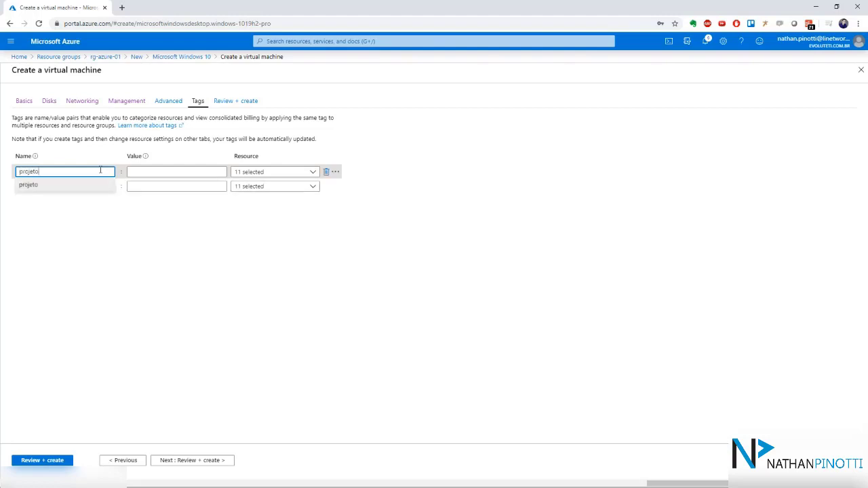
key("Tab")
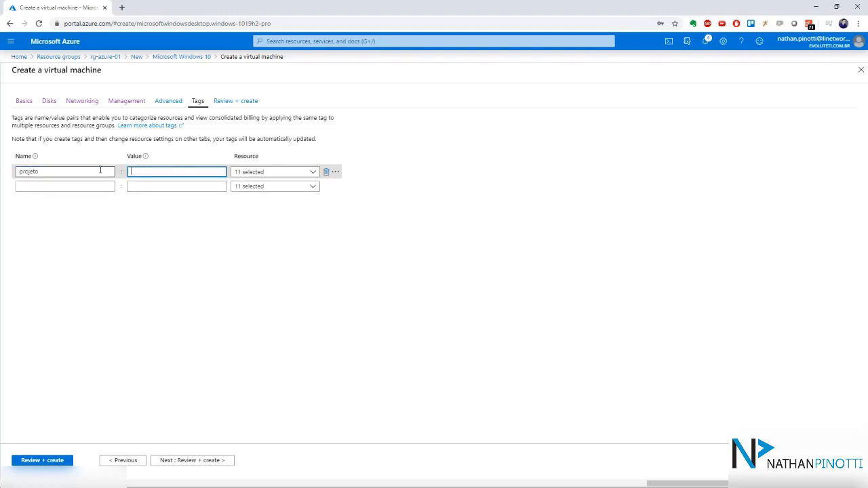
type("azure")
key("Tab")
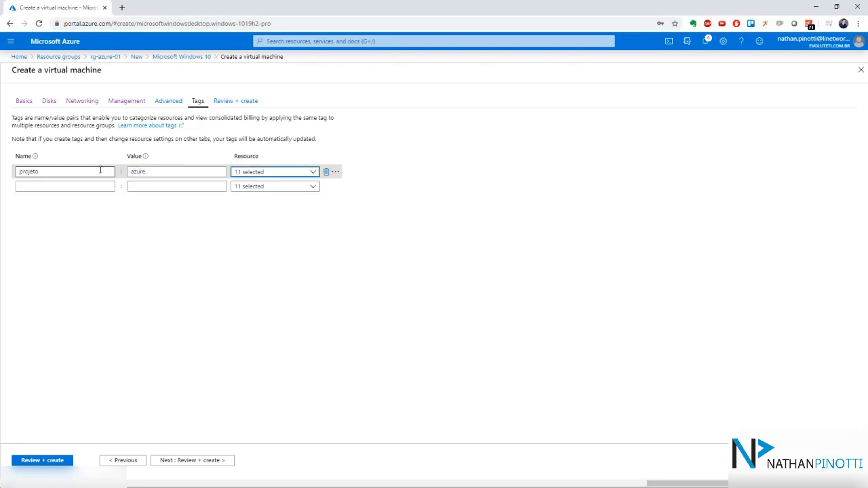
key("Tab")
key("Tab")
key("Tab")
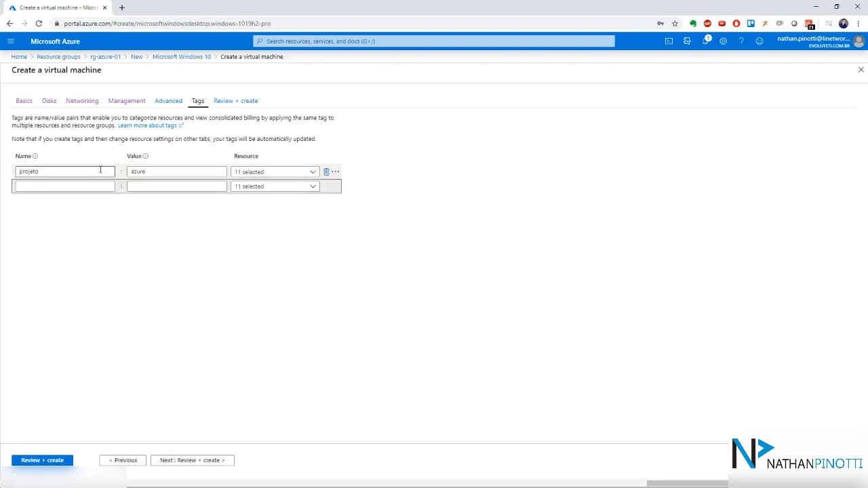
Step: Add an owner tag with the owner's name and a status tag with value dev
left_click(97, 188)
type("ow")
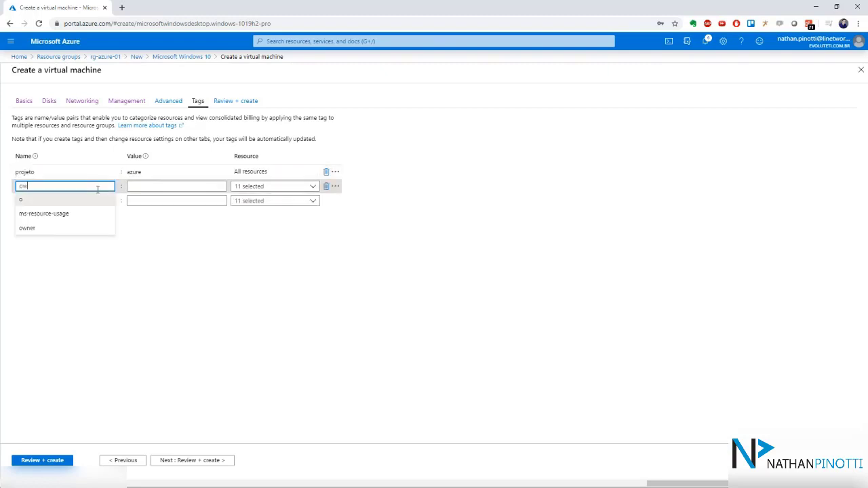
type("ner")
key("Tab")
type("nathan")
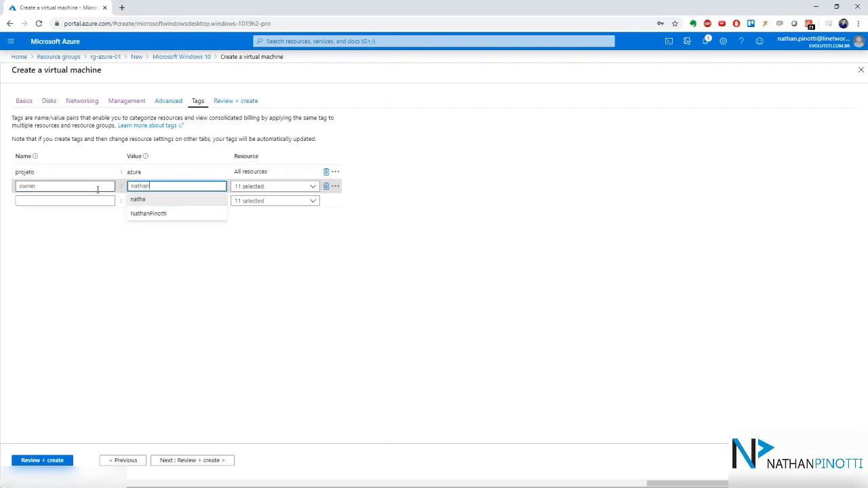
left_click(102, 201)
type("sta")
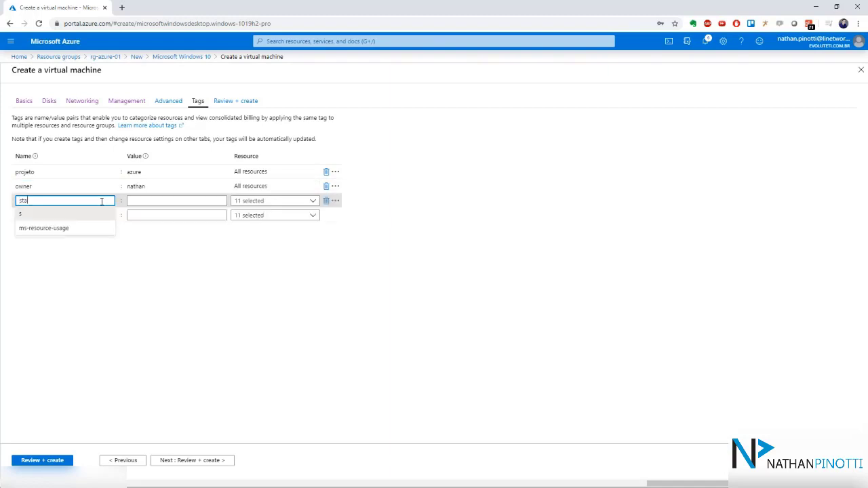
type("tus")
left_click(139, 201)
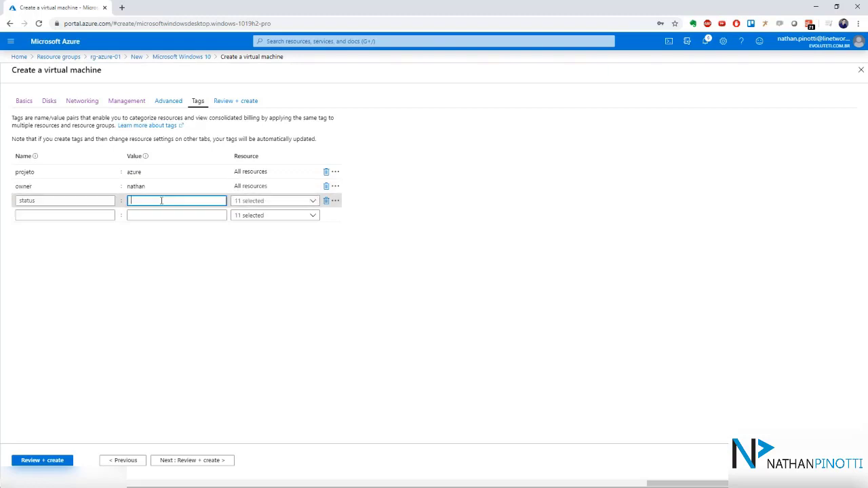
type("dev")
left_click(183, 238)
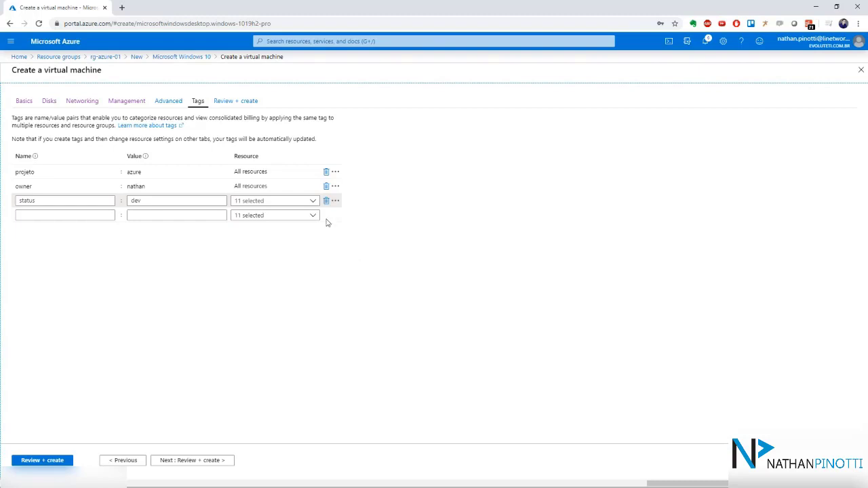
Step: Add the cliente tag with value Brzil
left_click(80, 215)
type("client")
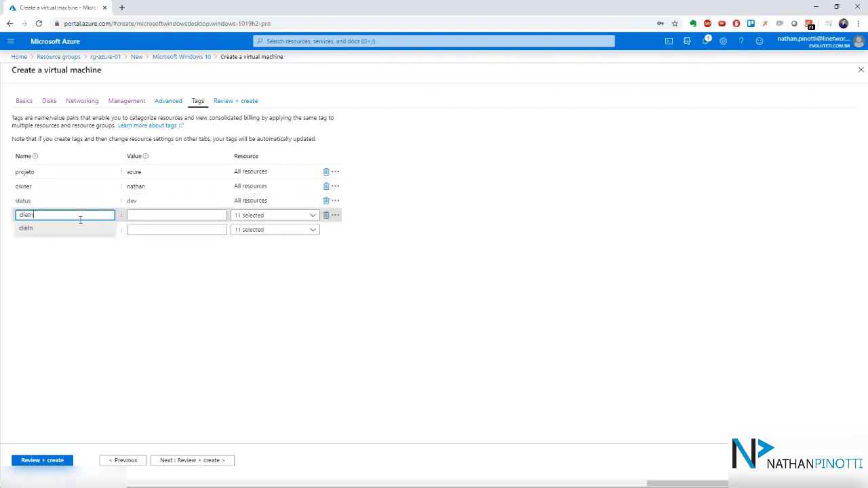
key("Tab")
key("shift+Tab")
type("cliente")
key("Tab")
type("Brzil")
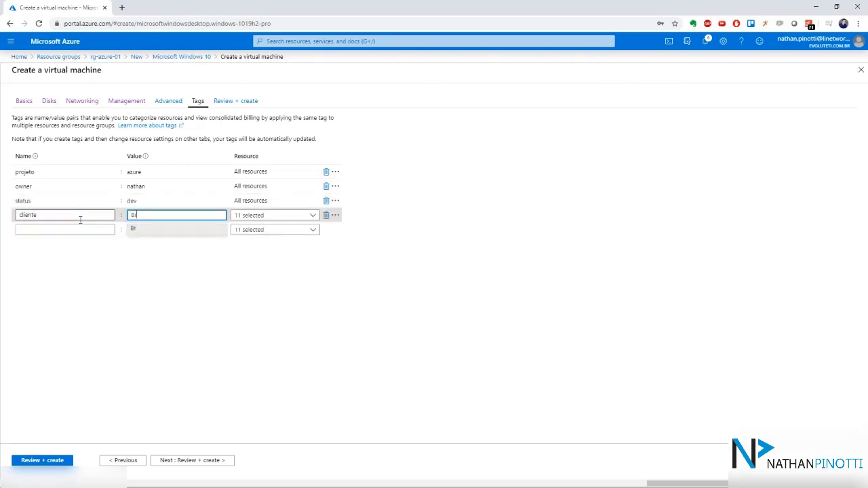
left_click(134, 273)
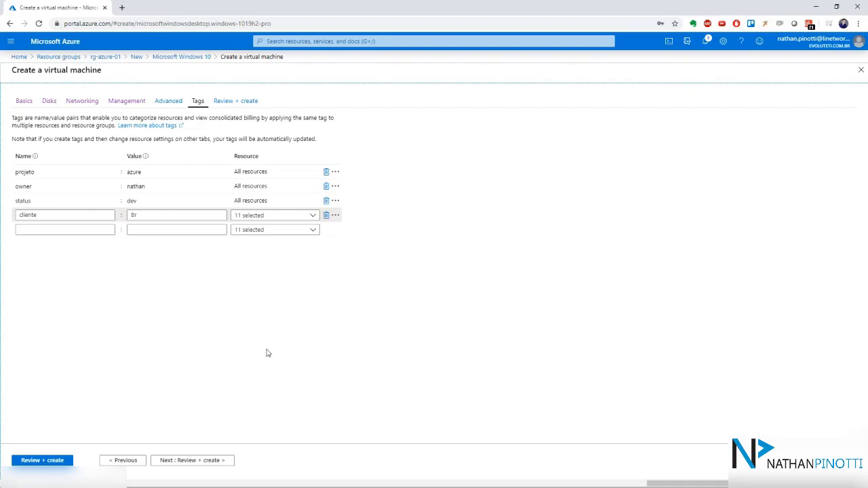
Step: Pass Review + create, dismiss the save-password prompt, note the RDP warning, and create vm-win-01
left_click(199, 461)
left_click(675, 38)
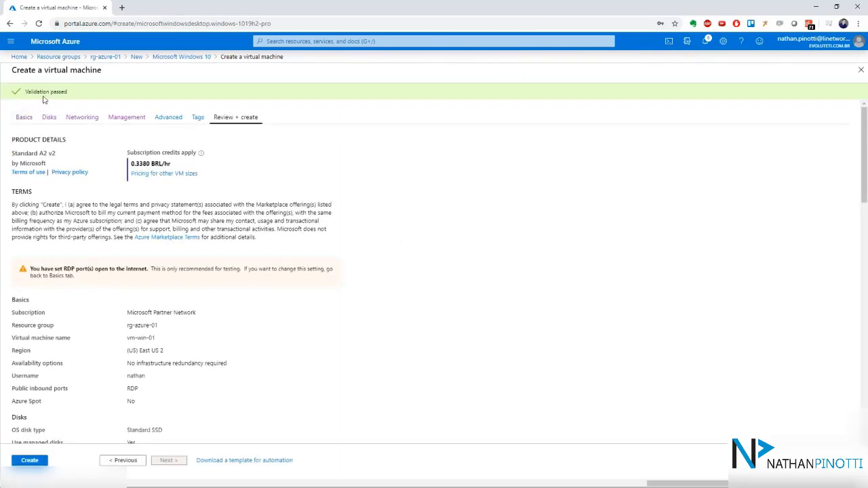
scroll(27, 177, "down", 2)
left_click_drag(26, 178, 76, 186)
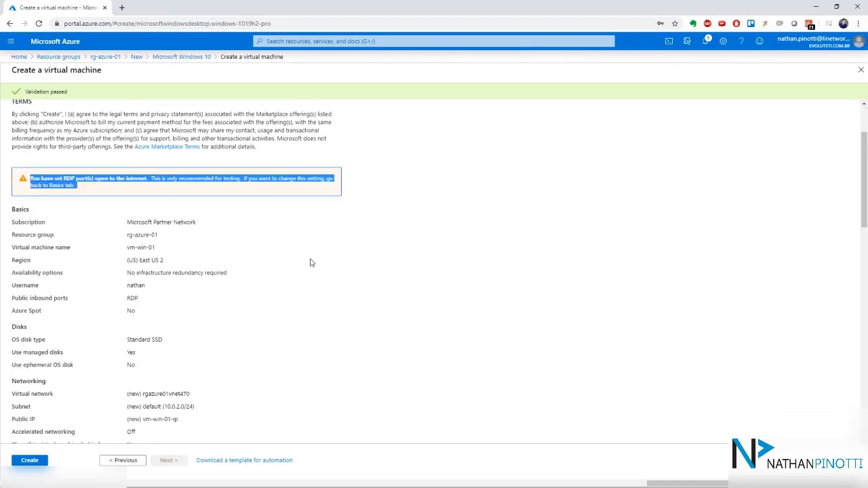
left_click(245, 237)
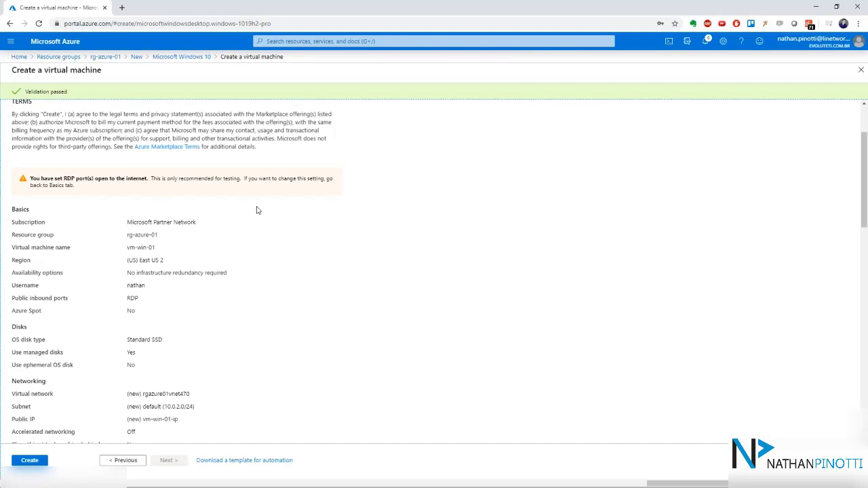
scroll(284, 201, "down", 1)
left_click(30, 461)
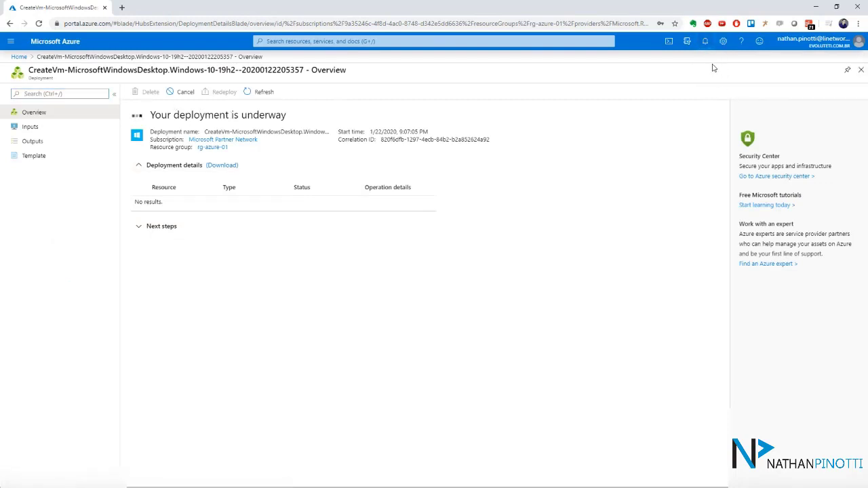
Step: Check the vm-win-01 deployment progress in Notifications, then return to the Azure home page
left_click(705, 41)
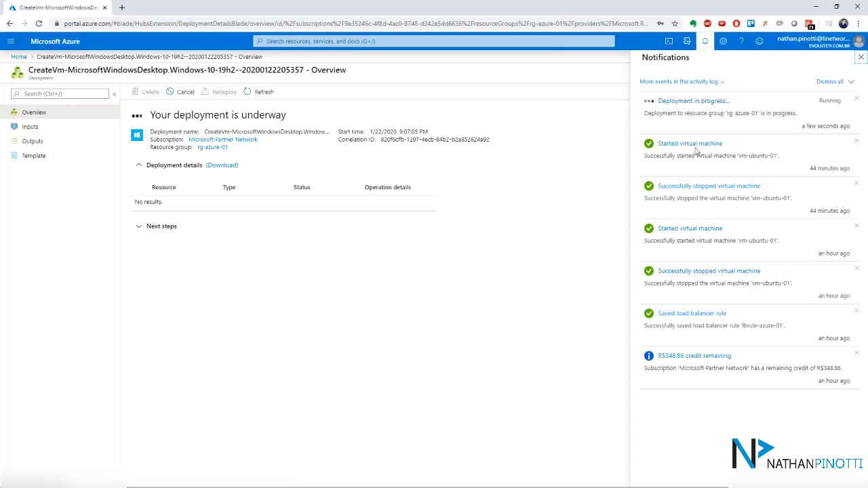
left_click(477, 266)
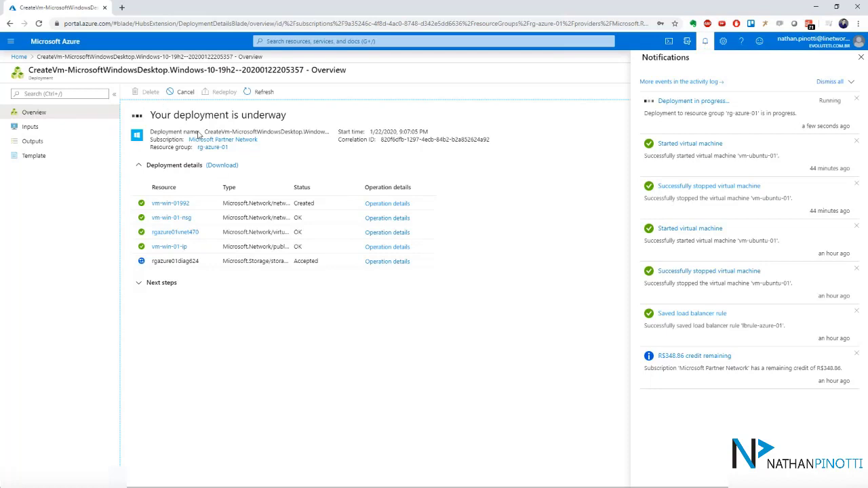
left_click(19, 58)
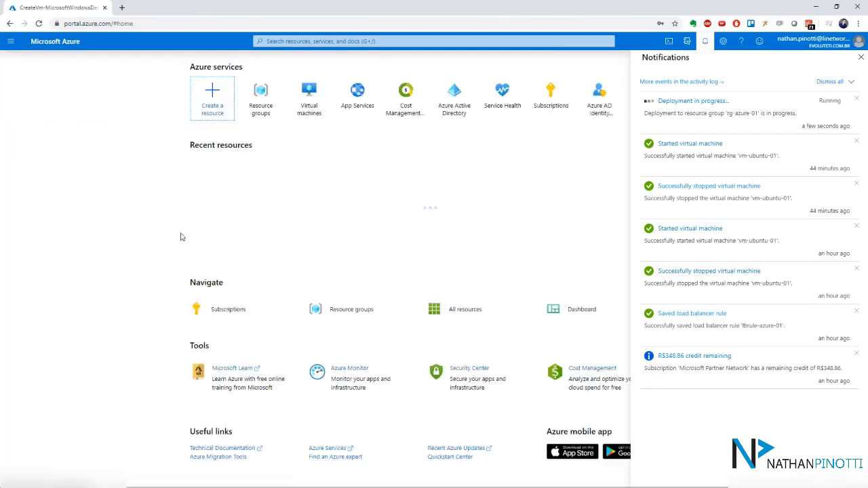
Step: Open vm-ubuntu-01 from the rg-azure-01 resource group, with its resources sorted by Type
left_click(255, 90)
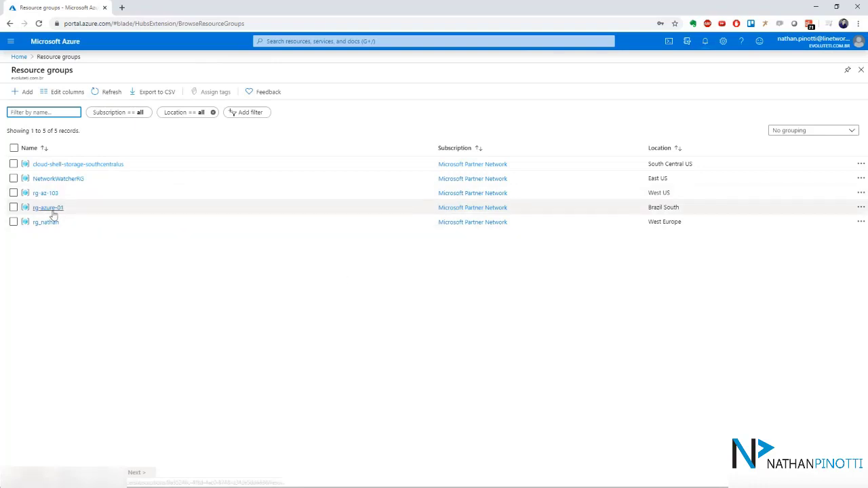
left_click(49, 208)
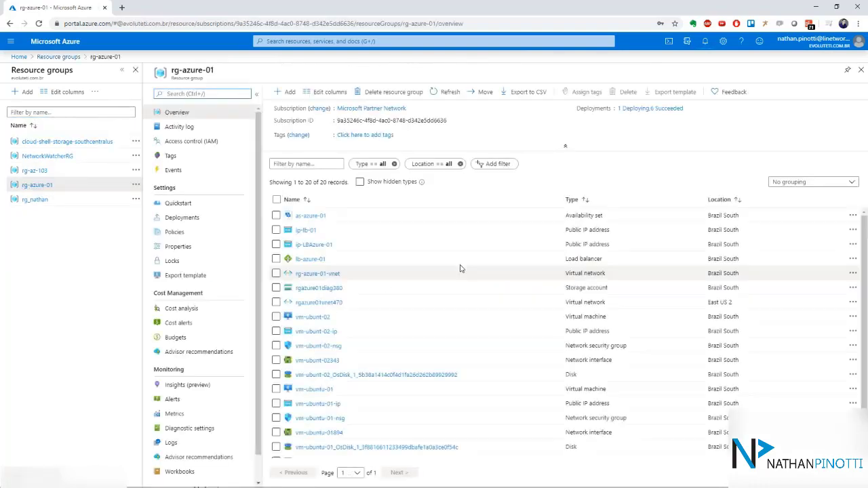
scroll(461, 268, "down", 2)
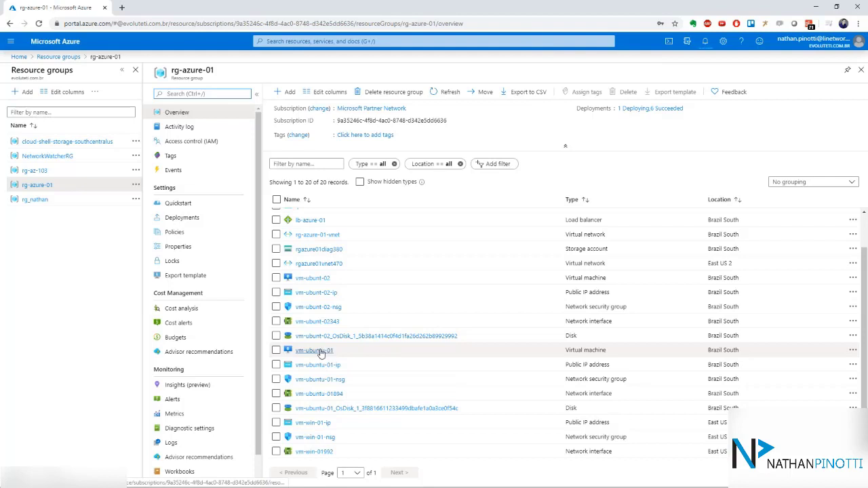
left_click(577, 204)
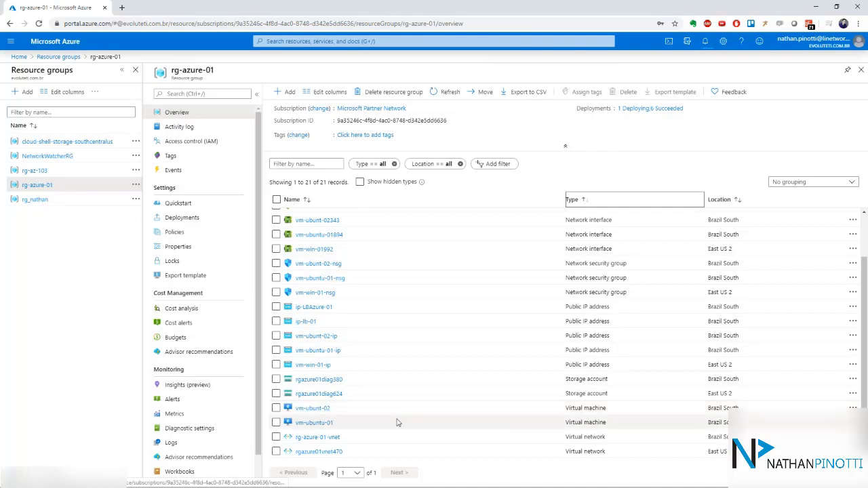
left_click(323, 424)
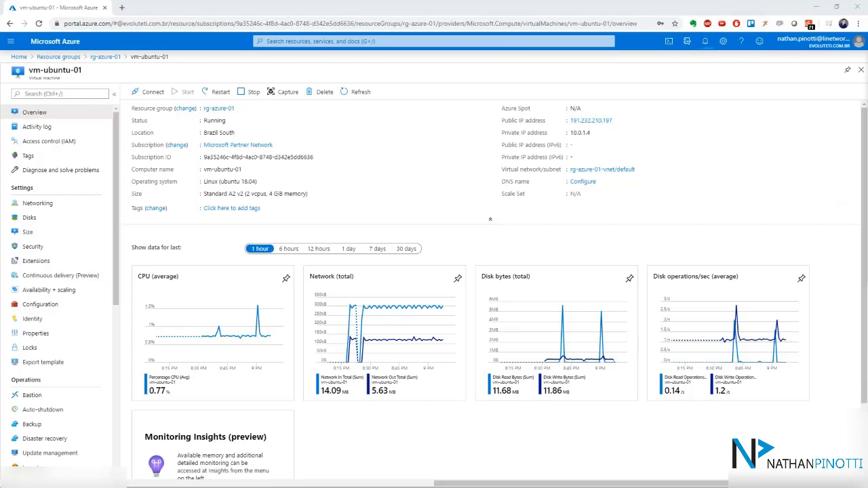
Step: Review vm-ubuntu-01's Overview properties and monitoring charts, then go to its Tags page
left_click(631, 169)
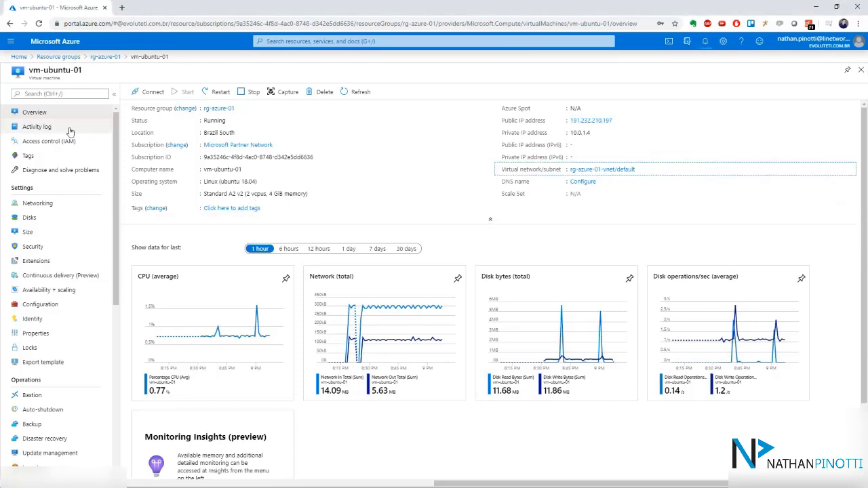
scroll(328, 392, "down", 2)
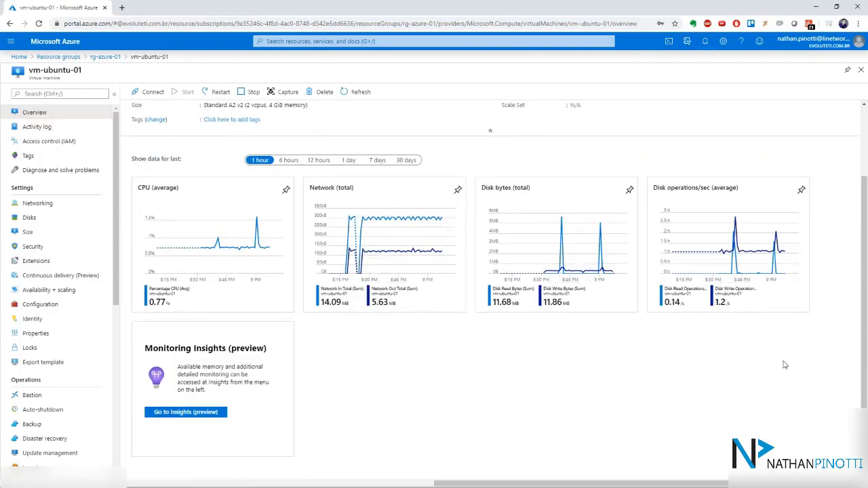
scroll(753, 217, "up", 2)
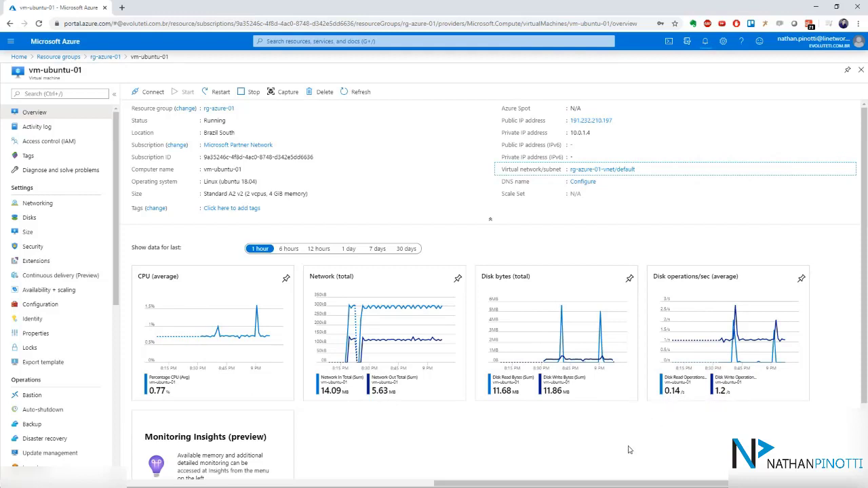
scroll(384, 412, "down", 3)
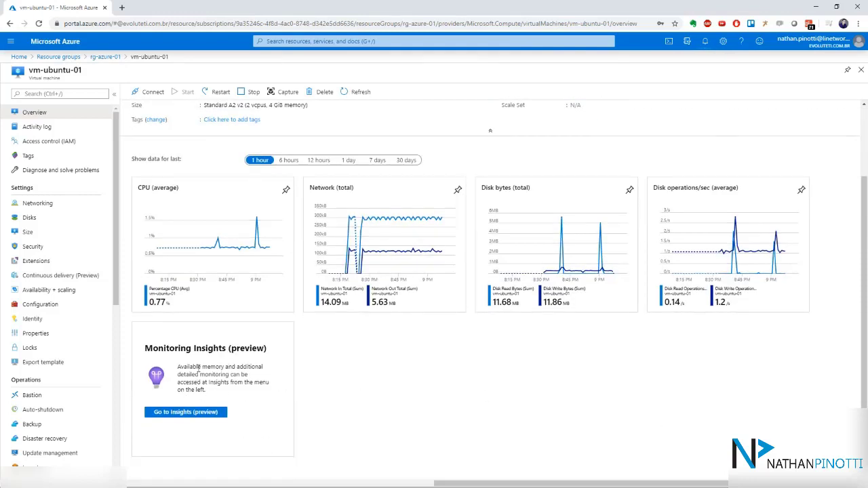
scroll(475, 432, "up", 2)
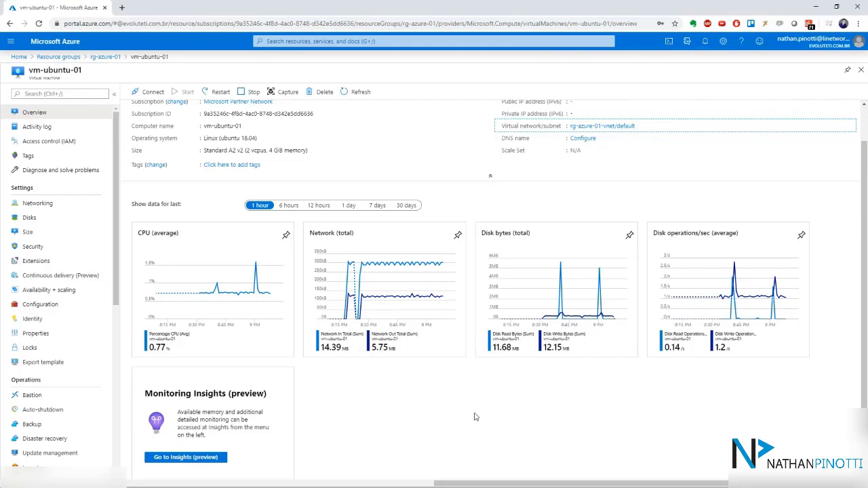
scroll(475, 418, "up", 1)
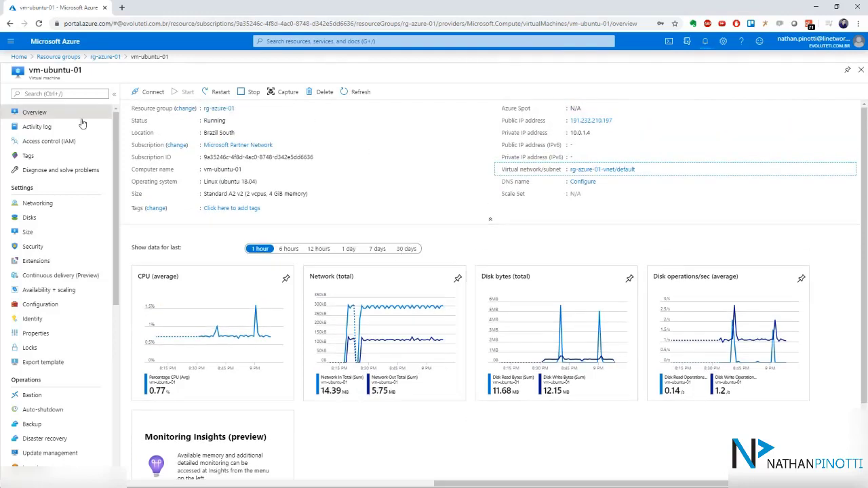
left_click(82, 159)
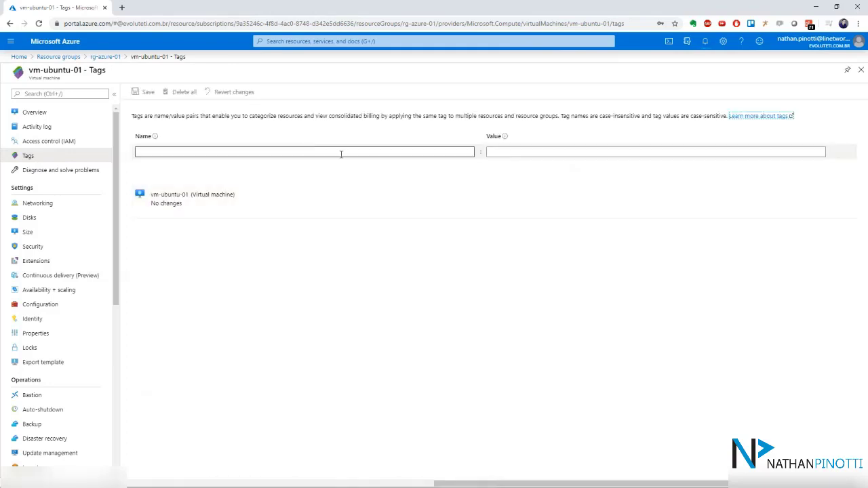
Step: Tag vm-ubuntu-01 with the existing name cliente and value Br, and save the tag
left_click(346, 152)
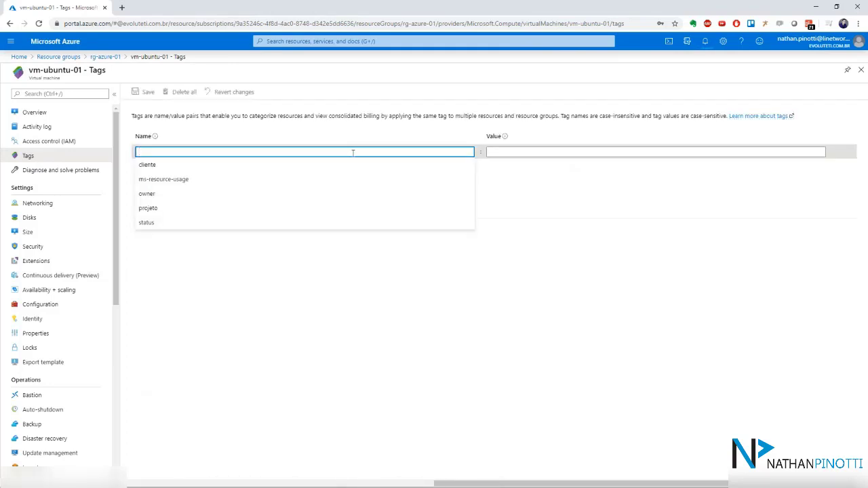
left_click(287, 165)
left_click(553, 152)
type("br")
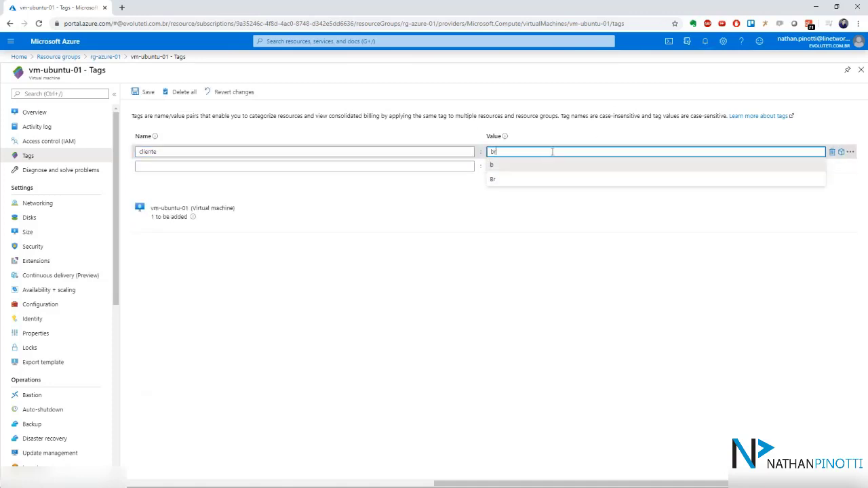
left_click(502, 179)
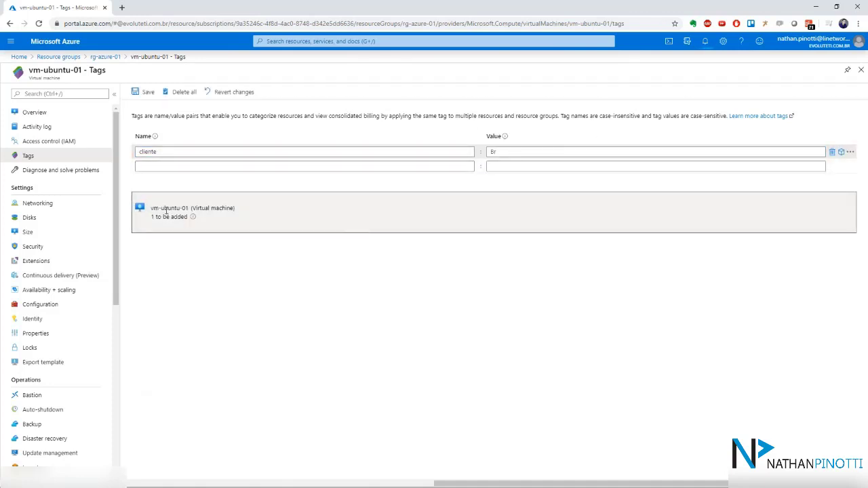
left_click(147, 97)
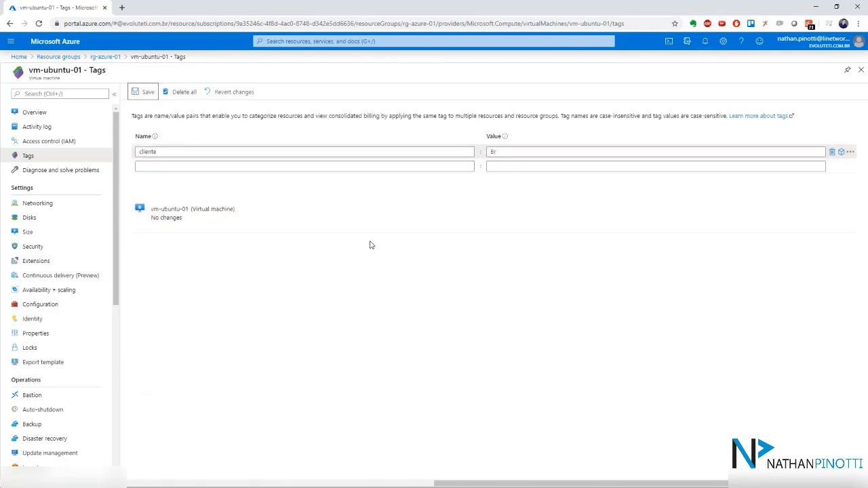
left_click(61, 174)
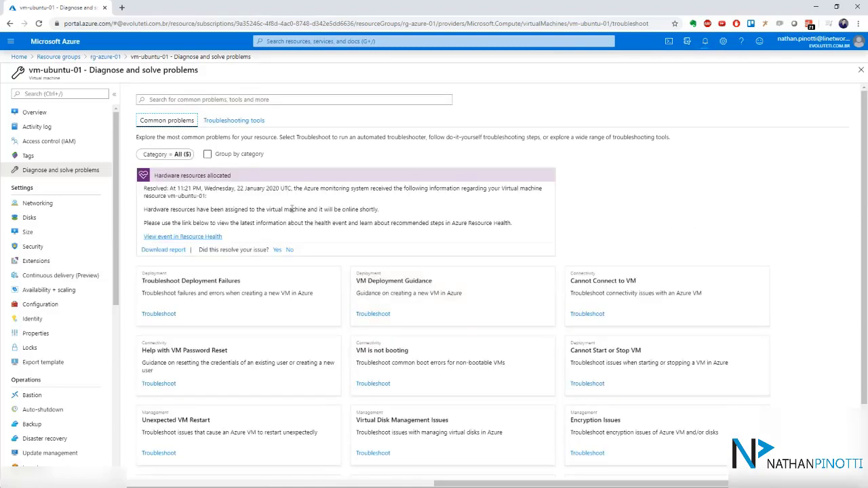
Step: Look over the common problem categories on Diagnose and solve problems, then open the Size page
scroll(342, 178, "down", 3)
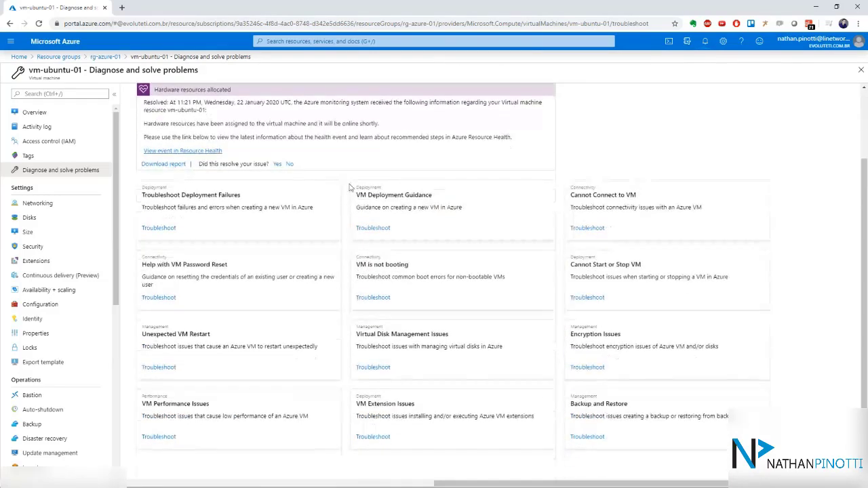
scroll(344, 298, "up", 3)
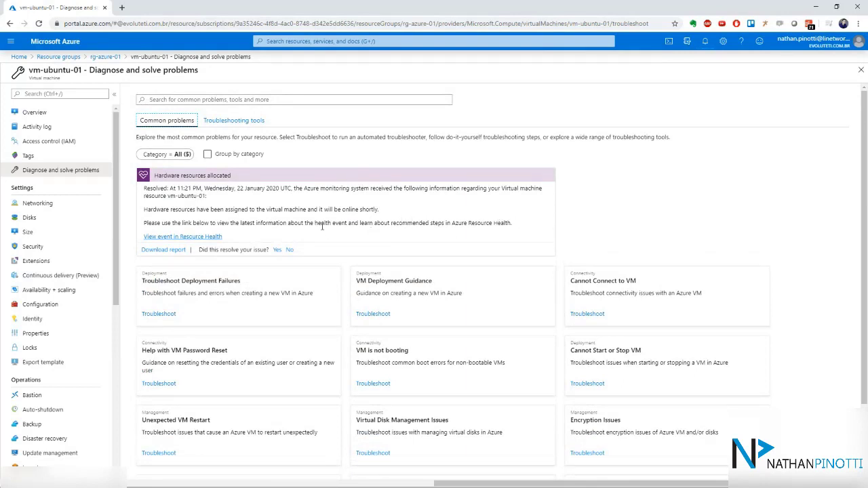
left_click(28, 232)
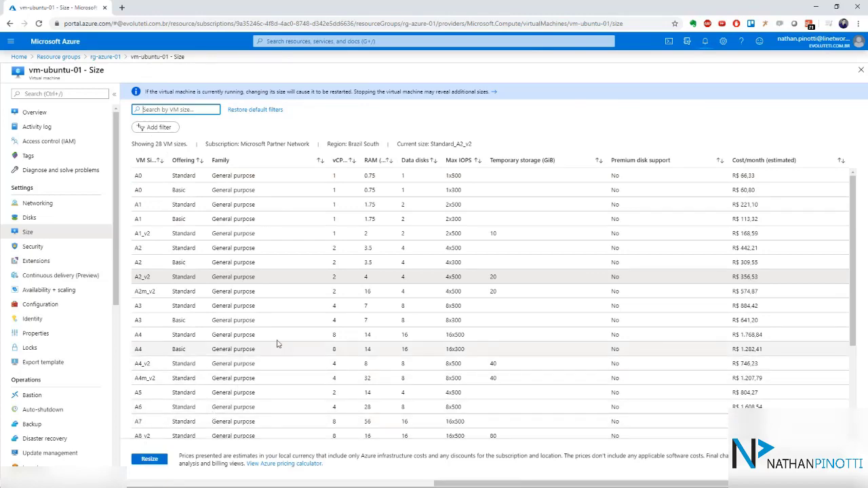
Step: Browse the available VM sizes without resizing, then open the VM's Disks page
scroll(378, 331, "down", 3)
scroll(378, 330, "up", 3)
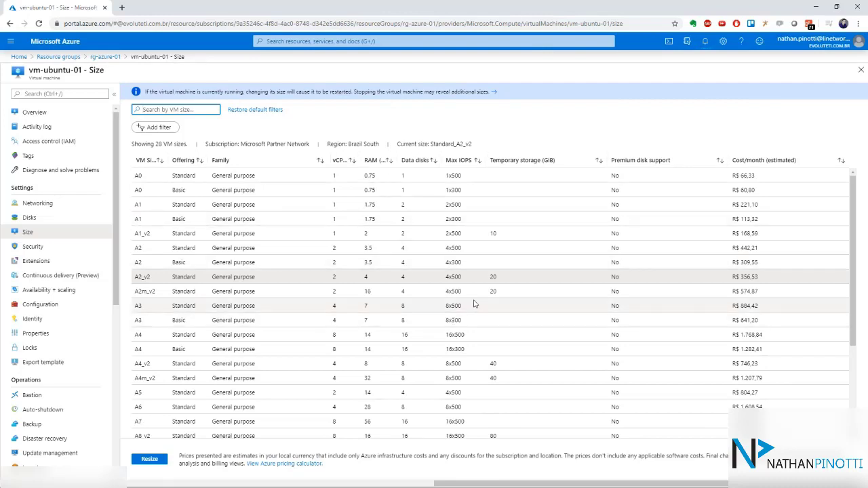
left_click(51, 218)
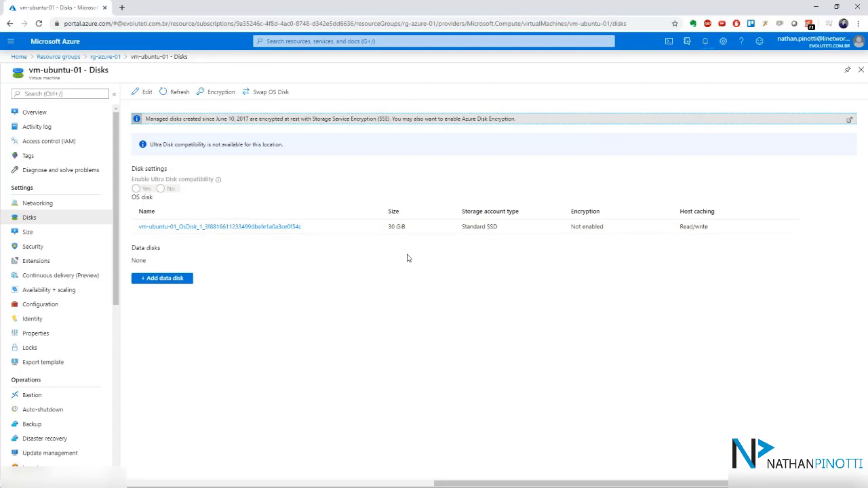
Step: Start creating a new managed data disk, leaving its source type as None
left_click(175, 280)
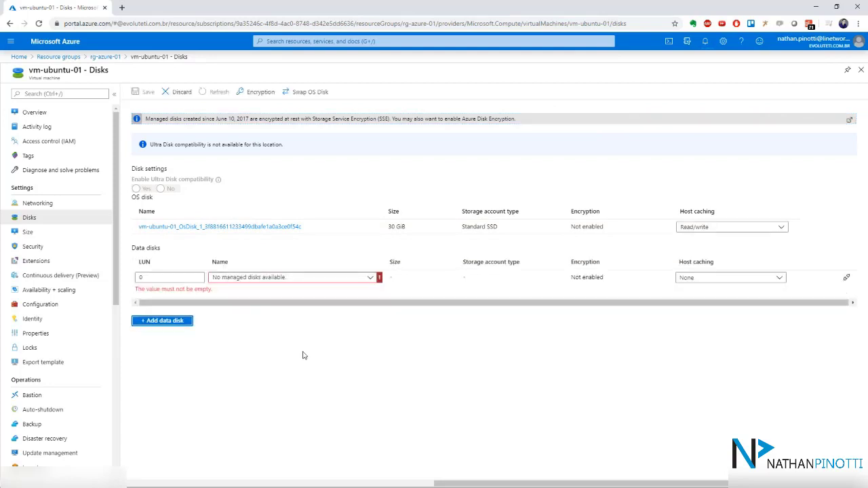
left_click(339, 278)
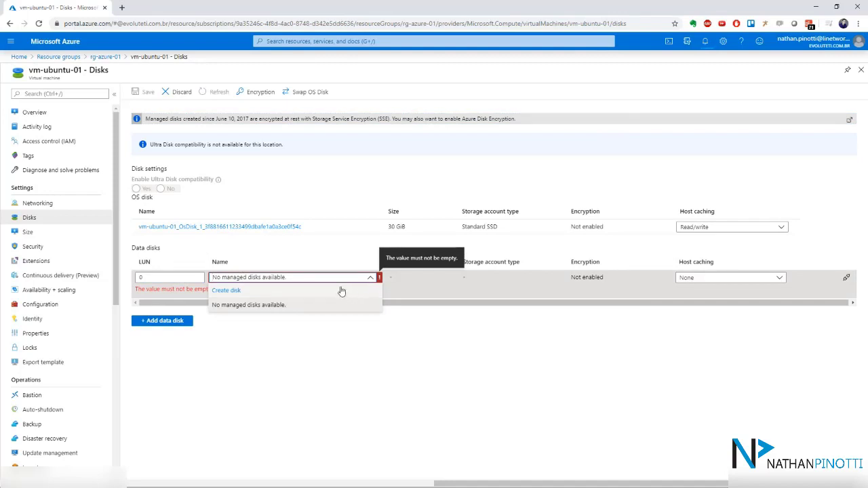
left_click(231, 291)
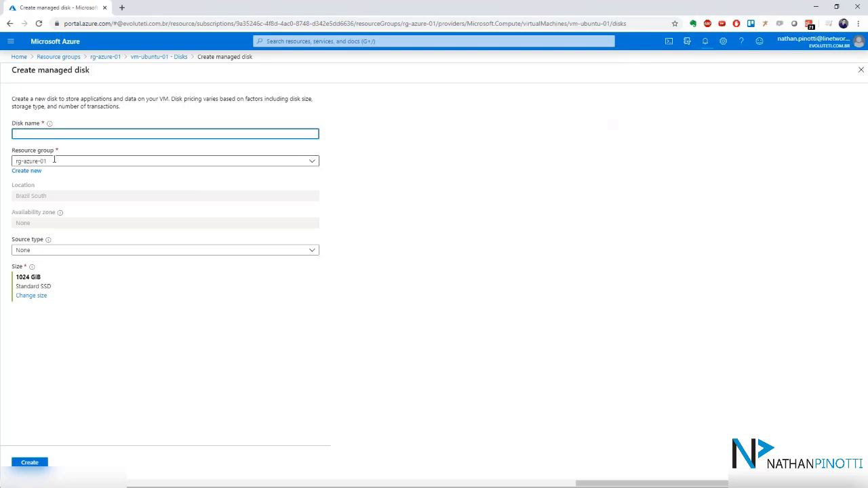
left_click(55, 250)
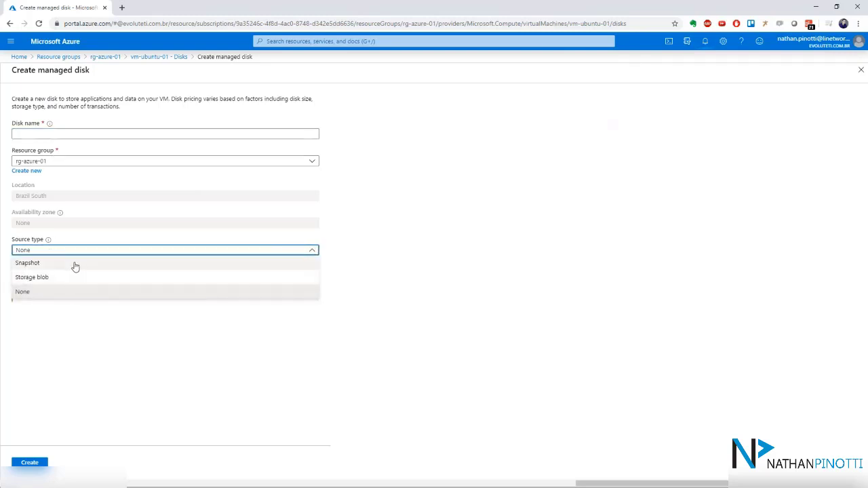
left_click(112, 353)
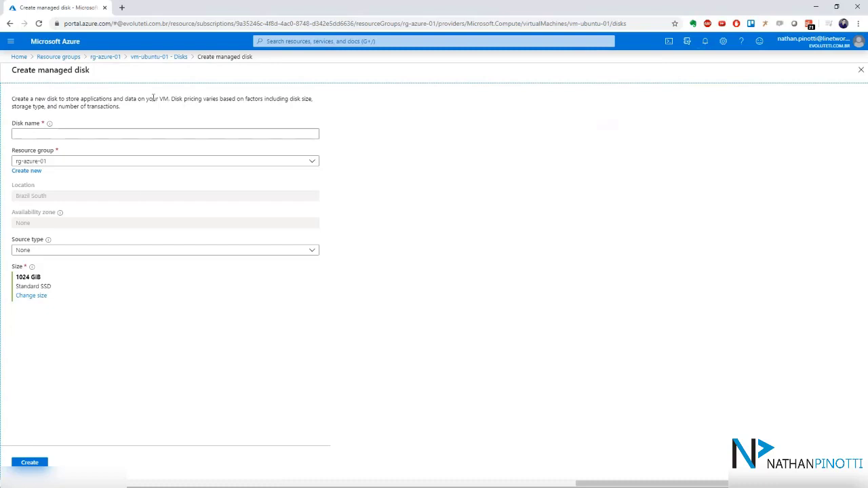
Step: Discard the pending empty data disk from the VM's Disks page
left_click(157, 57)
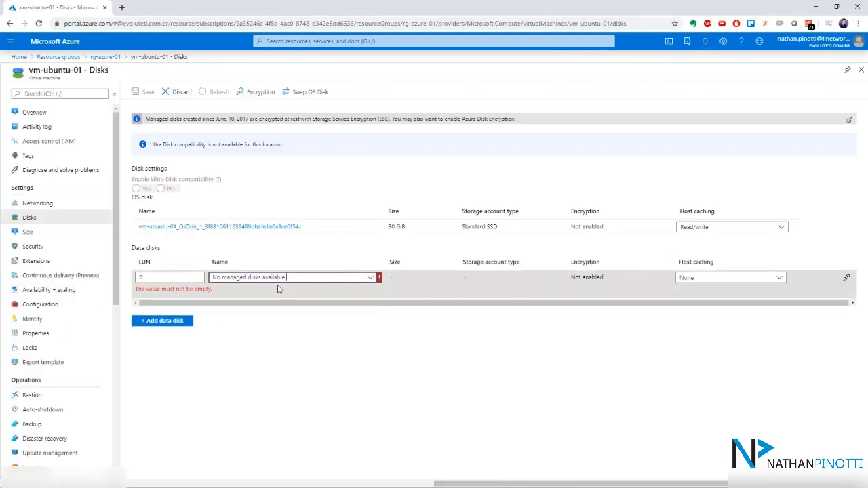
left_click(185, 92)
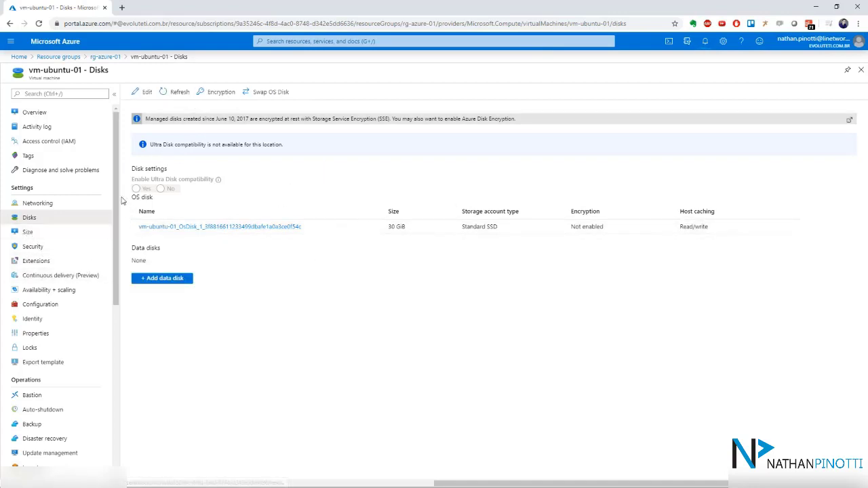
left_click(61, 203)
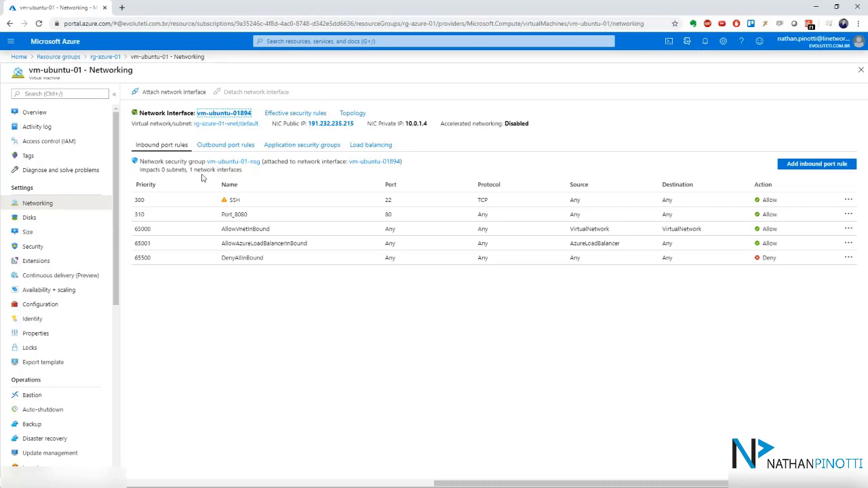
Step: Check the Outbound port rules, Application security groups and Load balancing tabs, then begin a new inbound rule
left_click(206, 145)
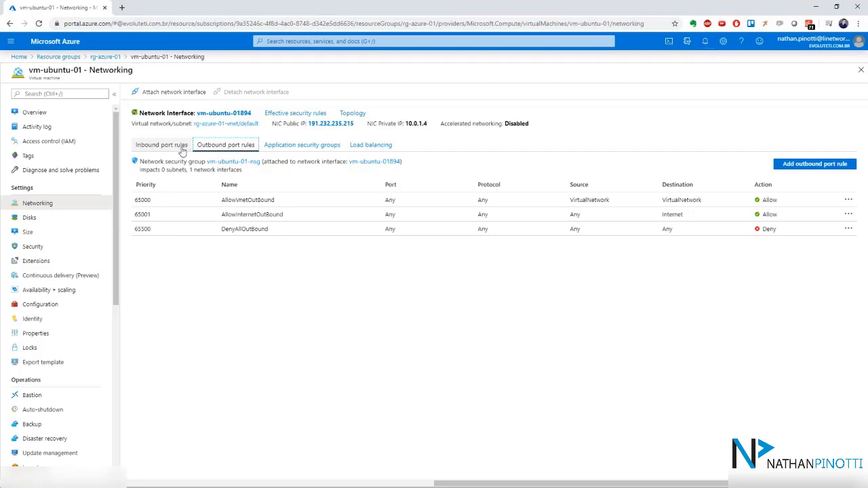
left_click(180, 149)
left_click(272, 145)
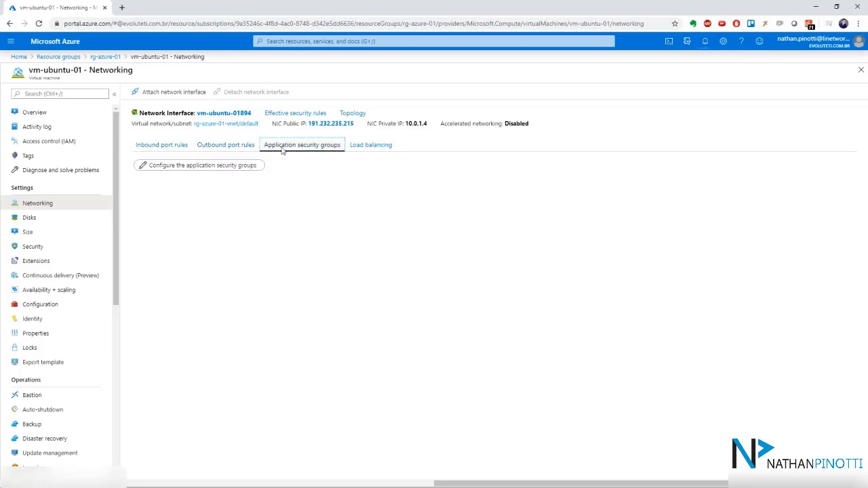
left_click(367, 146)
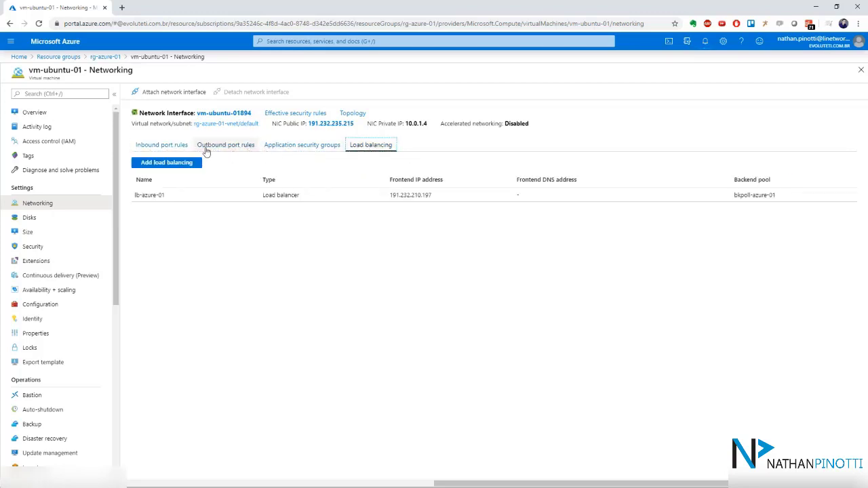
left_click(171, 150)
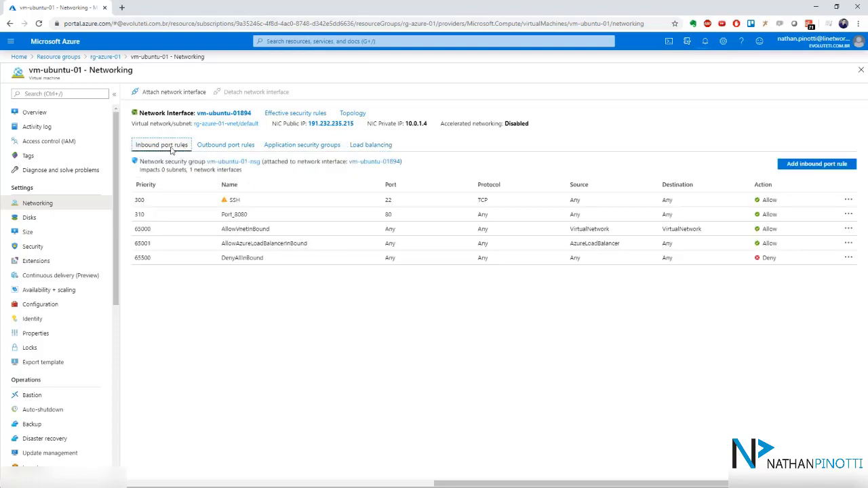
left_click(799, 165)
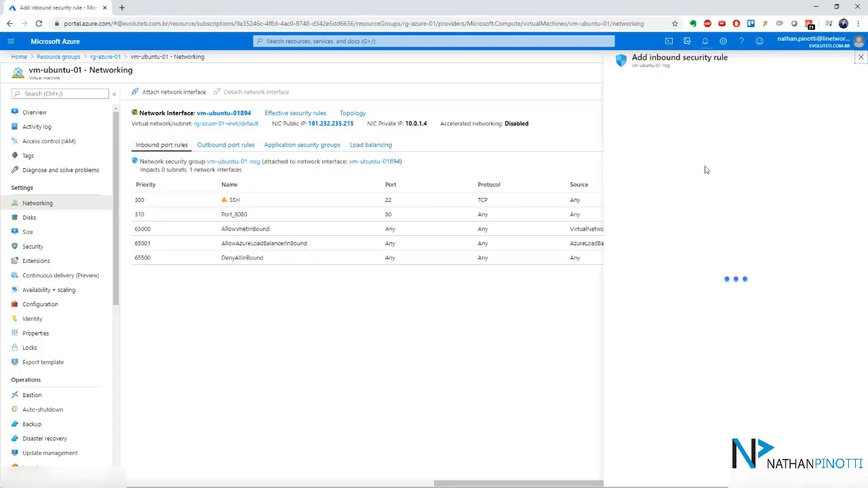
Step: Inspect the new rule's Source Any, source port range, destination port 8080 and protocol Any
double_click(662, 196)
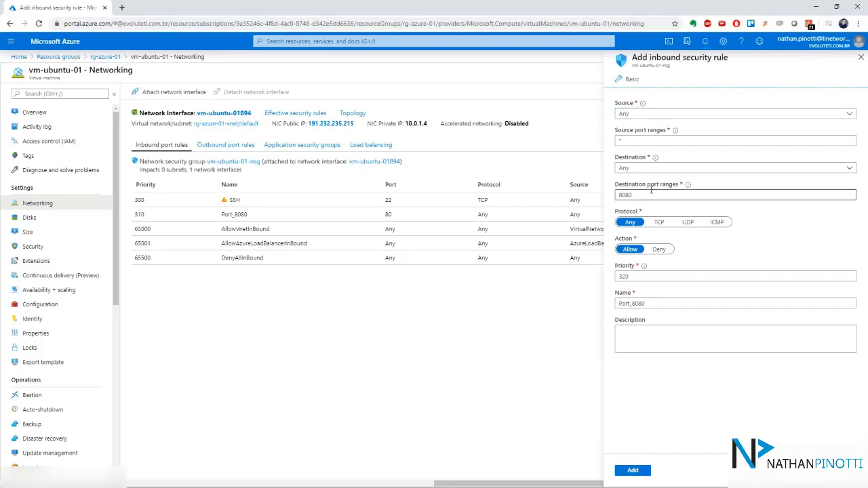
left_click(646, 117)
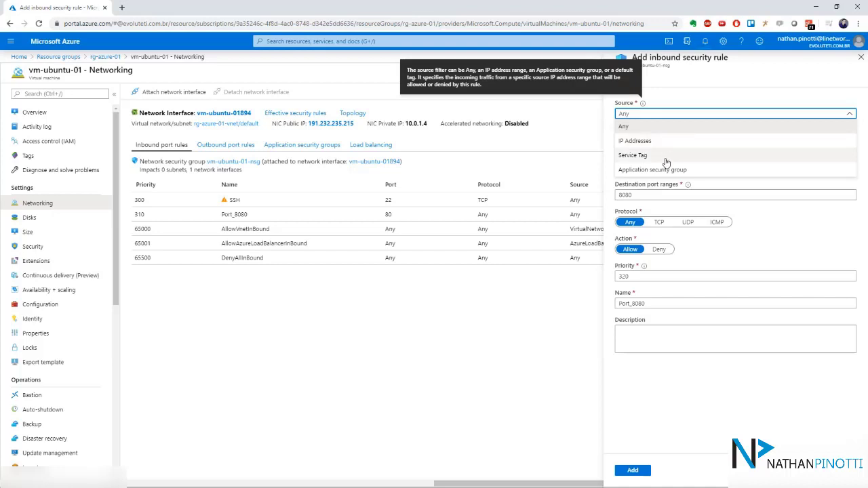
left_click(637, 127)
left_click(648, 141)
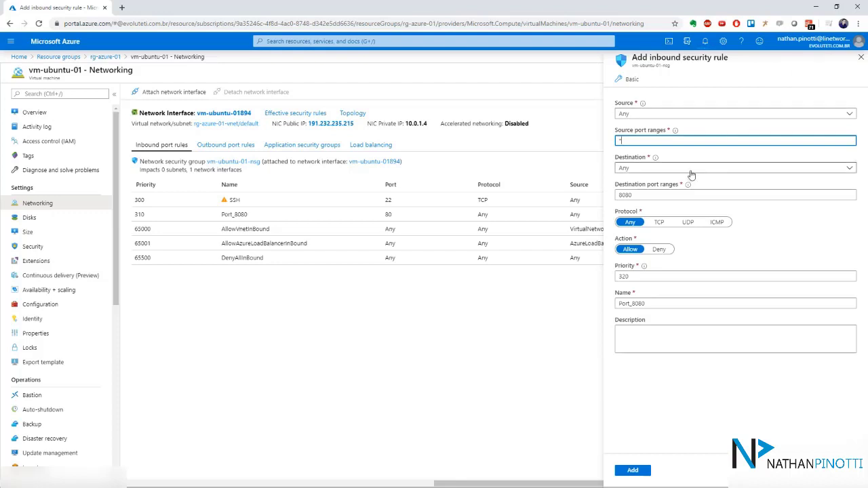
double_click(685, 194)
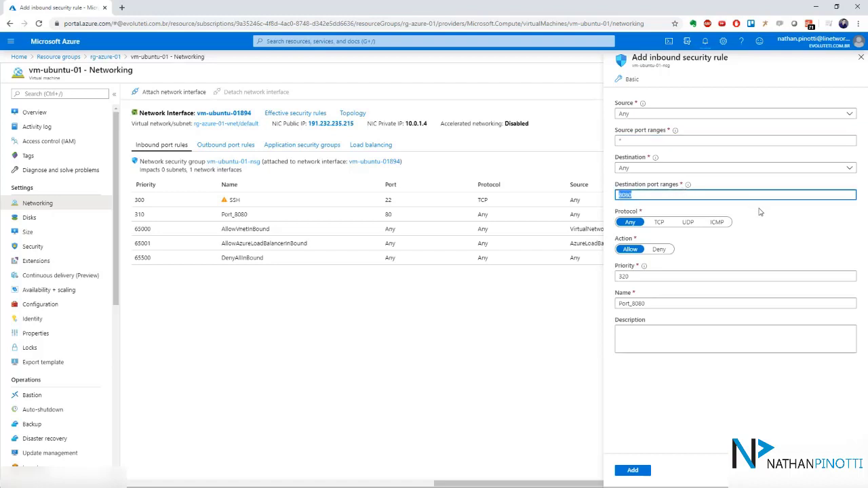
left_click(760, 212)
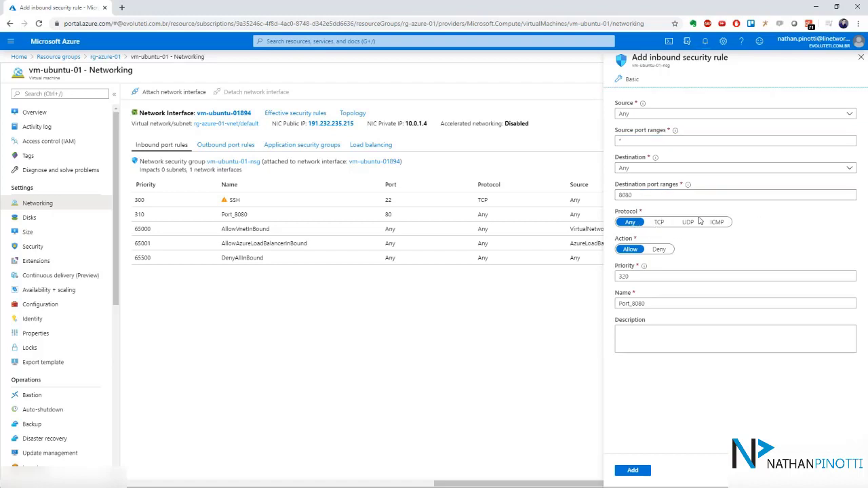
left_click(659, 222)
left_click(630, 223)
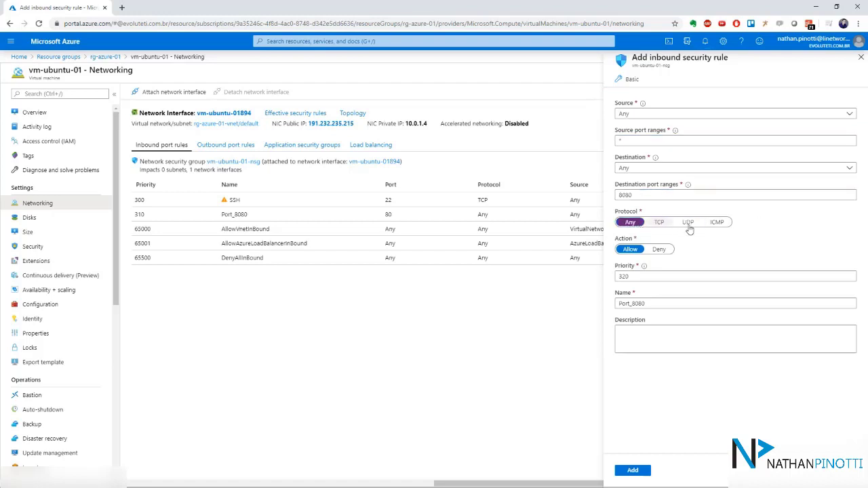
Step: Review the rule's priority 320, then close the form without saving
double_click(625, 274)
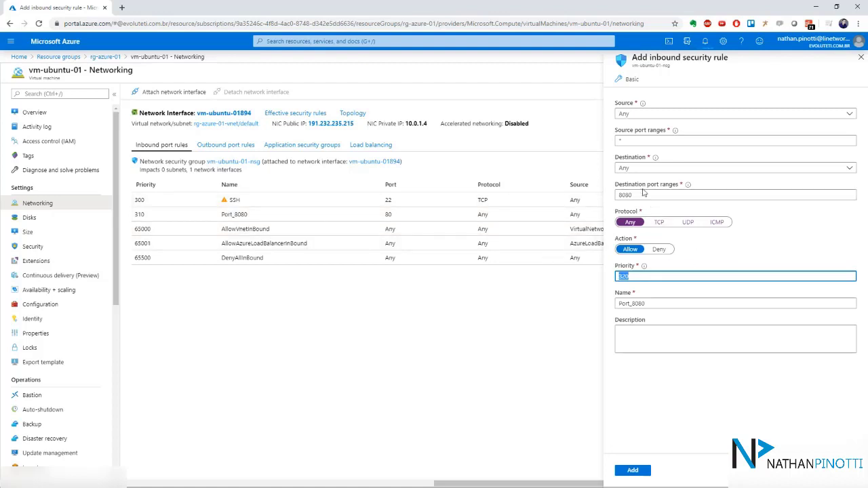
left_click(746, 237)
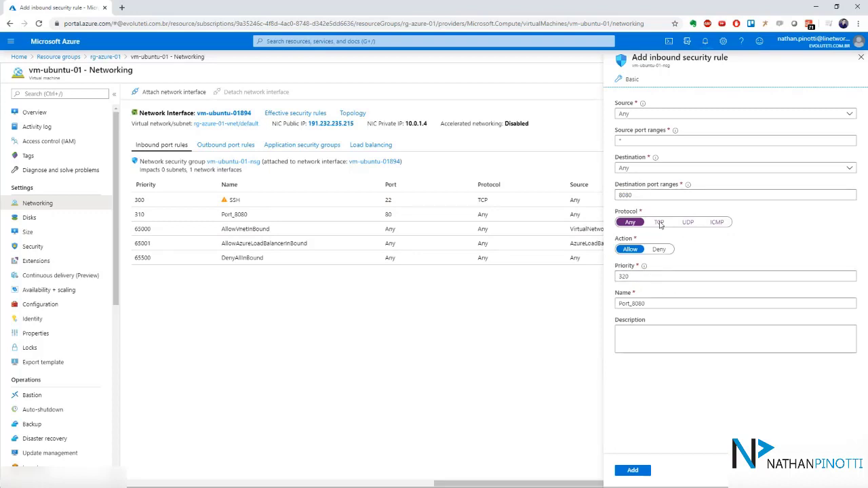
double_click(658, 276)
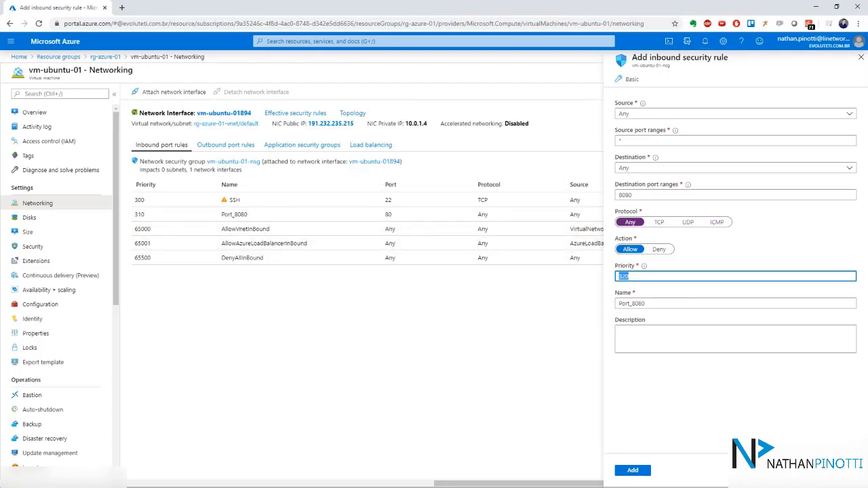
left_click(861, 57)
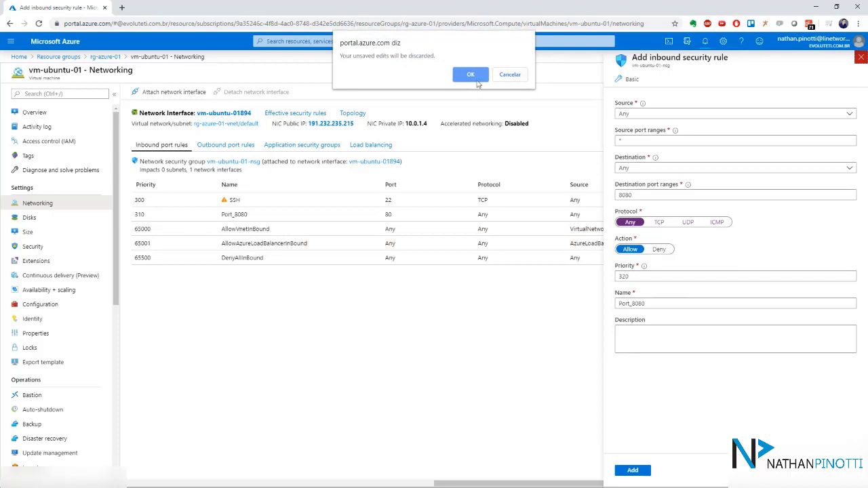
Step: Confirm discarding the unsaved inbound rule and return to vm-ubuntu-01's Overview
left_click(470, 75)
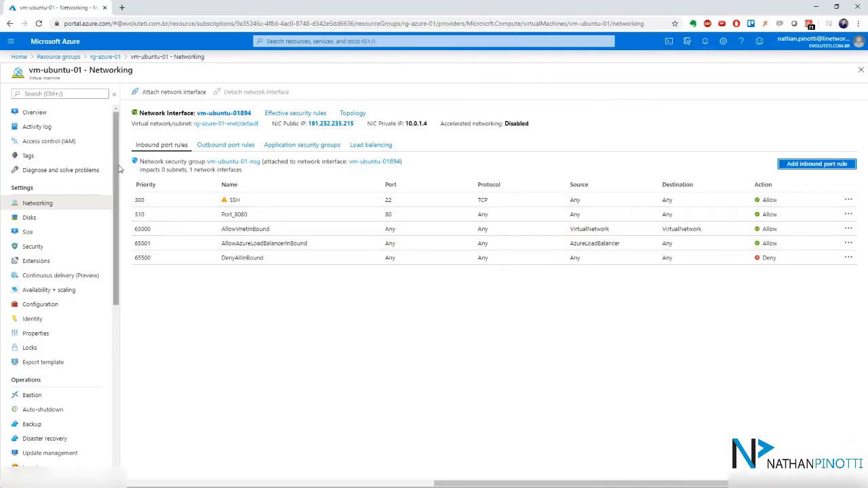
left_click(34, 111)
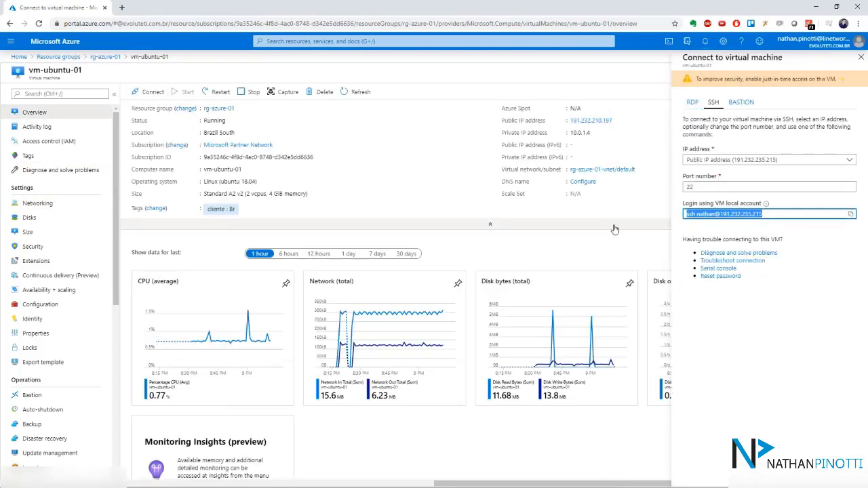
Step: Copy the public IP 191.232.235.215 into the Host Name of a new PuTTY session
left_click_drag(764, 214, 722, 223)
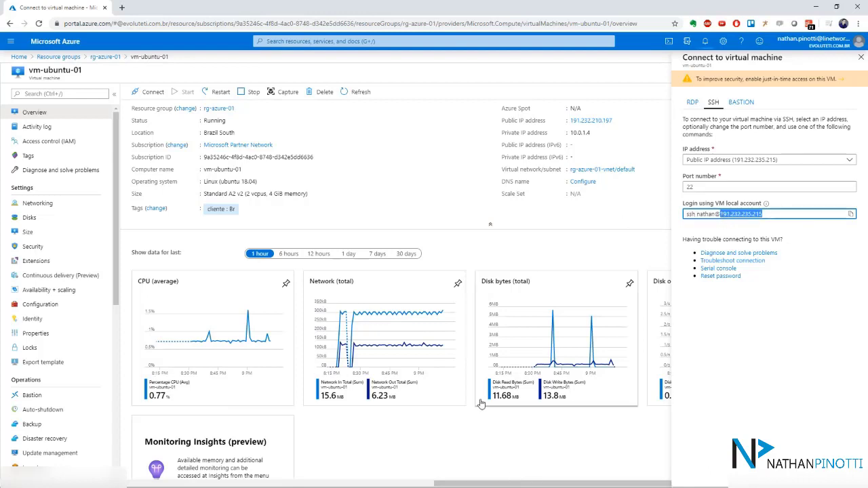
key("super+r")
type("putty")
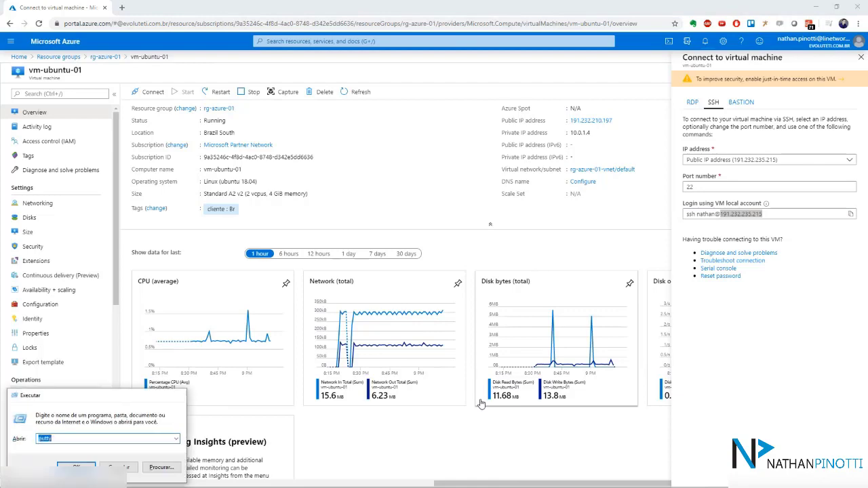
key("Return")
type("191.232.235.215")
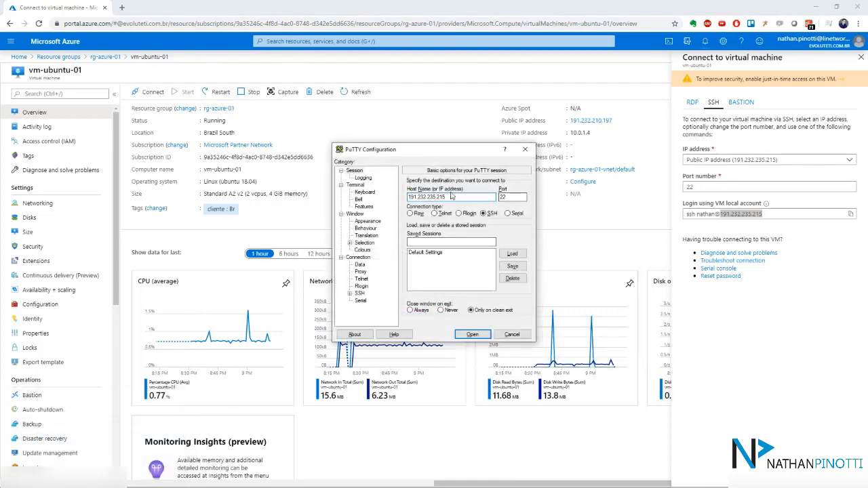
Step: Open the PuTTY SSH connection, accept the host key, and log in with the VM user's credentials
left_click(472, 335)
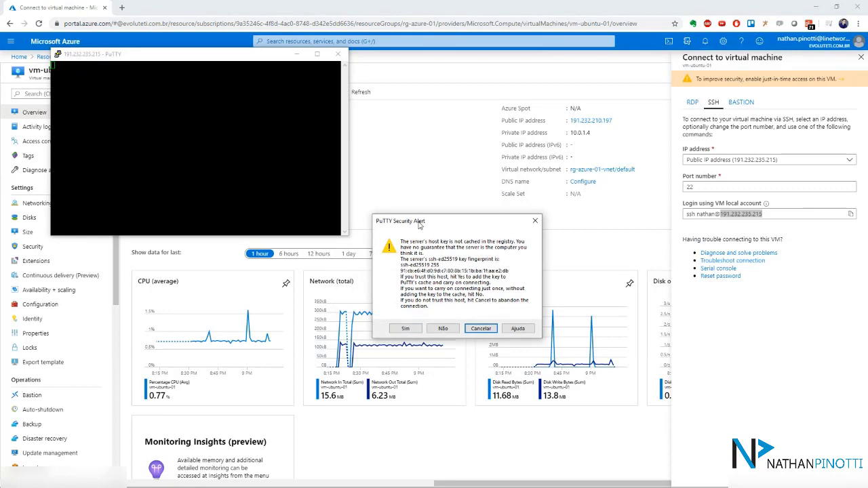
left_click(420, 332)
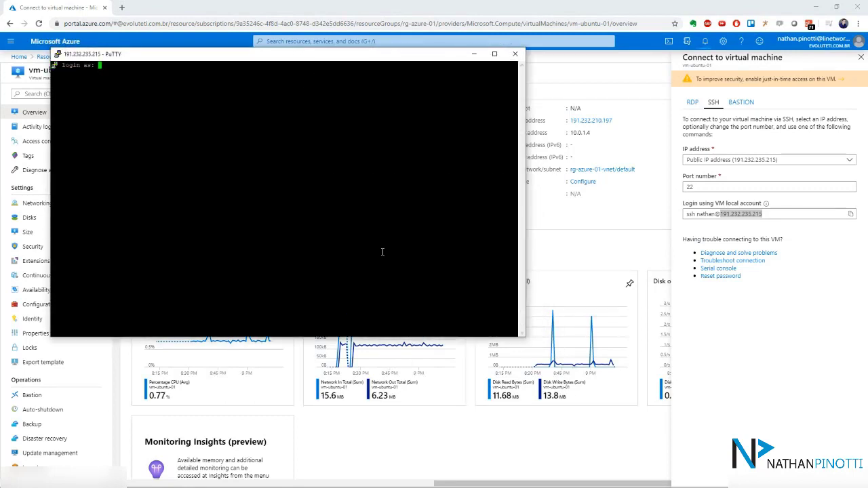
type("natha")
type("n")
key("Return")
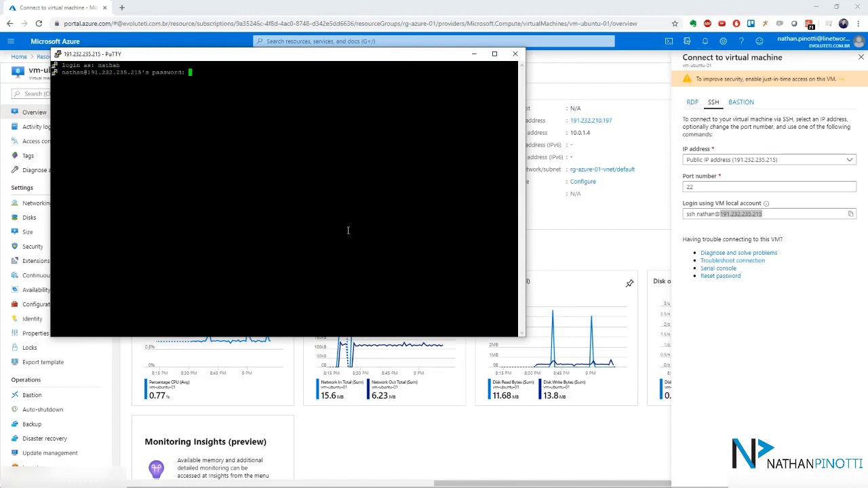
key("Return")
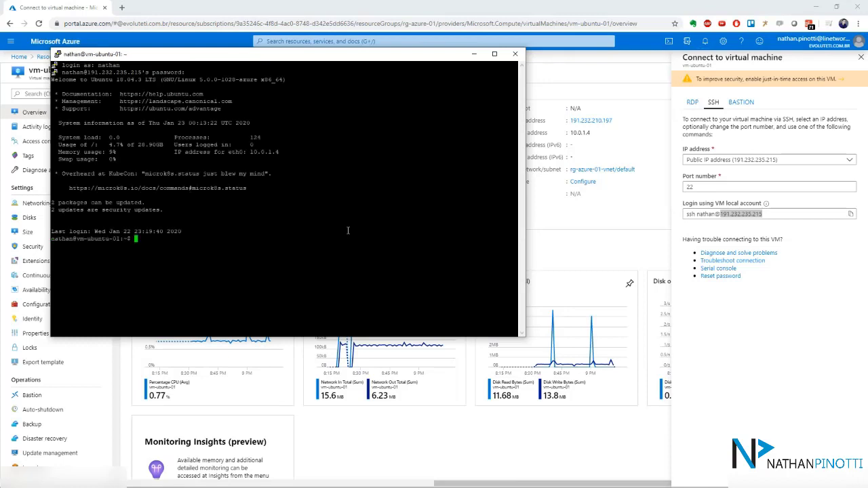
Step: Switch to a root shell with 'sudo su', clear the screen, and hide the PuTTY window
type("clear")
key("Return")
type("sudo su")
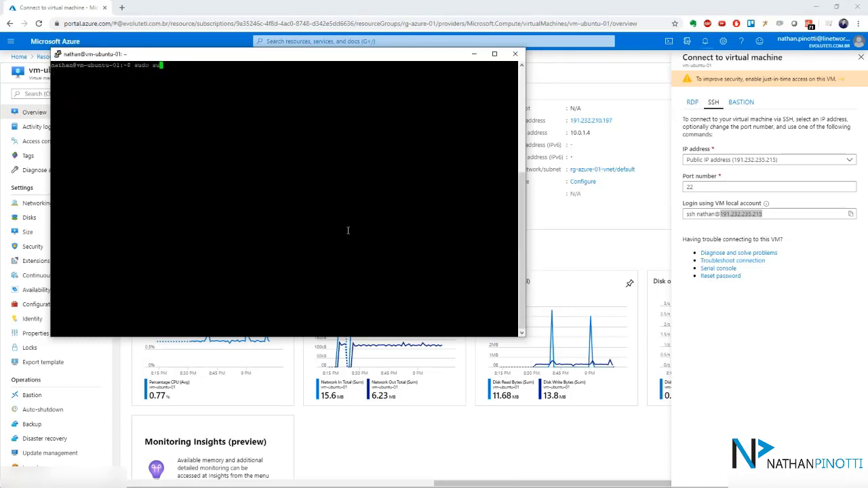
key("Return")
type("clear")
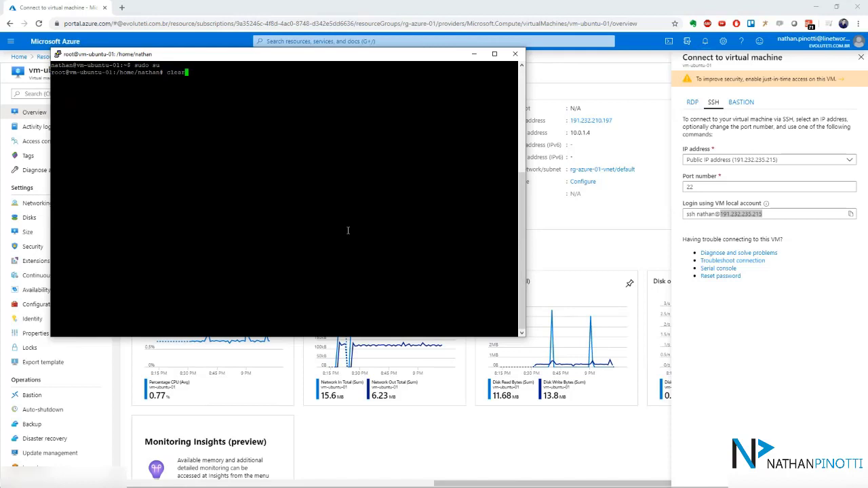
key("Return")
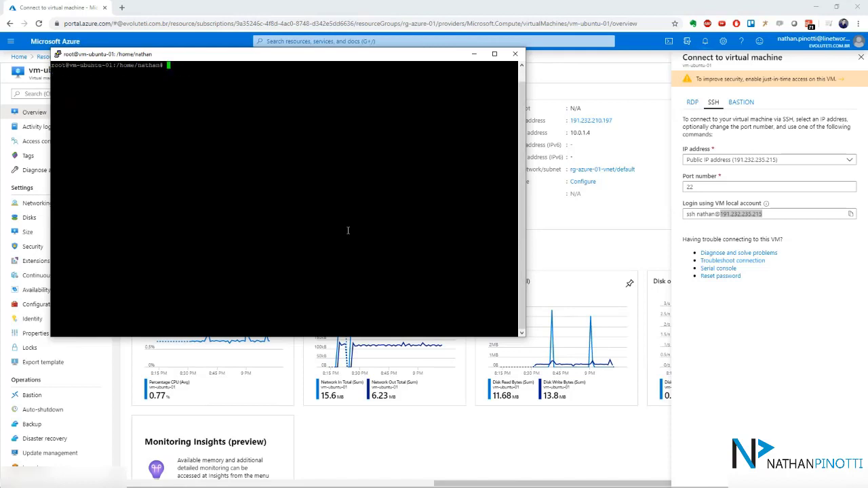
key("alt+Tab")
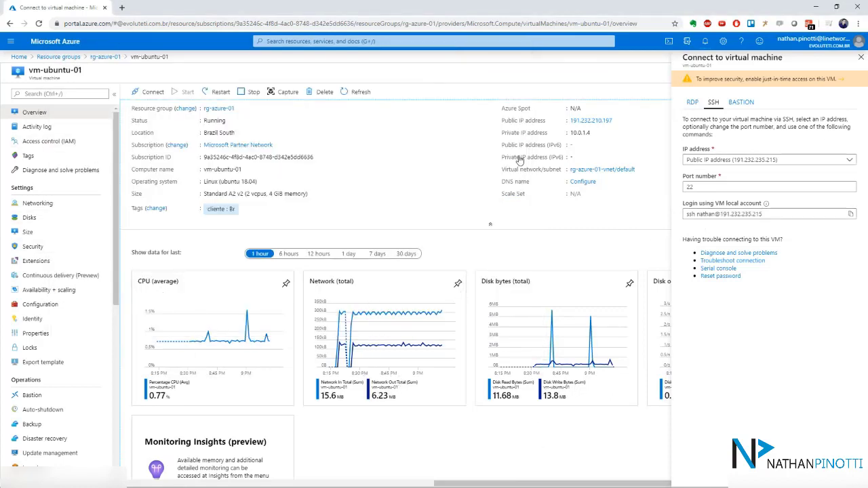
Step: Open Serial console from vm-ubuntu-01's Support + troubleshooting menu
scroll(68, 292, "down", 5)
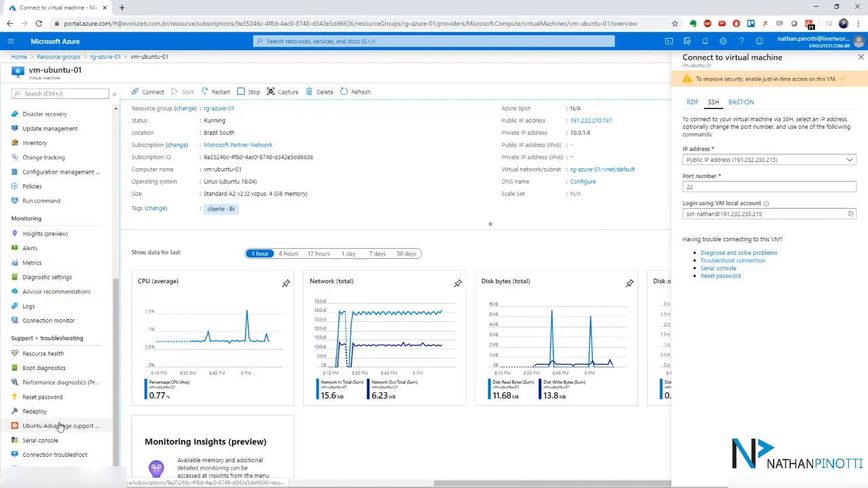
left_click(41, 441)
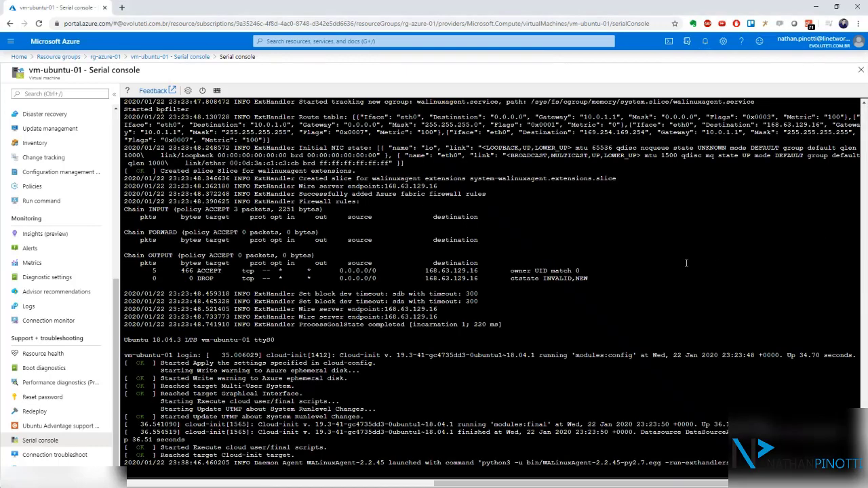
Step: Log in on the serial console with the VM's local username and password, then run clear
key("Return")
type("nathan")
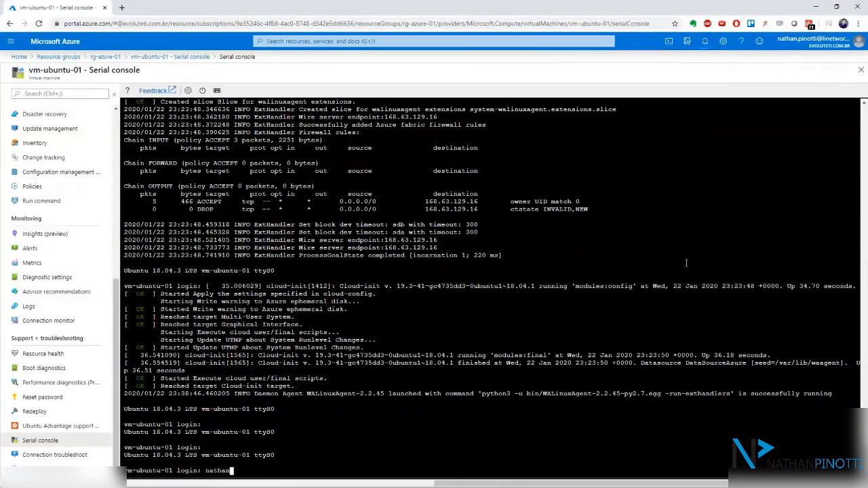
key("Return")
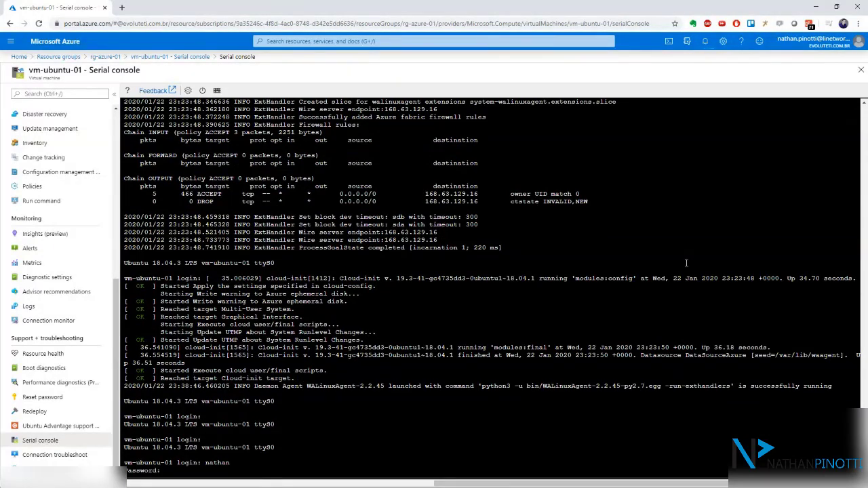
key("Return")
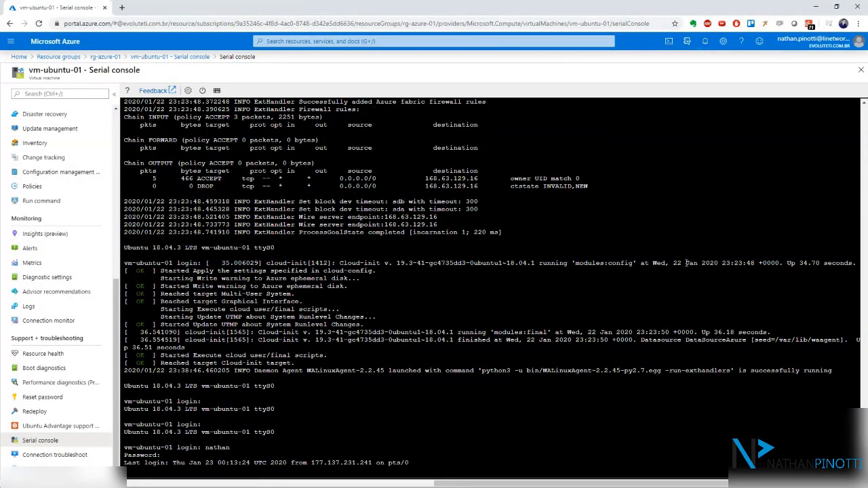
type("clear")
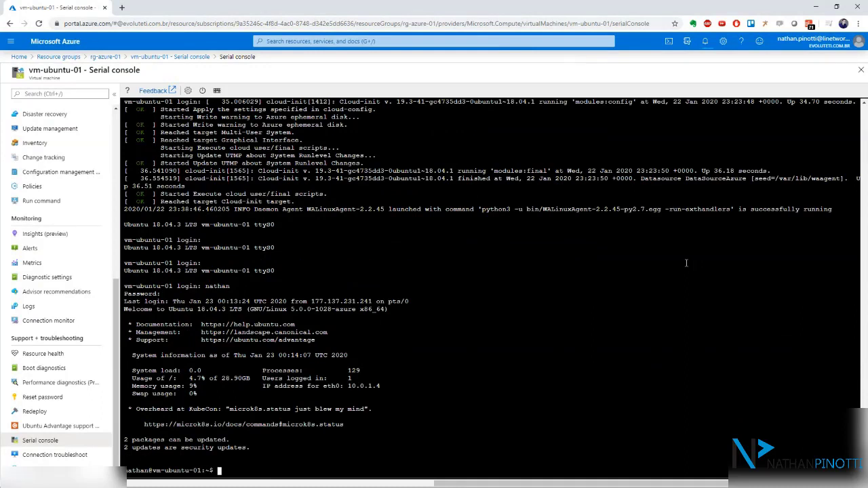
key("Return")
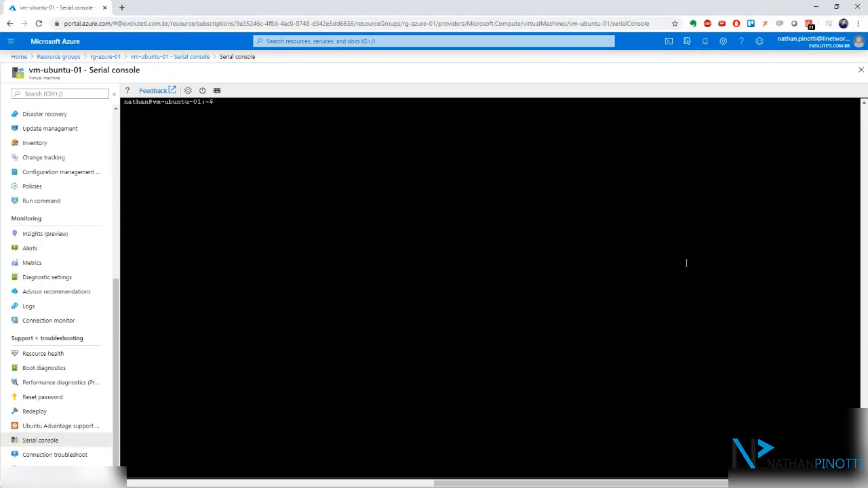
Step: Close the Serial console blade, reopen vm-ubuntu-01 from the resource group, and launch Cloud Shell
left_click(862, 70)
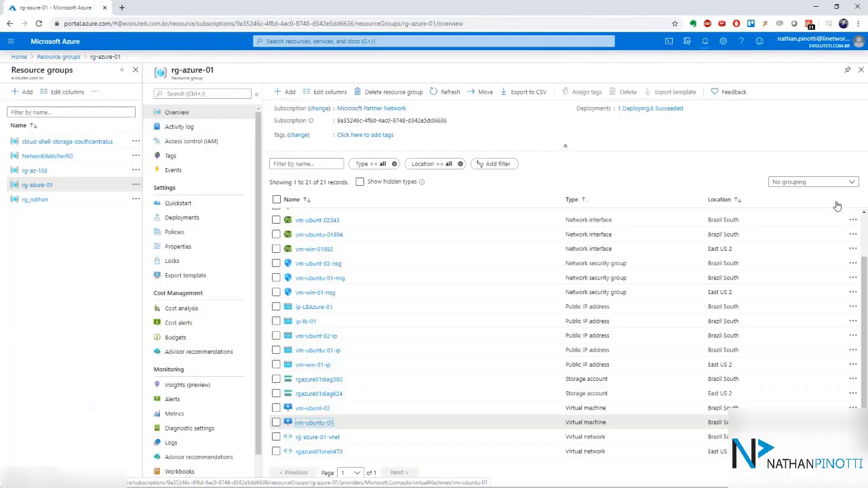
scroll(350, 300, "down", 3)
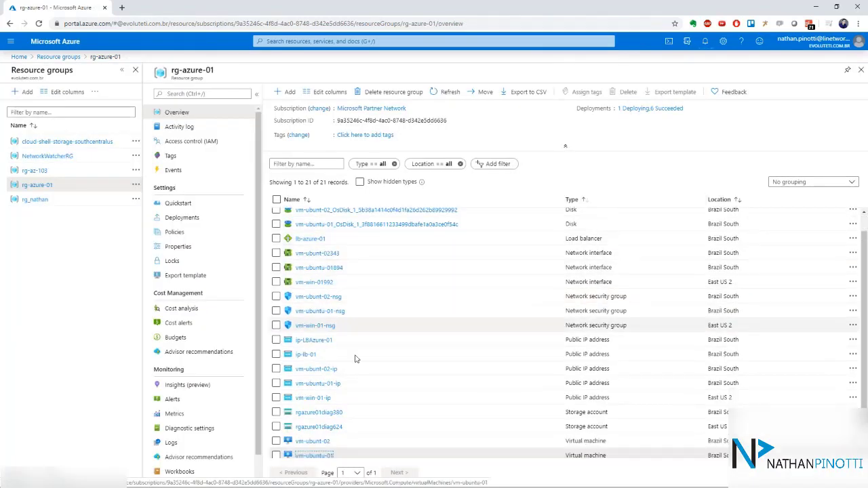
left_click(316, 429)
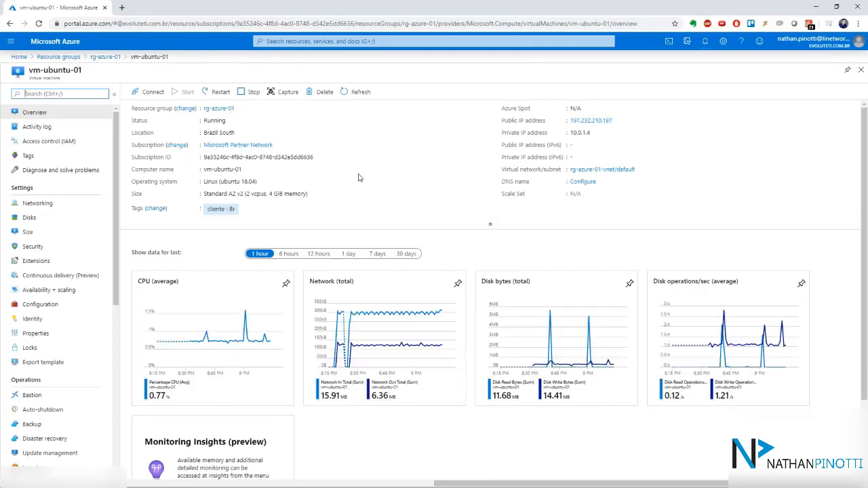
scroll(383, 174, "down", 2)
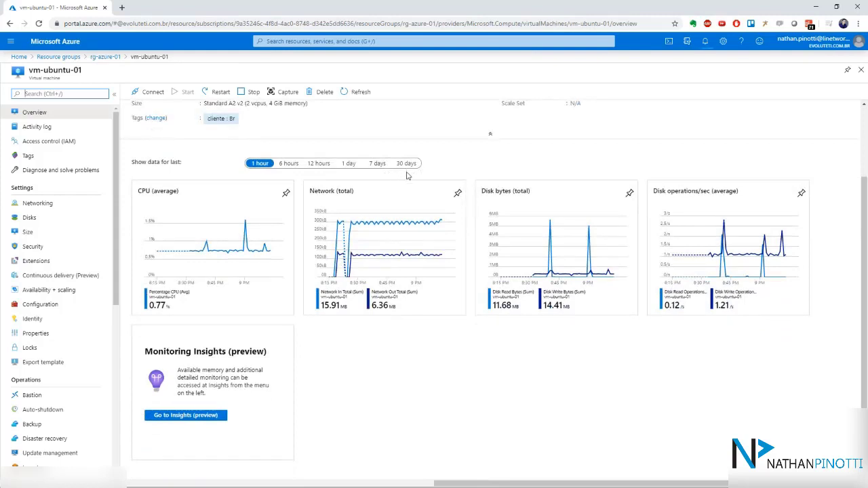
left_click(668, 41)
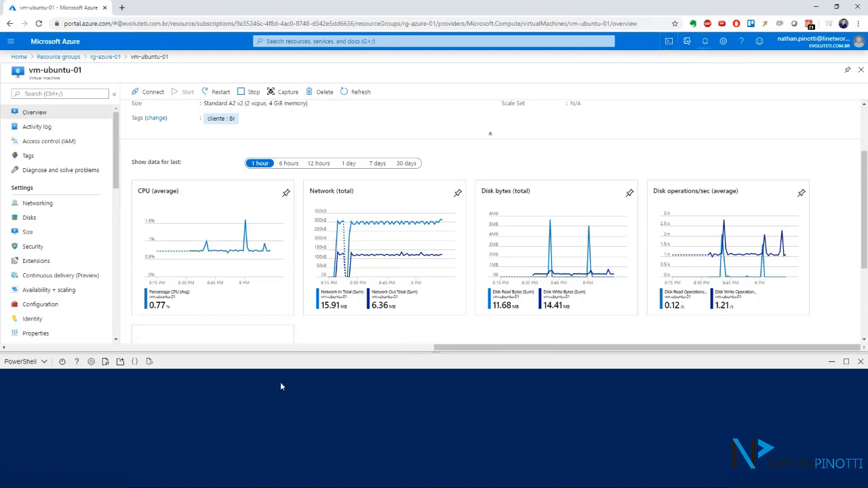
Step: Check the shell selector while keeping PowerShell, enlarge the Cloud Shell pane, then close it
left_click(35, 361)
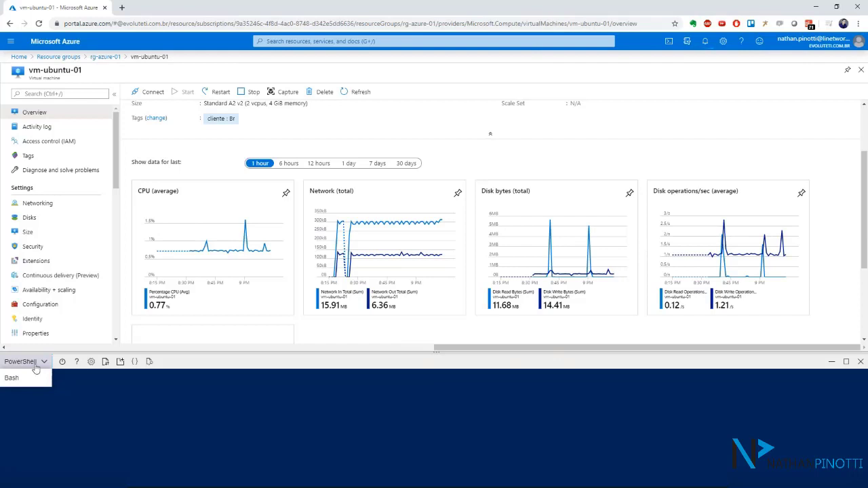
left_click(35, 364)
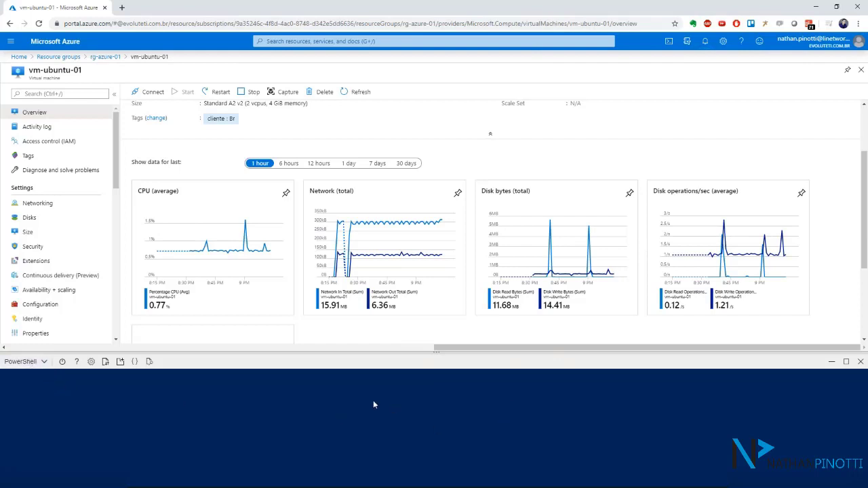
left_click_drag(427, 352, 435, 280)
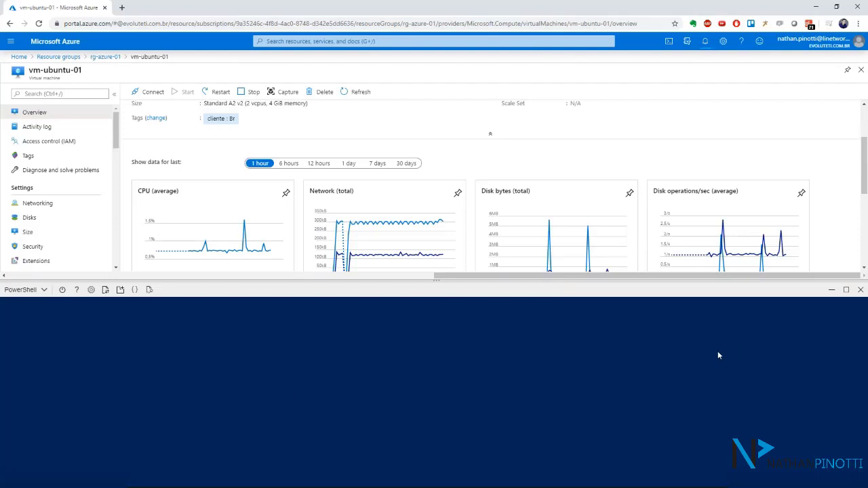
left_click(861, 290)
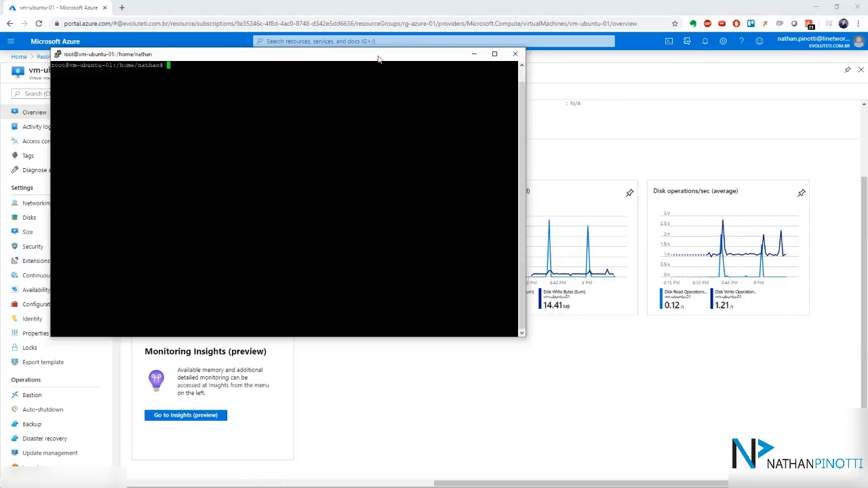
Step: Run 'service apache2 restart' in the PuTTY root shell, fixing the typo, then hide PuTTY
left_click_drag(368, 60, 548, 112)
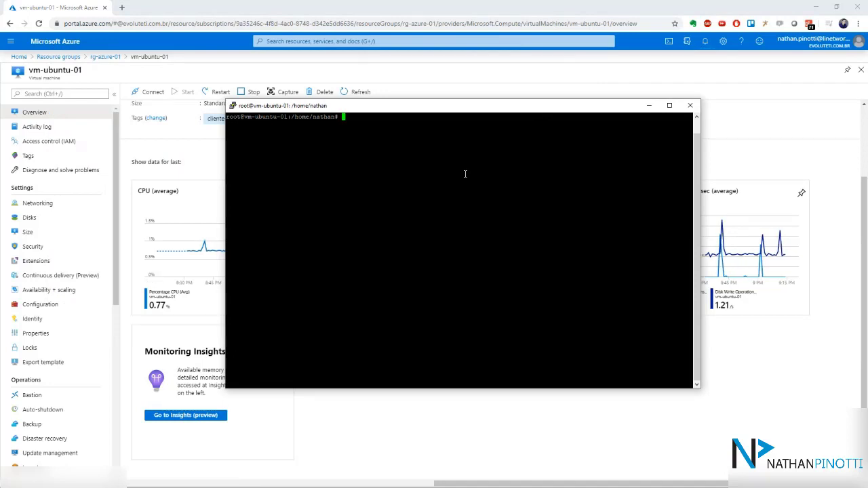
type("service apache2 resatrt")
key("Return")
key("Up")
key("BackSpace")
key("BackSpace")
key("BackSpace")
key("BackSpace")
key("BackSpace")
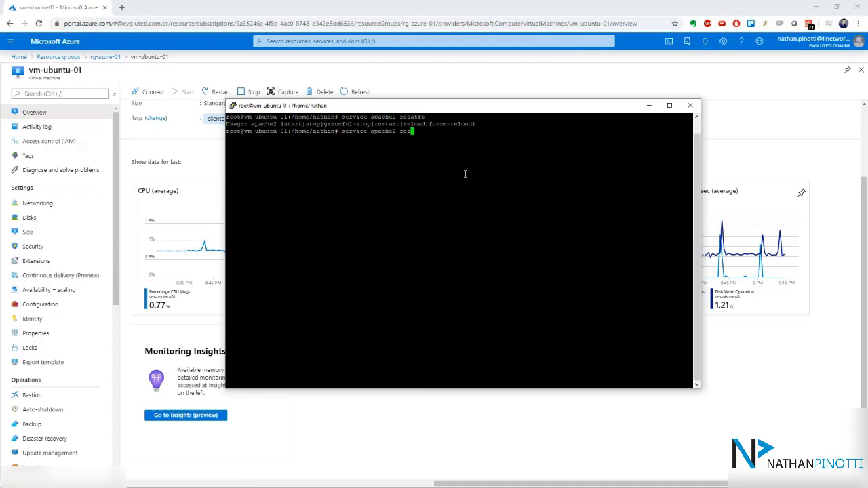
type("start")
key("Return")
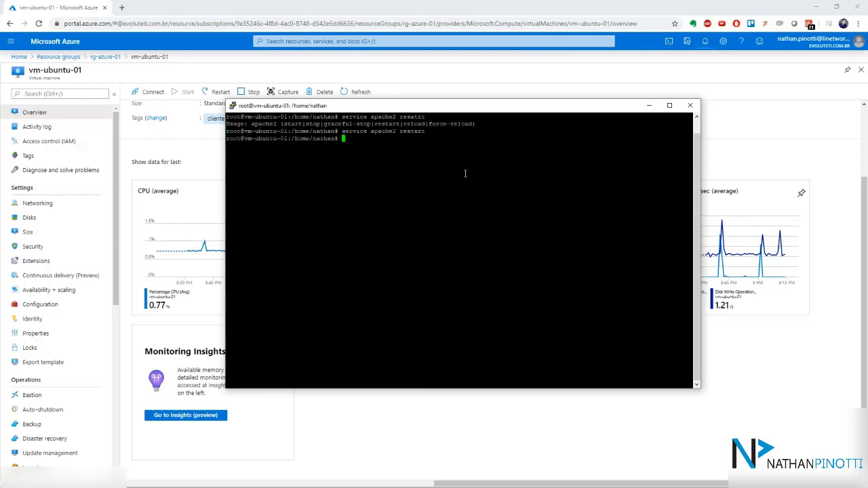
left_click(742, 346)
scroll(678, 271, "up", 3)
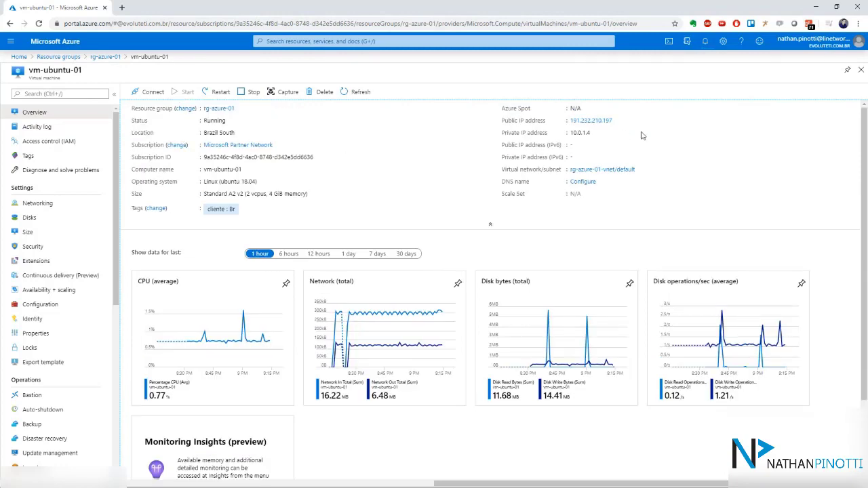
left_click(617, 120)
key("ctrl+t")
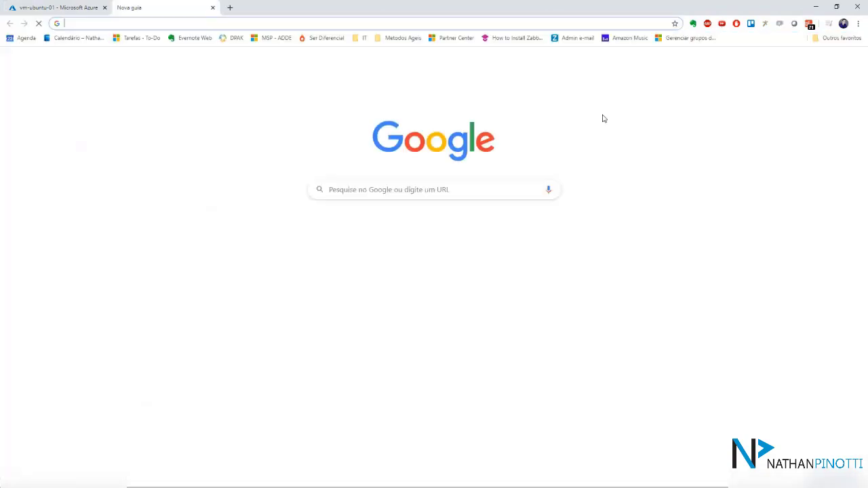
type("http://")
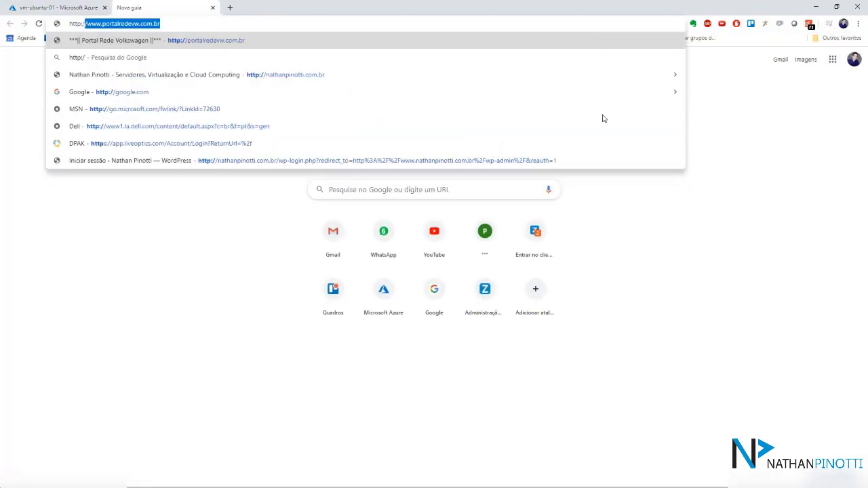
key("ctrl+v")
key("Return")
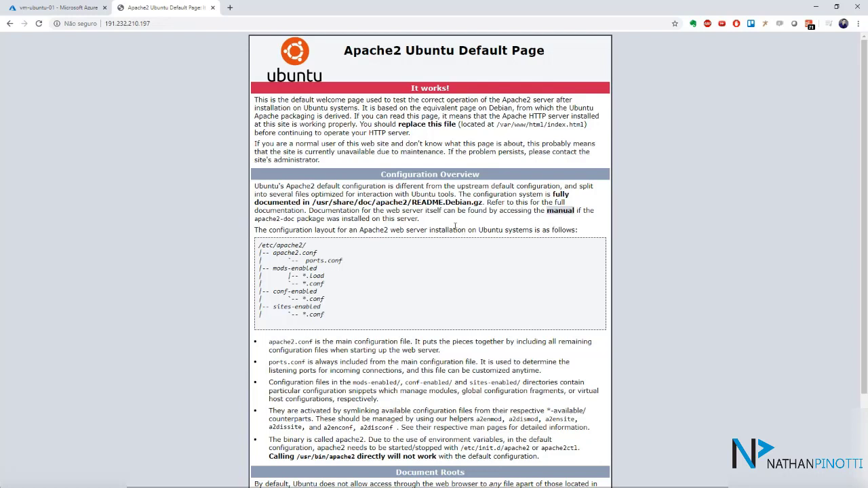
Step: Load 191.232.210.197/pagina.php and highlight its 'ESSA E A PAGINA UM' text
left_click(240, 30)
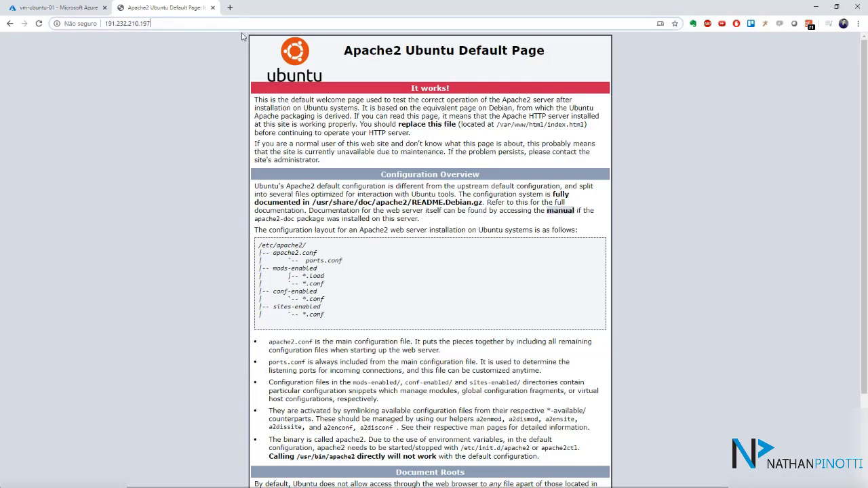
type("/pagina.php")
key("Return")
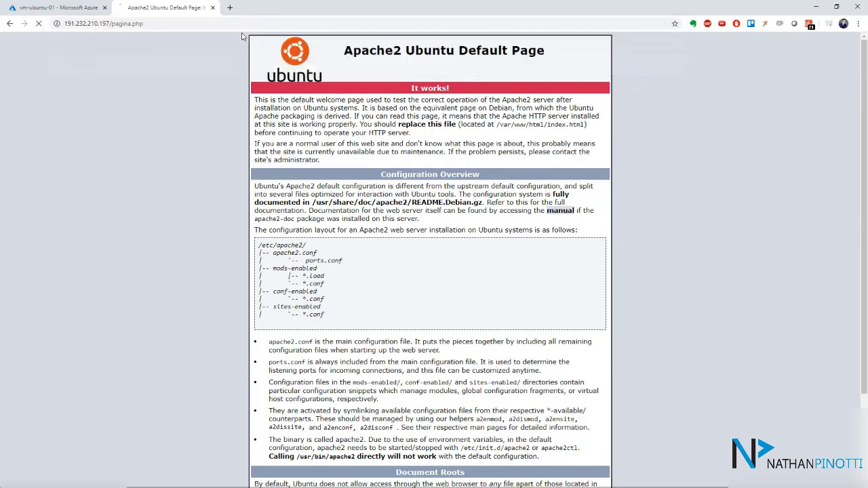
left_click_drag(221, 40, 10, 56)
left_click(372, 155)
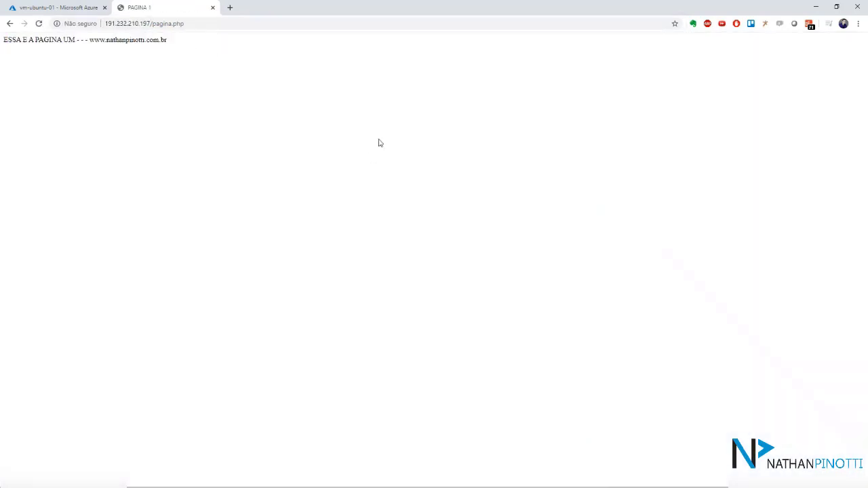
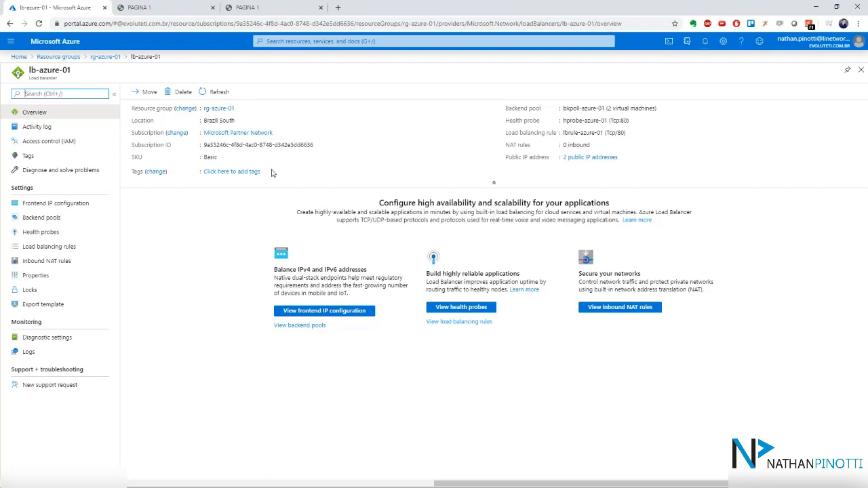
Step: Review lb-azure-01's frontend IPs and bkpoll-azure-01's VMs, ending on the hprobe-azure-01 health probe list
left_click(97, 208)
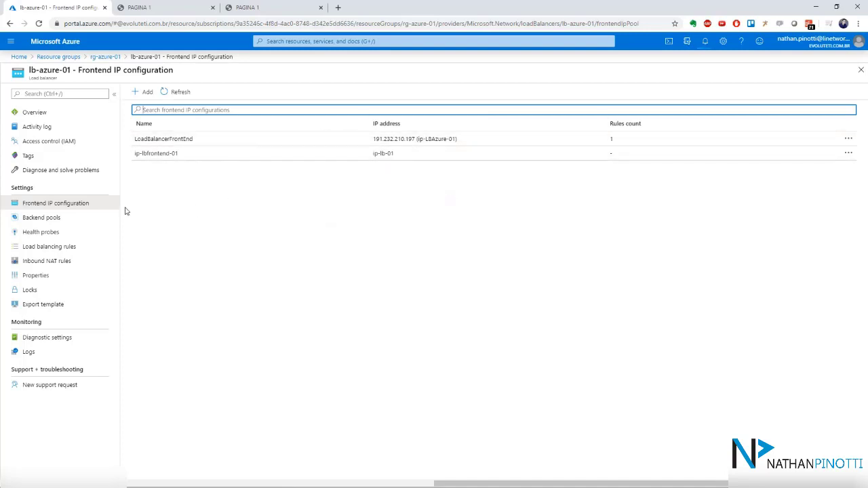
left_click(91, 221)
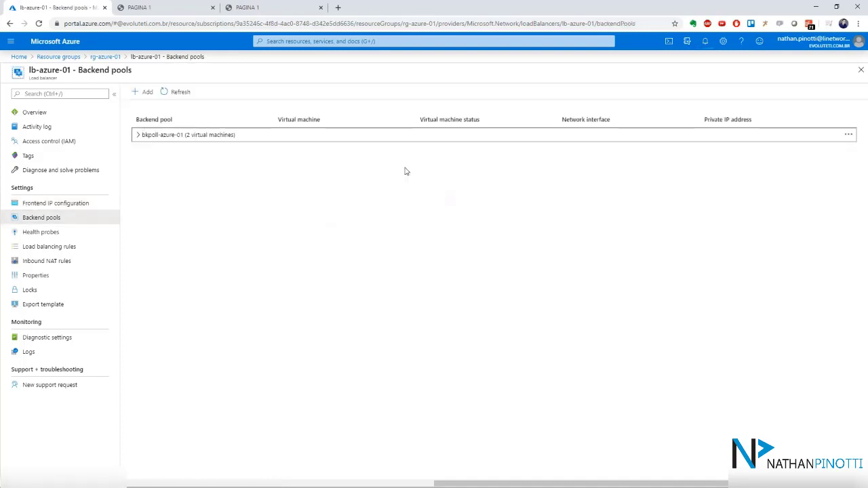
left_click(138, 135)
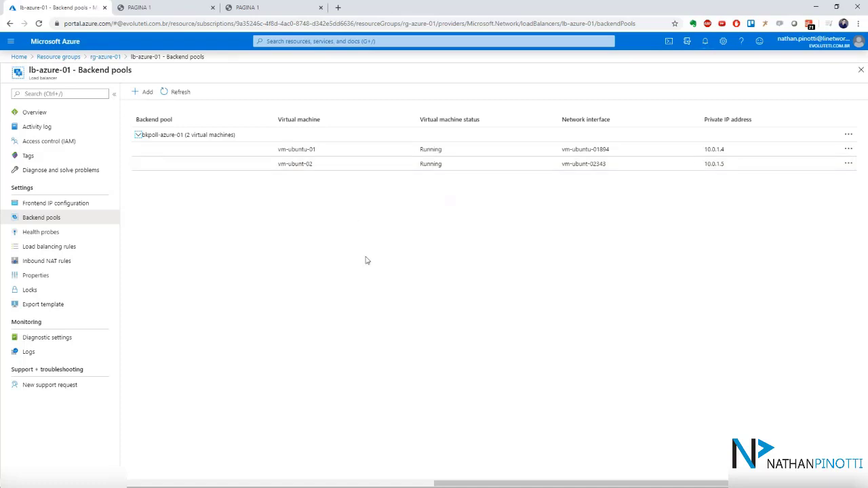
left_click(40, 233)
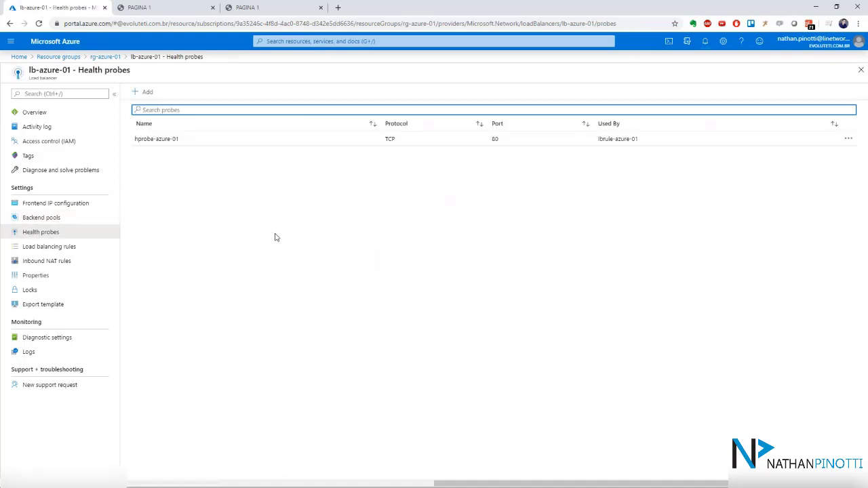
Step: Inspect the hprobe-azure-01 settings, leaving its protocol as TCP
left_click(179, 139)
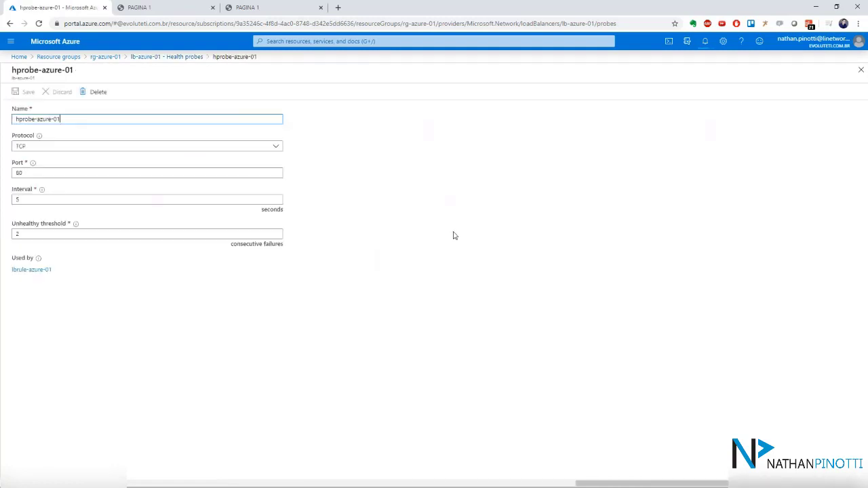
left_click(96, 147)
left_click(319, 145)
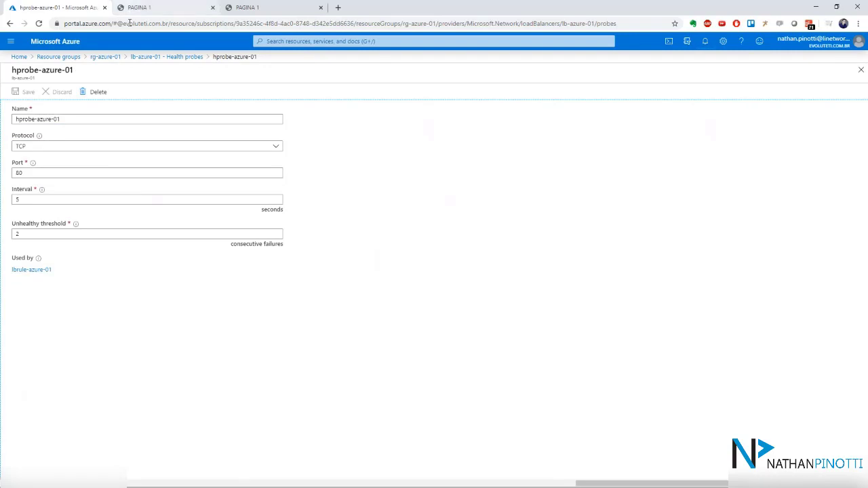
left_click(171, 58)
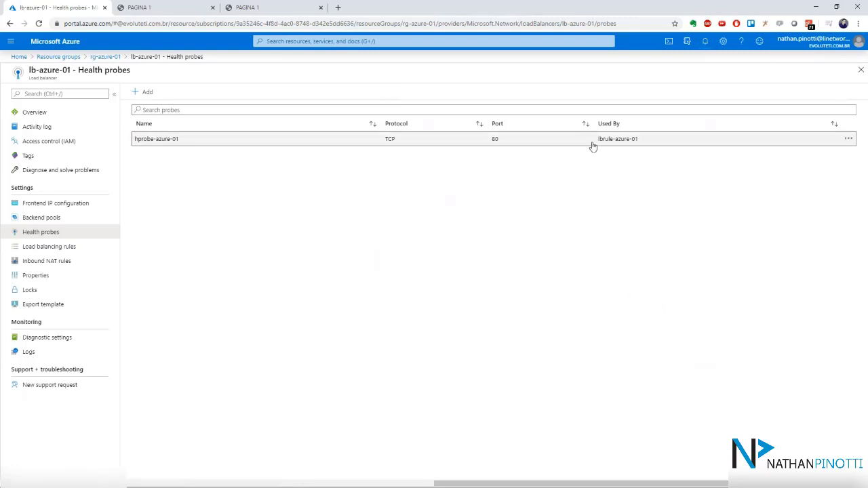
Step: Recheck bkpoll-azure-01's two running VMs and view the lbrule-azure-01 load balancing rule
left_click(91, 218)
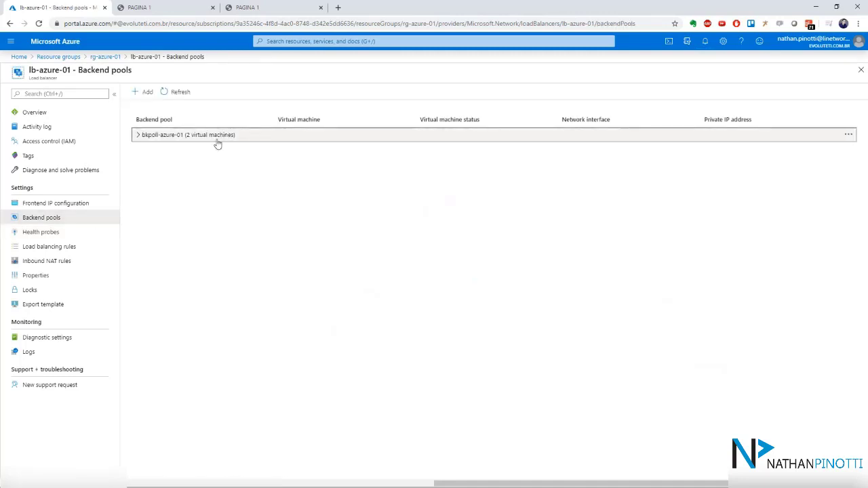
left_click(139, 136)
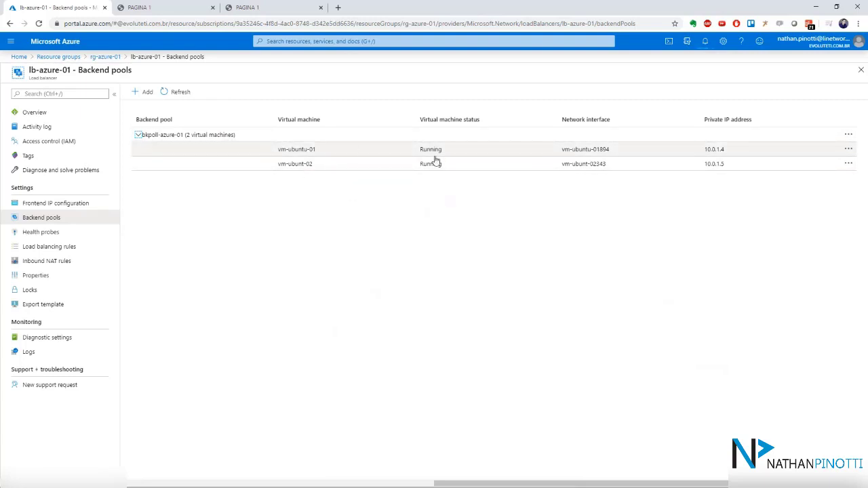
left_click(78, 247)
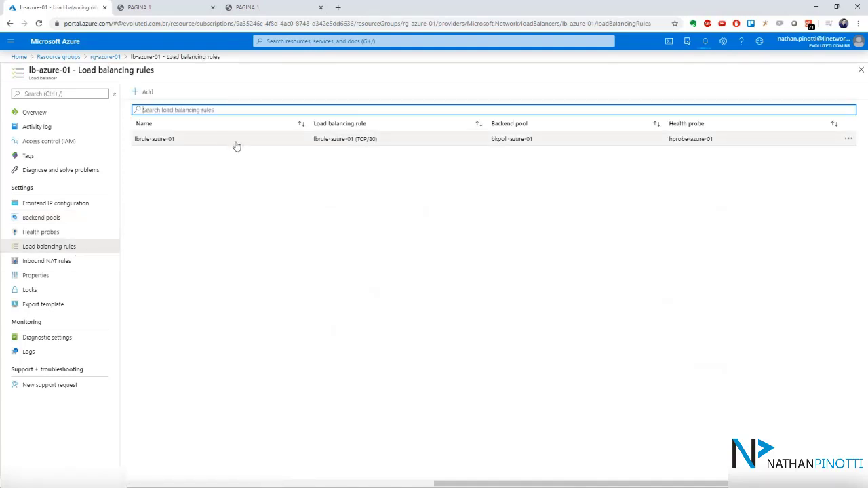
Step: Check lbrule-azure-01's frontend IP and session persistence options unchanged, then return to the overview
left_click(236, 144)
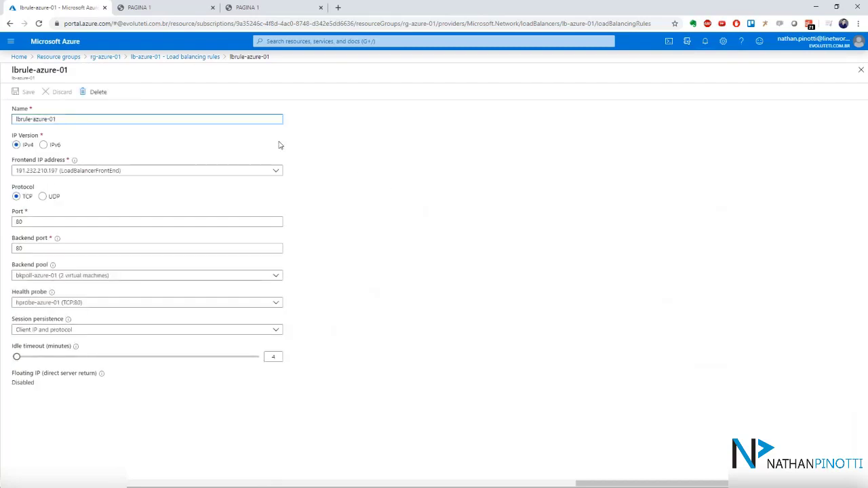
left_click(276, 171)
left_click(275, 180)
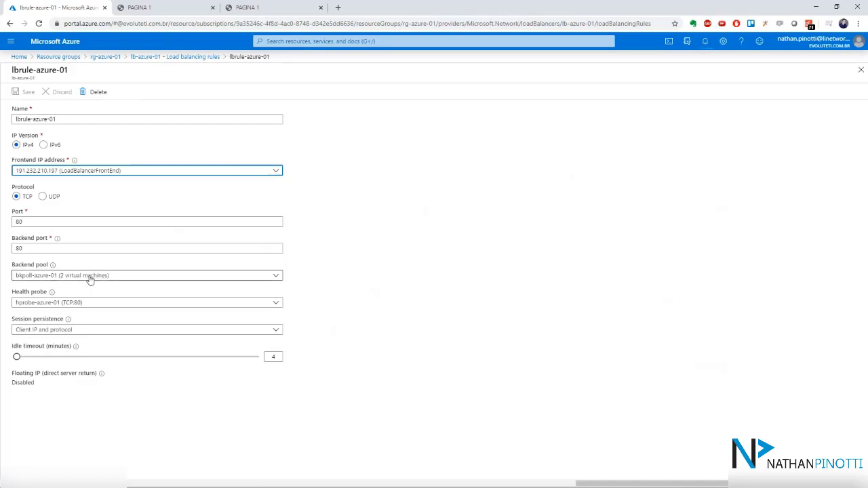
left_click(276, 332)
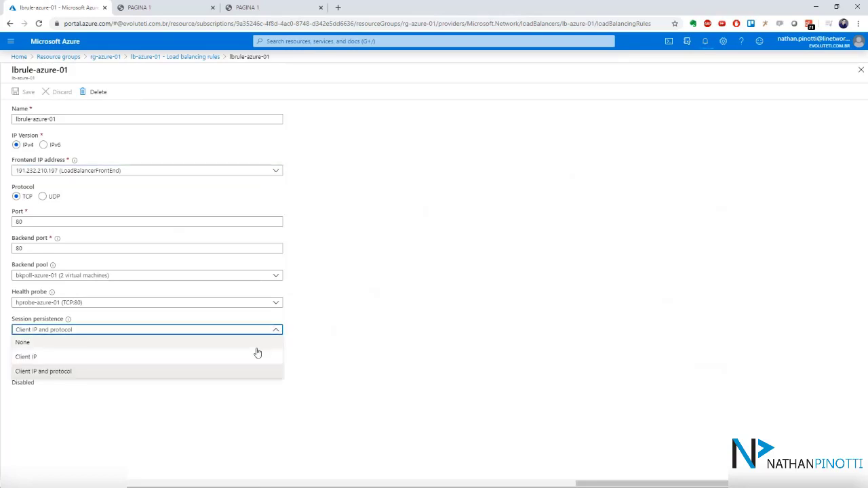
left_click(323, 309)
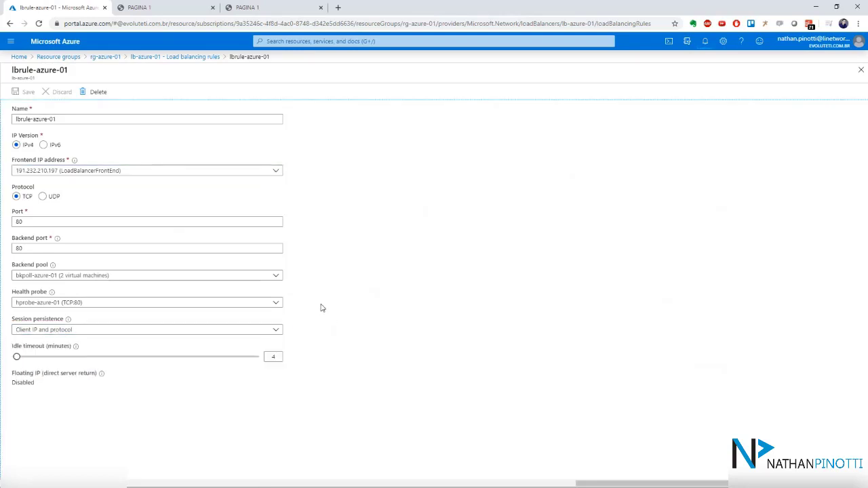
left_click(163, 58)
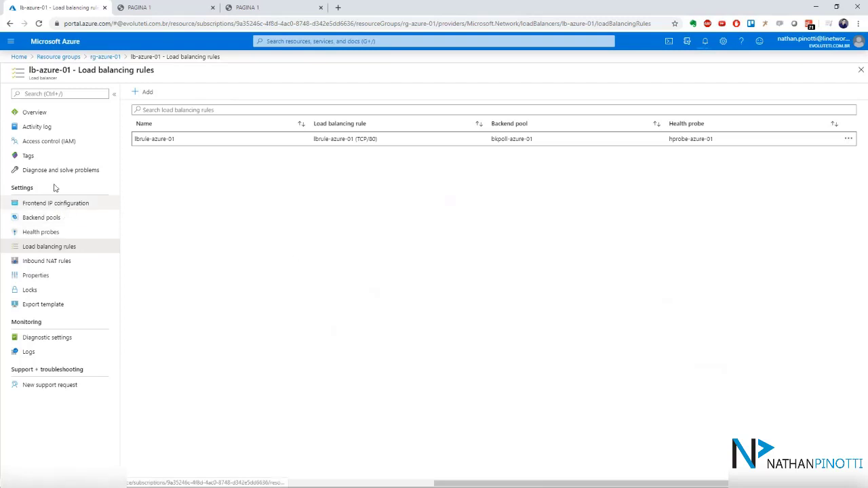
left_click(27, 112)
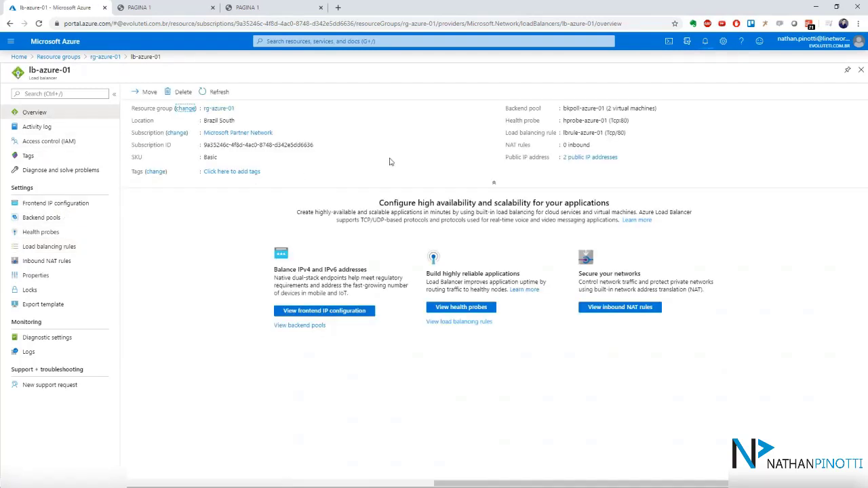
Step: Show the frontend IP configuration and select the LoadBalancerFrontEnd address 191.232.210.197
left_click(44, 204)
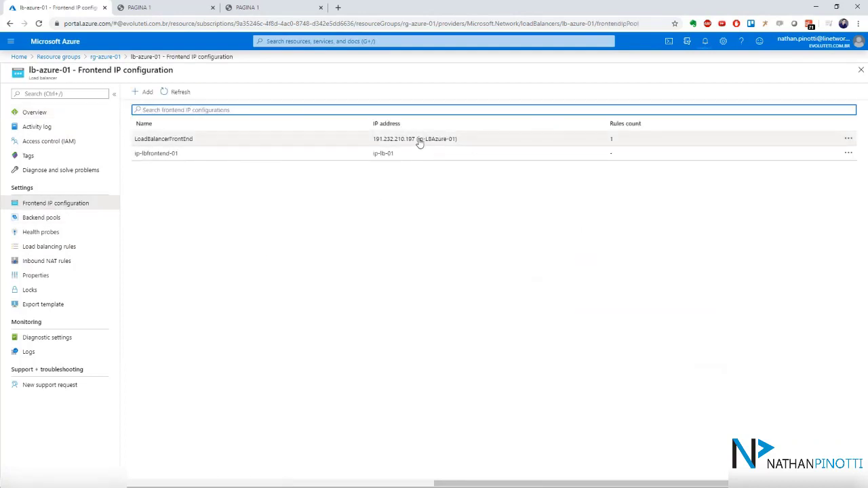
left_click_drag(416, 140, 374, 140)
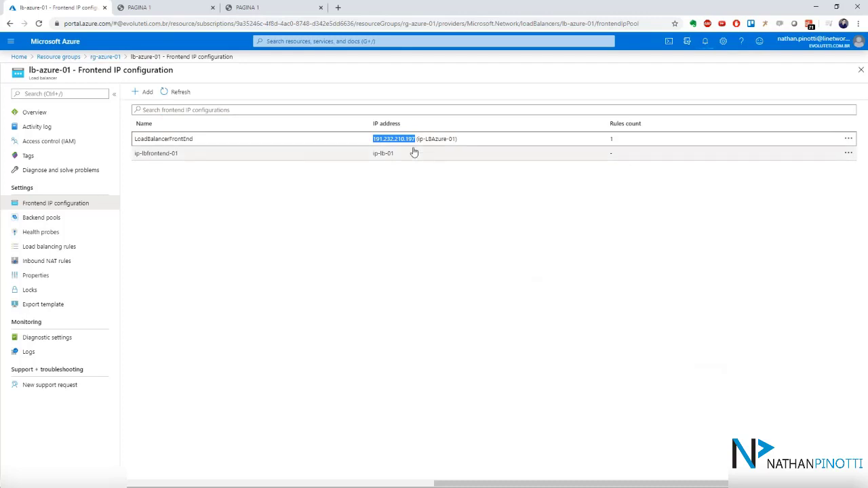
mouse_move(310, 4)
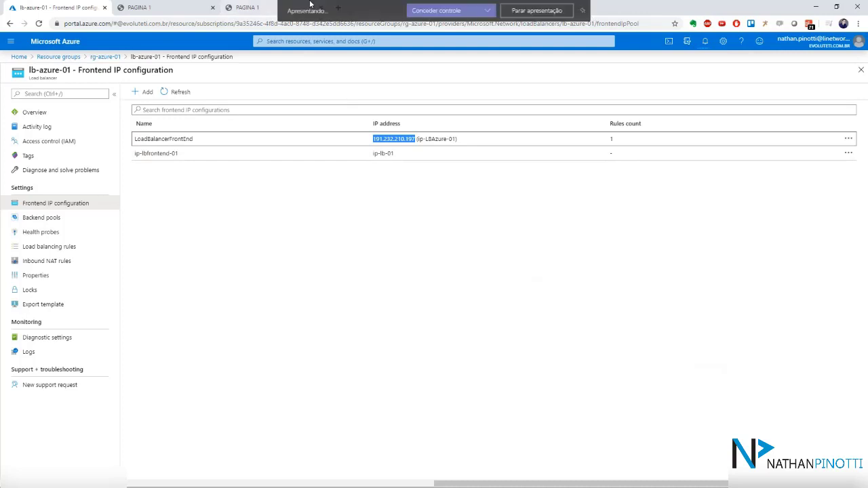
left_click(479, 232)
Step: Load 191.232.210.197/pagina.php showing ESSA E A PAGINA UM, close the duplicate tab, and switch to PuTTY
left_click(251, 11)
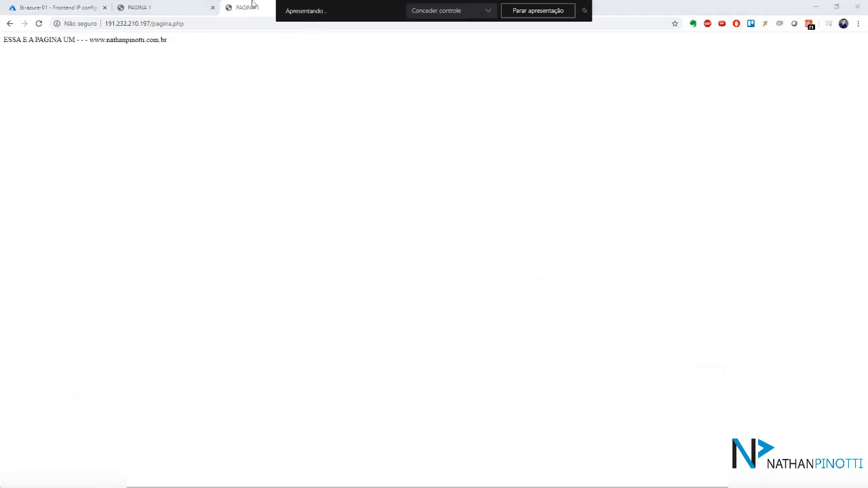
left_click(193, 8)
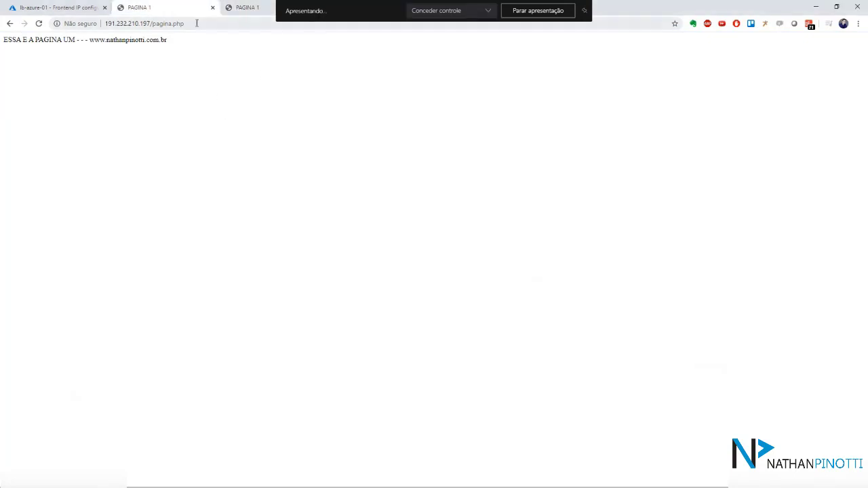
left_click(197, 23)
type("191.232.210.197:/pag")
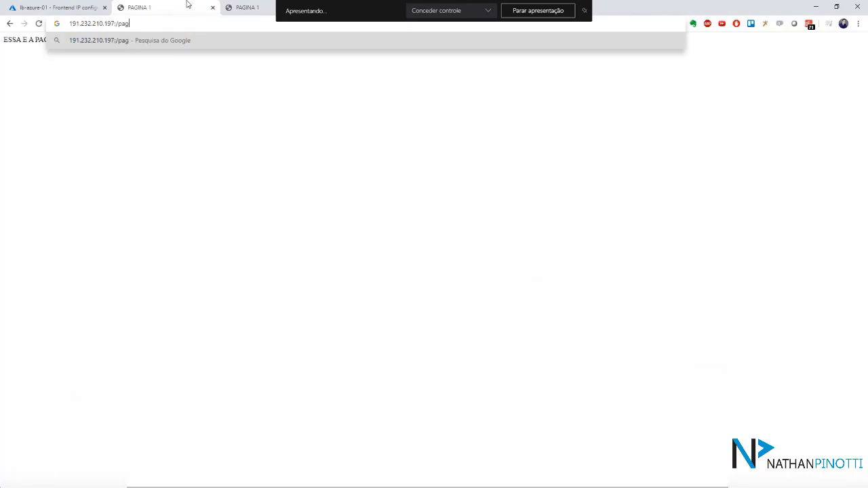
key("BackSpace")
key("BackSpace")
key("BackSpace")
key("BackSpace")
key("BackSpace")
type("/pagin")
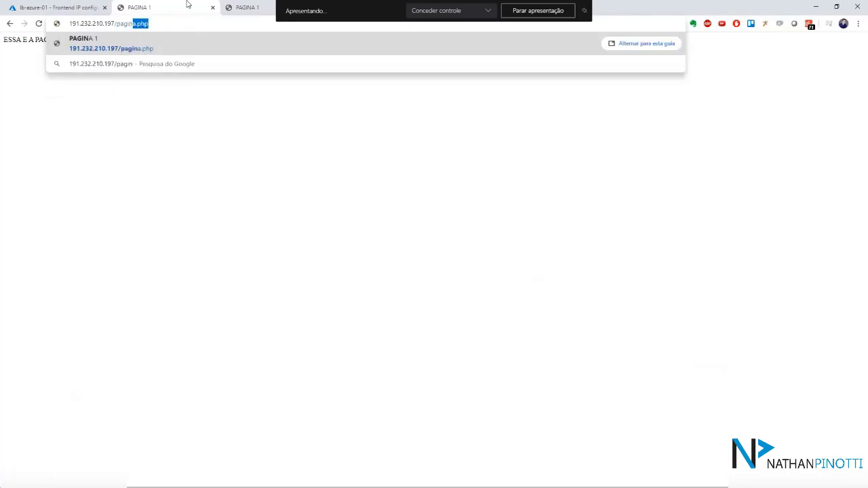
key("Return")
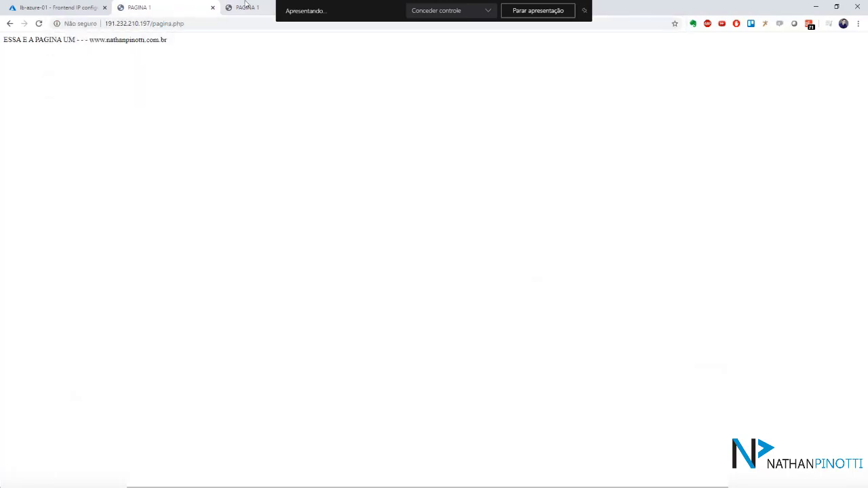
left_click(321, 6)
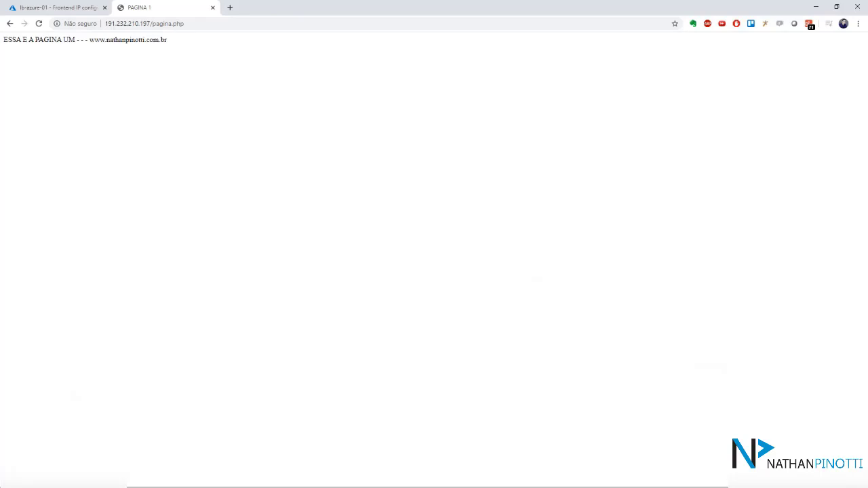
key("alt+Tab")
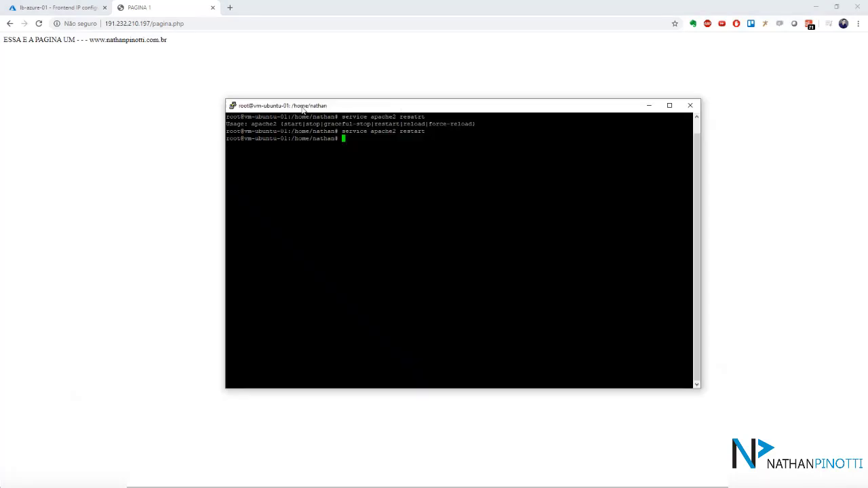
Step: Edit /var/www/html/pagina.php in nano, moving to the end of its <p> line
type("nano /var/www/html/pagina.php")
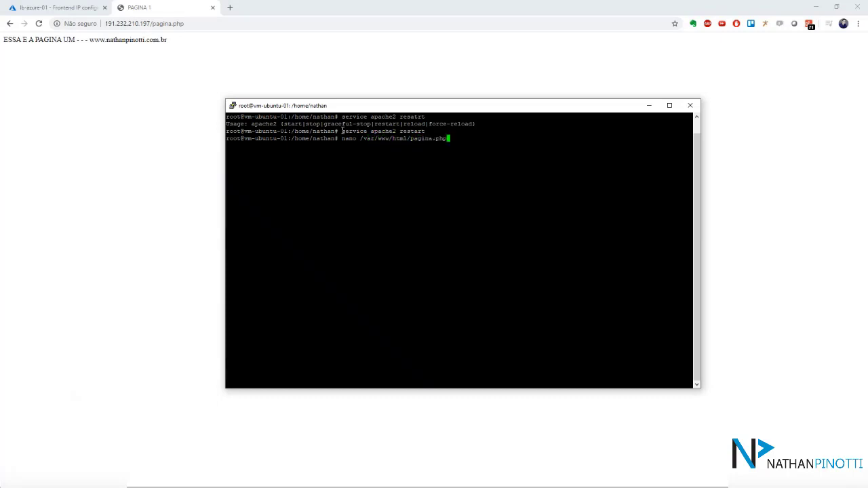
key("Return")
key("Down")
key("Down")
key("Down")
key("Down")
key("Down")
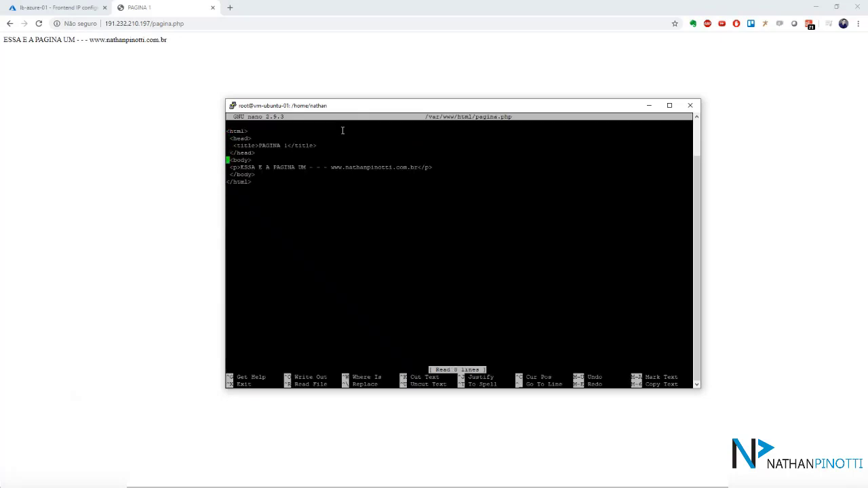
key("End")
left_click(86, 12)
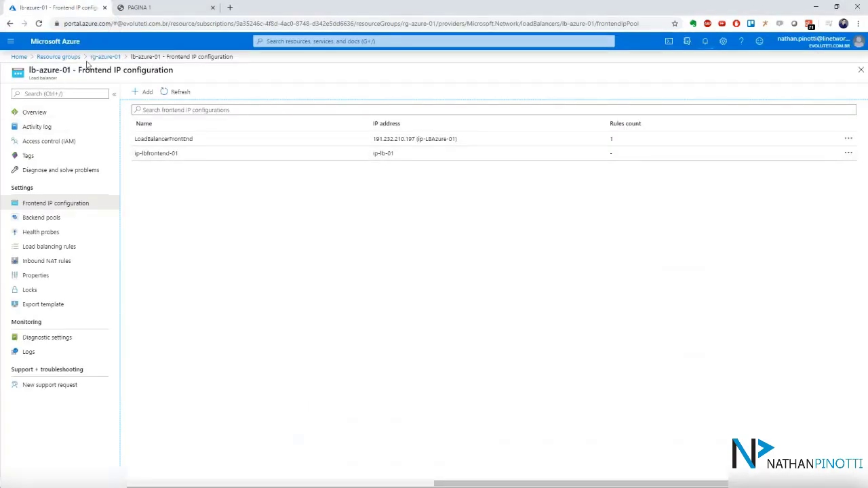
Step: Go from the rg-azure-01 resource group to the vm-ubunt-02 virtual machine overview
left_click(102, 59)
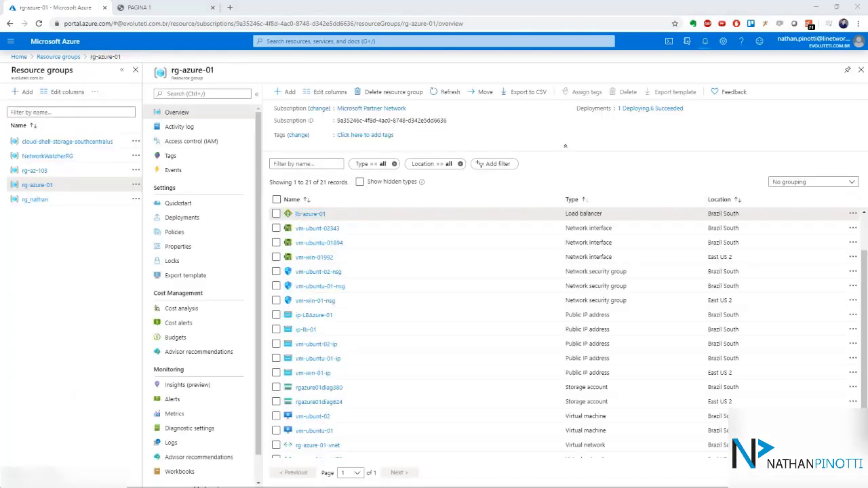
left_click(327, 419)
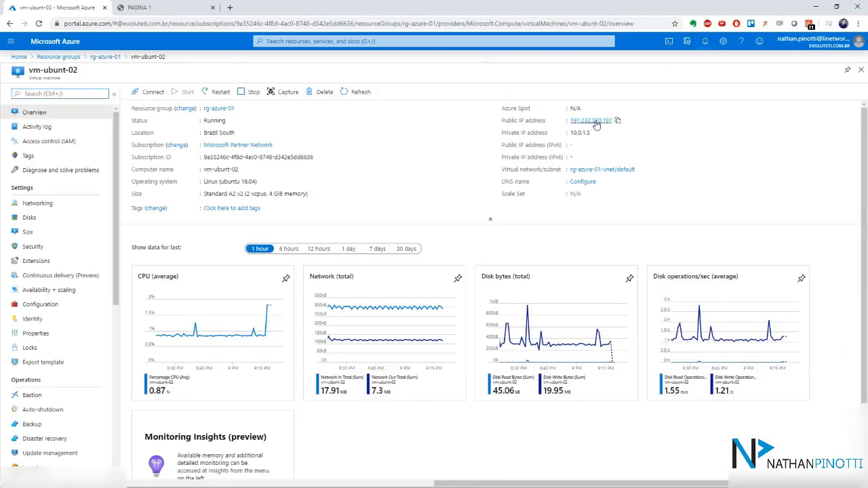
Step: Copy vm-ubunt-02's public IP, close the PAGINA 1 tab, and return to rg-azure-01
left_click(617, 120)
left_click(180, 12)
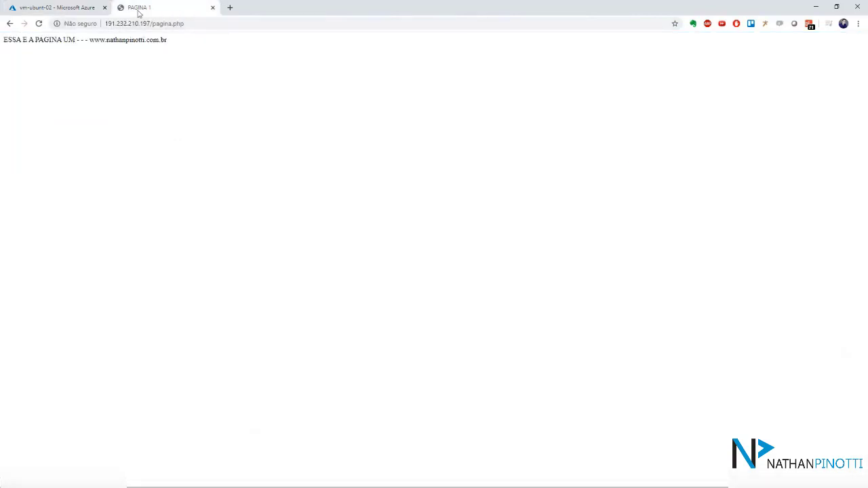
left_click(212, 9)
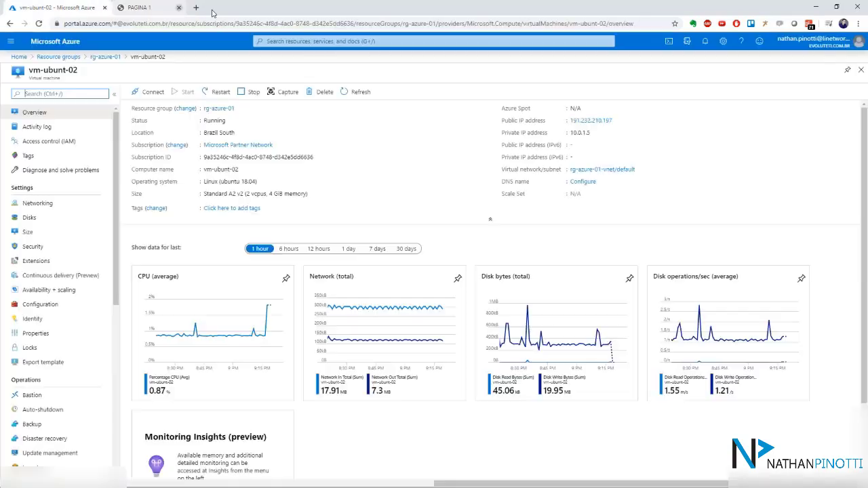
left_click(105, 57)
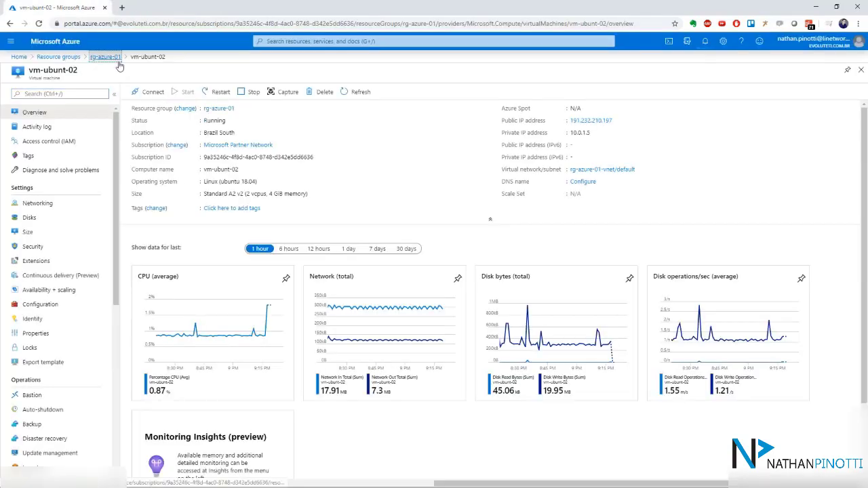
Step: Stop the vm-ubuntu-01 virtual machine and confirm with OK
left_click(320, 432)
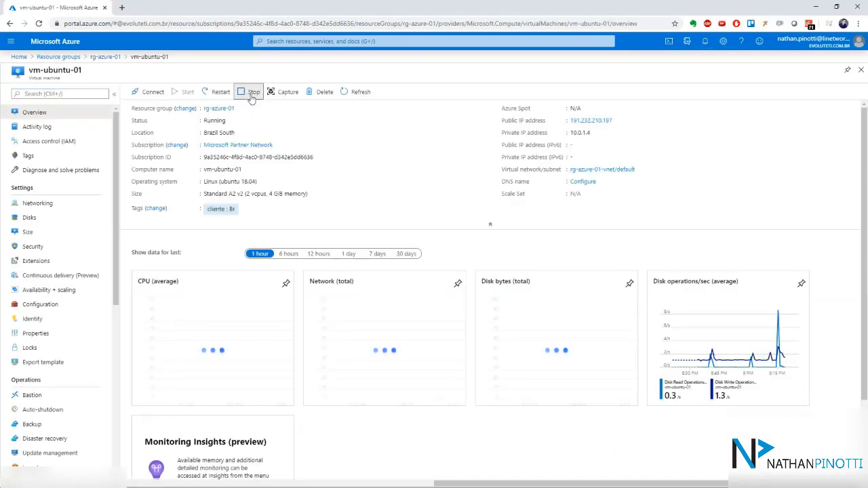
left_click(252, 92)
left_click(149, 210)
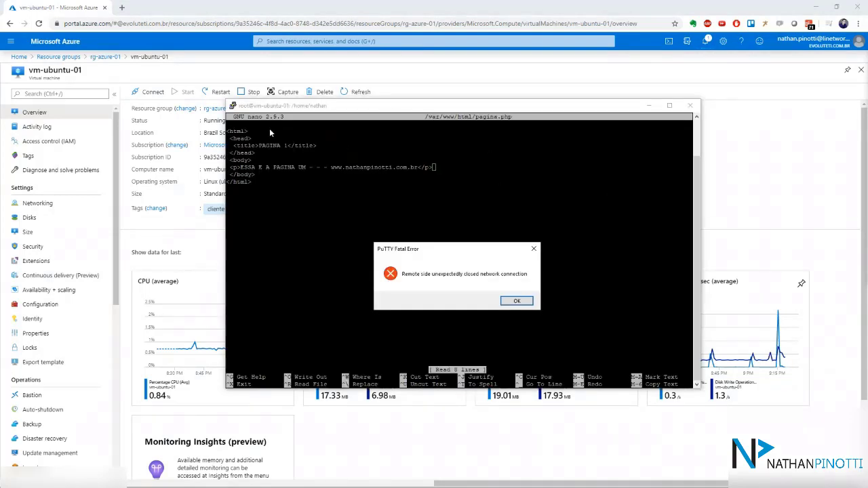
Step: Dismiss the PuTTY fatal error, close the terminal, and verify the VM status reads Deallocating
left_click(517, 300)
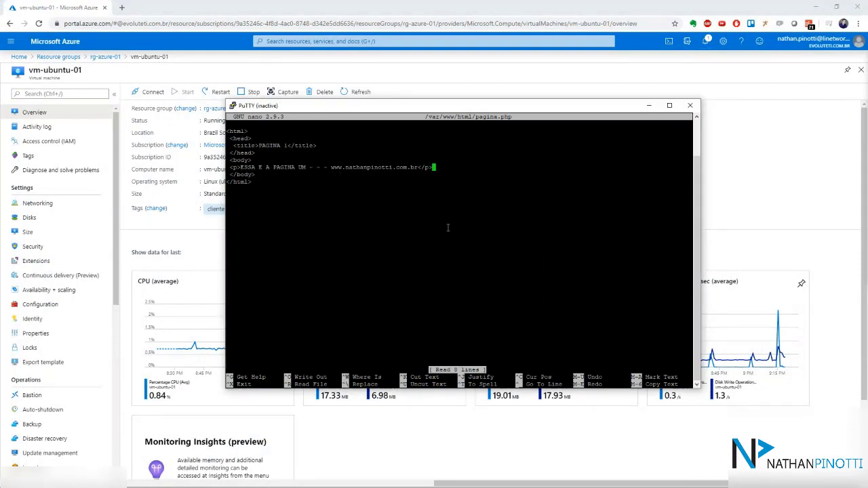
left_click(684, 107)
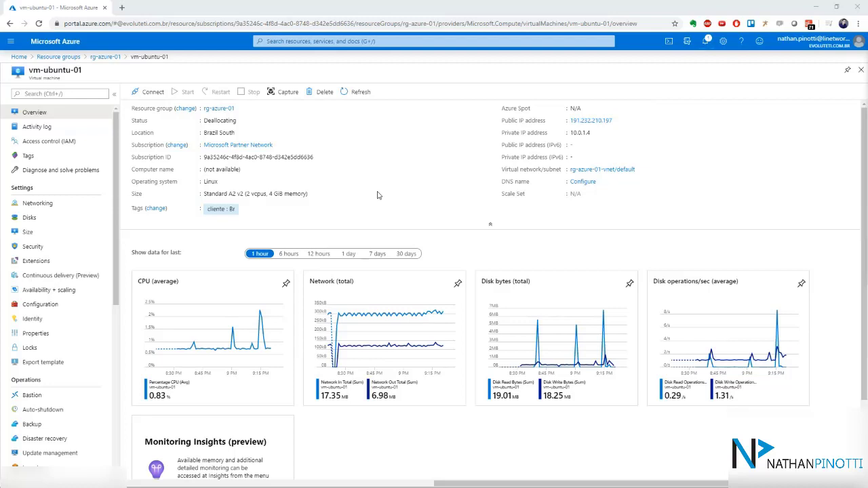
left_click(226, 123)
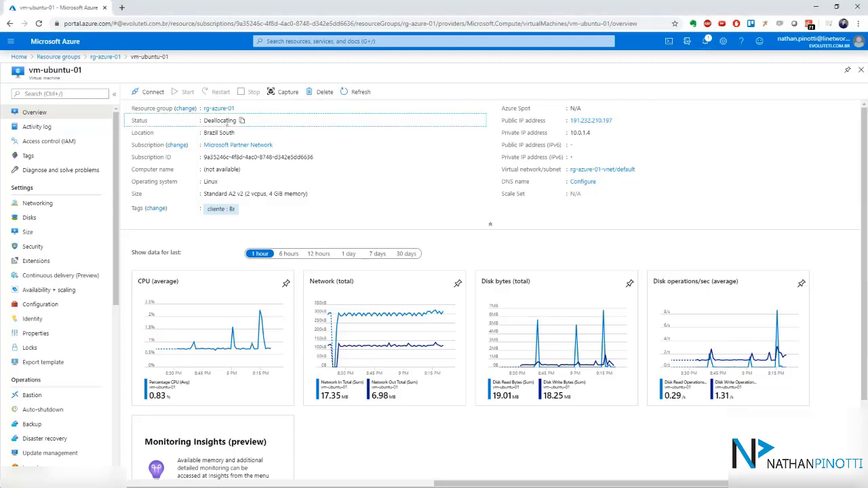
double_click(227, 121)
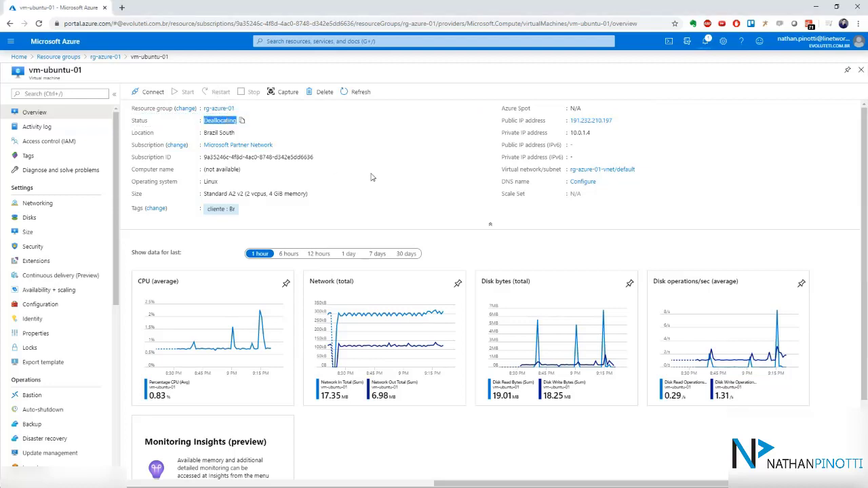
left_click(490, 224)
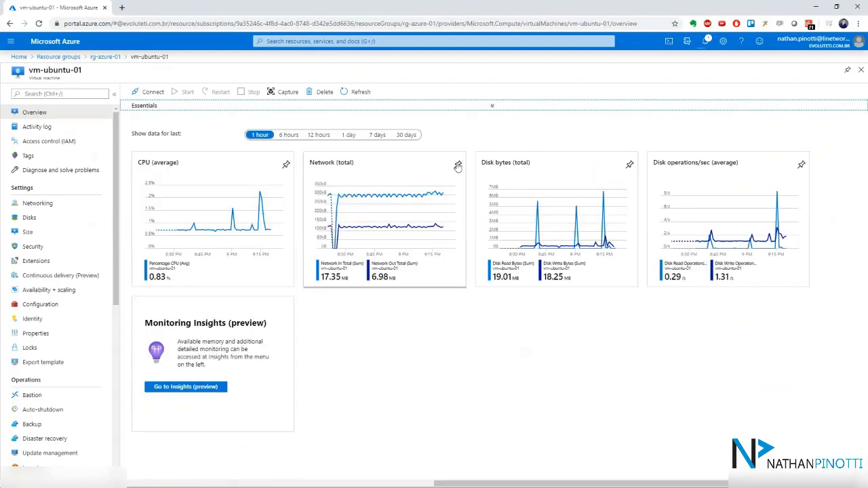
left_click(496, 107)
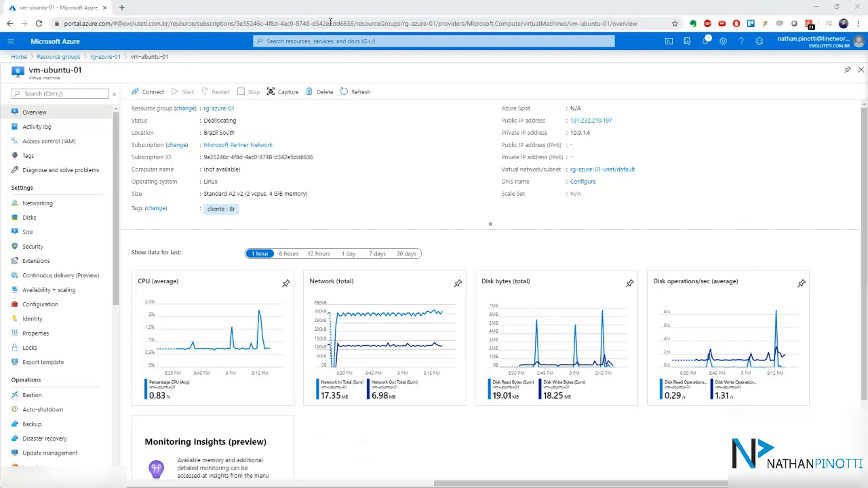
Step: Load 191.232.210.197/pagina.php in a new tab and confirm it shows ESSA E A PAGINA 2
left_click(122, 8)
key("ctrl+v")
key("Return")
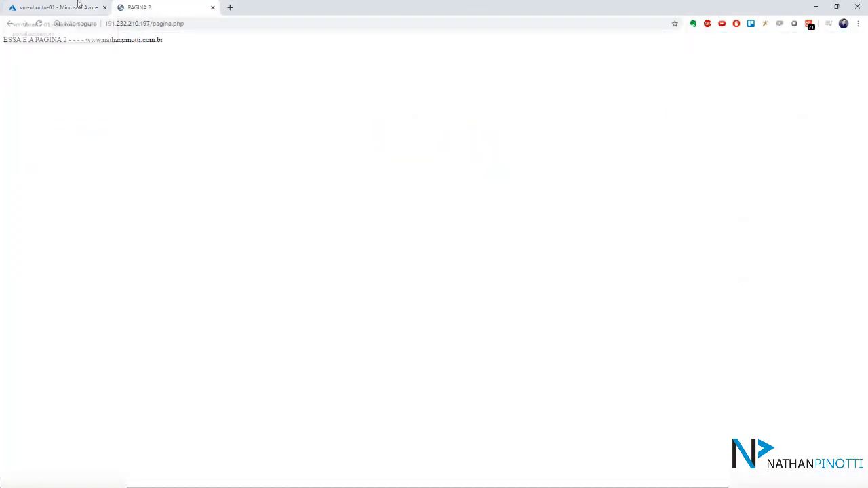
left_click_drag(28, 39, 68, 41)
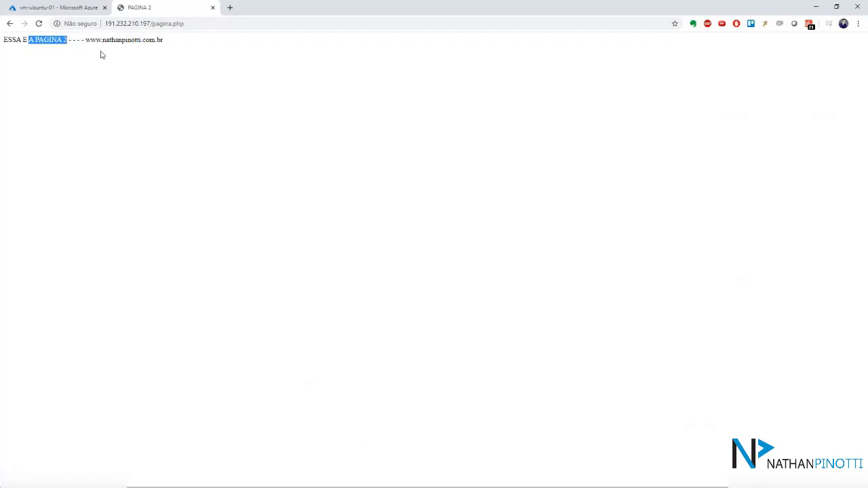
left_click(101, 51)
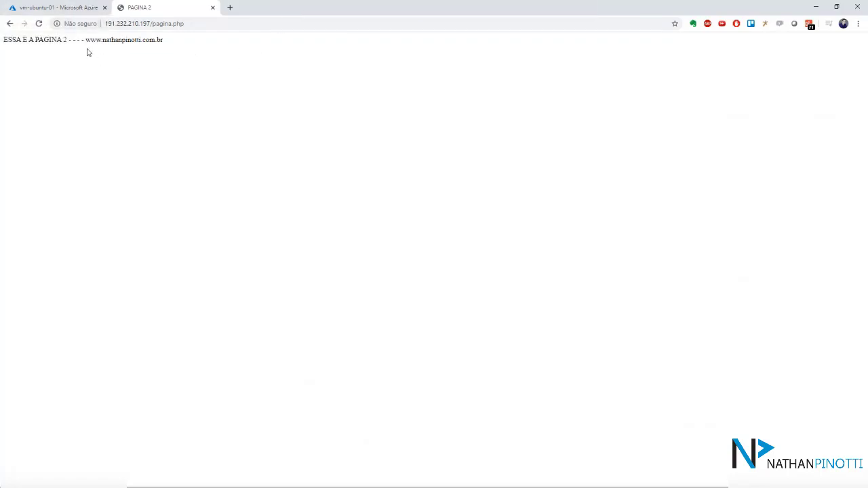
left_click_drag(65, 41, 160, 53)
left_click(161, 53)
left_click(78, 10)
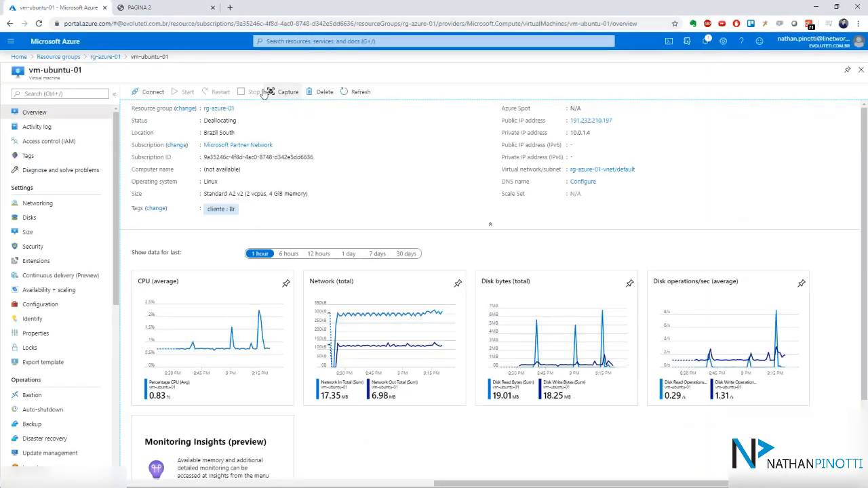
Step: Show lb-azure-01's Frontend IP configuration, with LoadBalancerFrontEnd at 191.232.210.197 and ip-lbfrontend-01
left_click(105, 56)
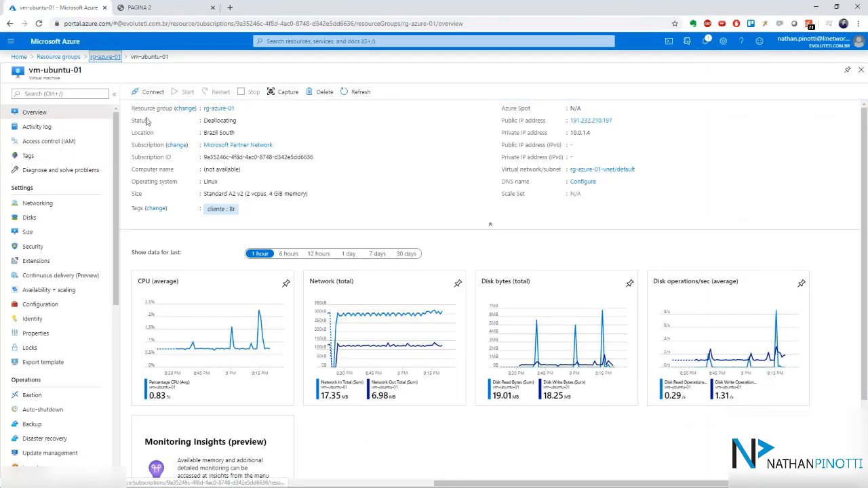
left_click(312, 214)
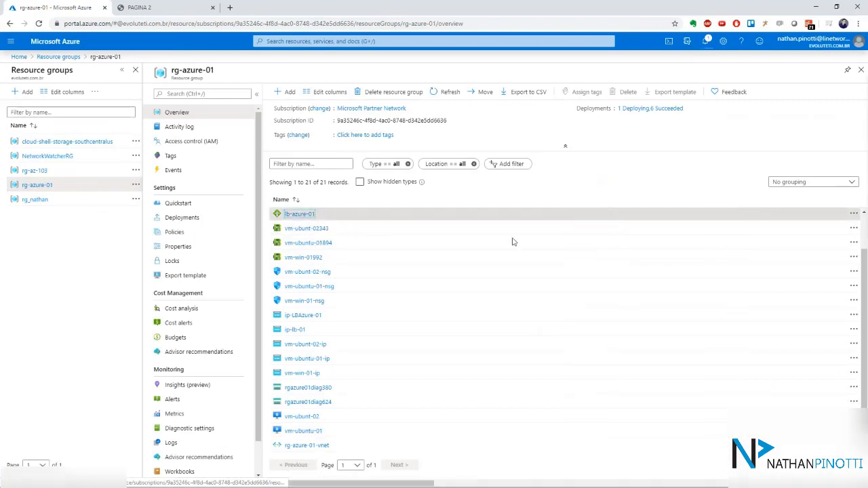
left_click(66, 203)
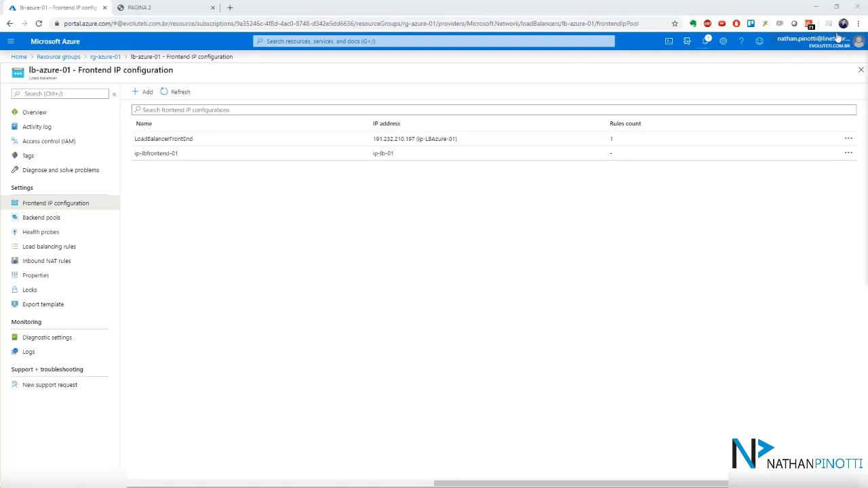
Step: Review recent notifications from rg-azure-01, refresh its resources, and return to the Resource groups list
left_click(105, 56)
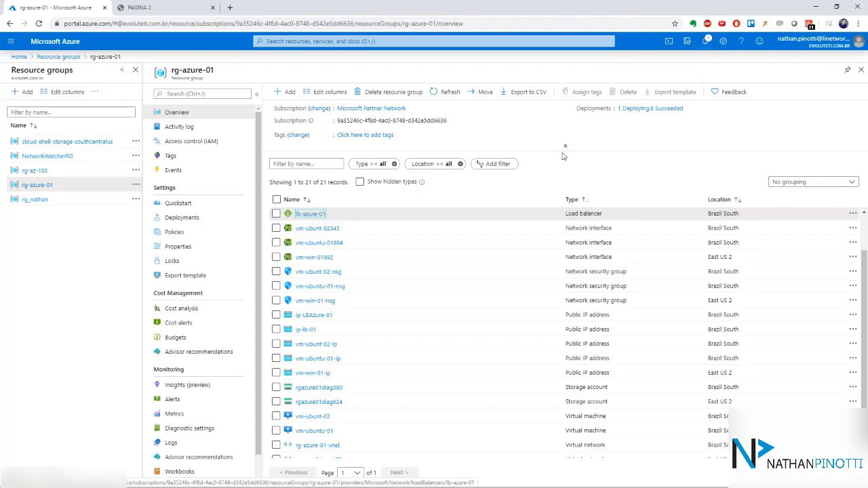
left_click(706, 40)
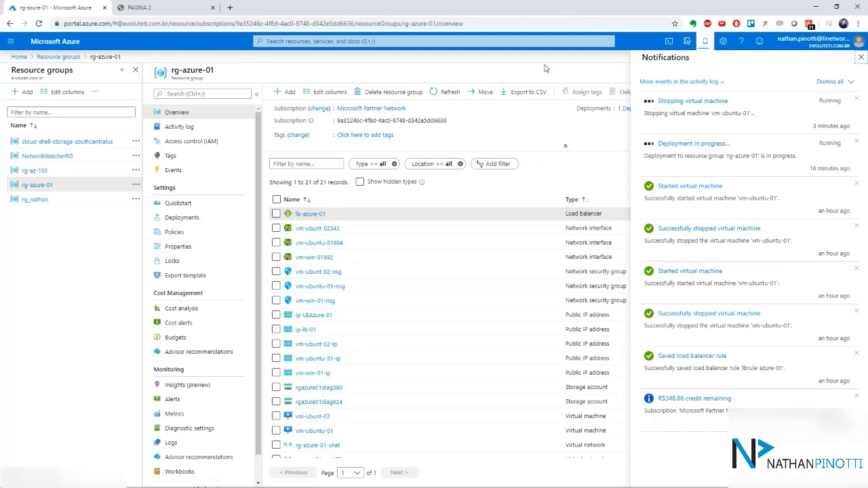
left_click(860, 59)
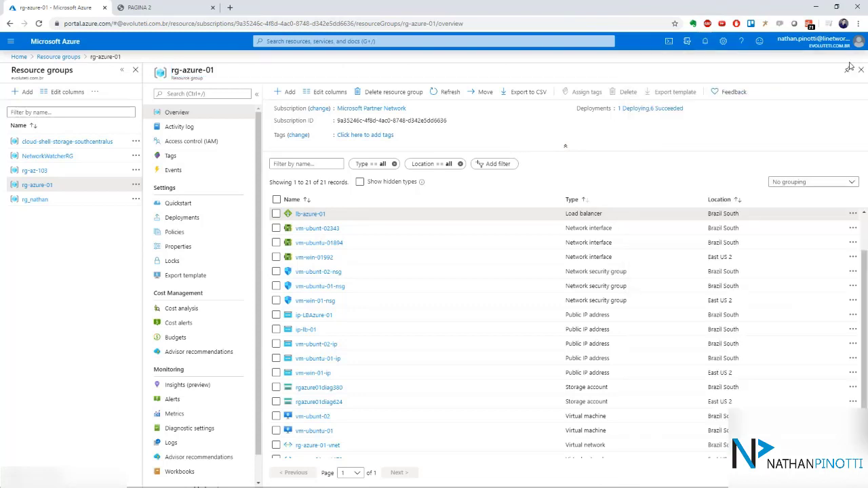
left_click(436, 91)
left_click(59, 57)
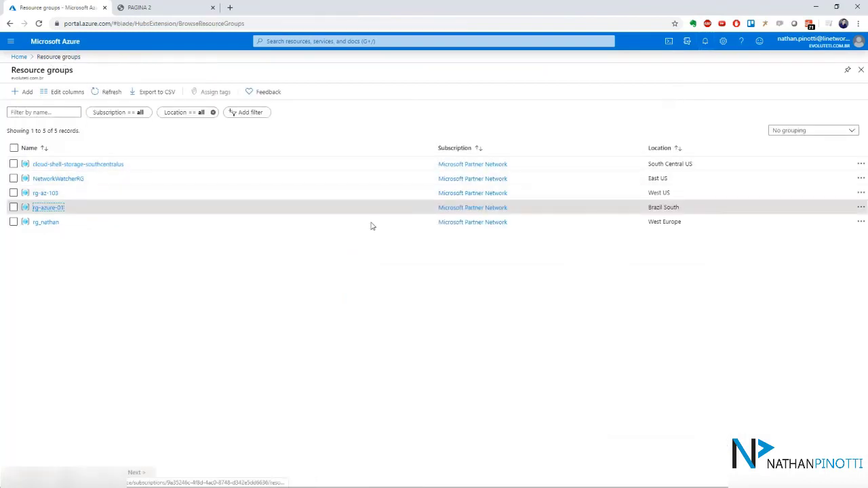
Step: Browse rg-azure-01's resources with hidden types turned off, then go back to Resource groups
left_click(54, 208)
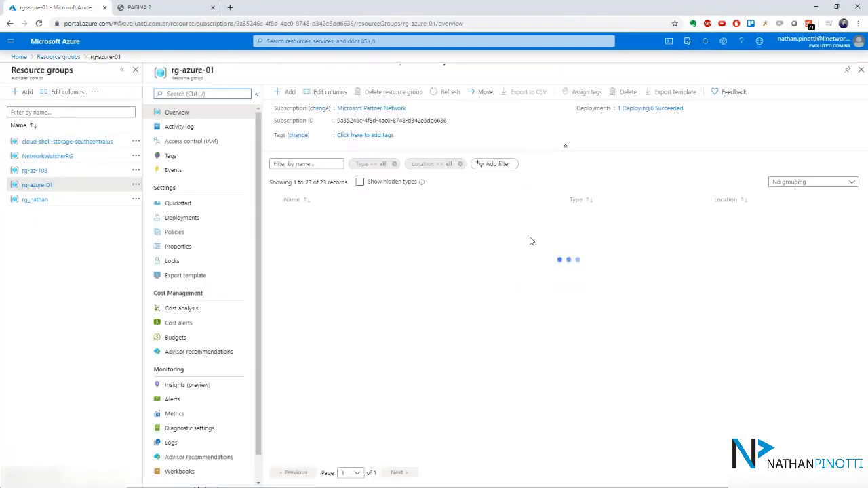
left_click(541, 187)
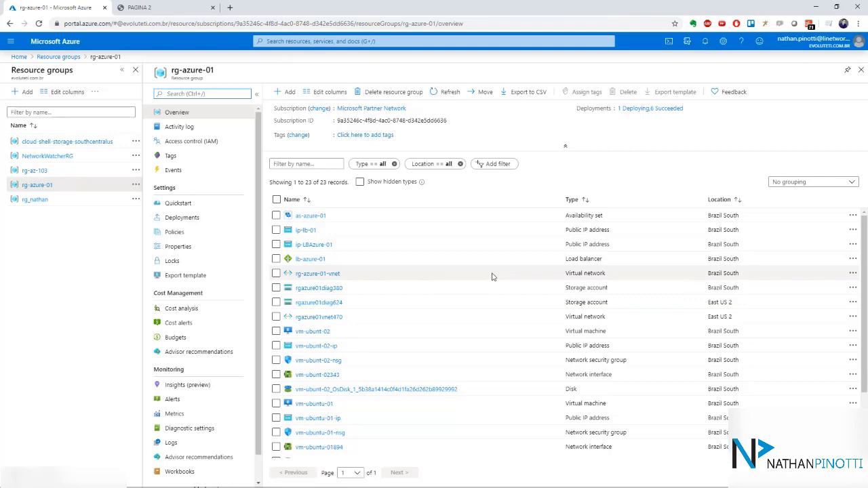
scroll(493, 272, "down", 2)
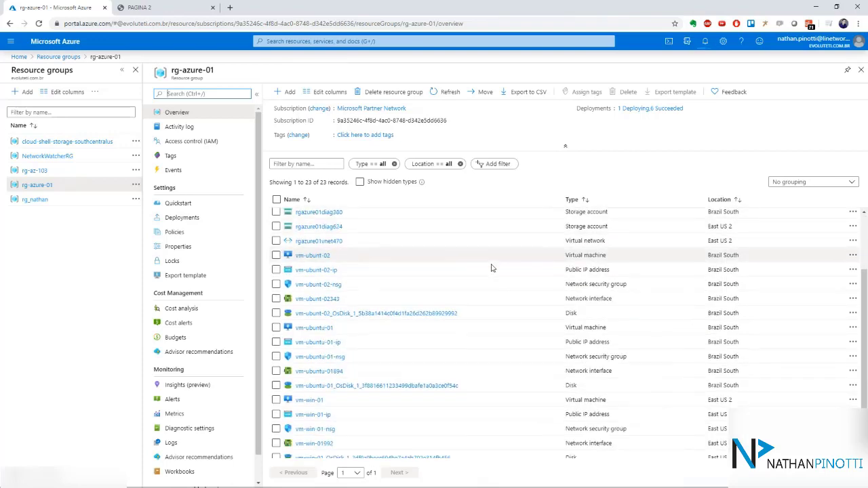
scroll(494, 269, "up", 2)
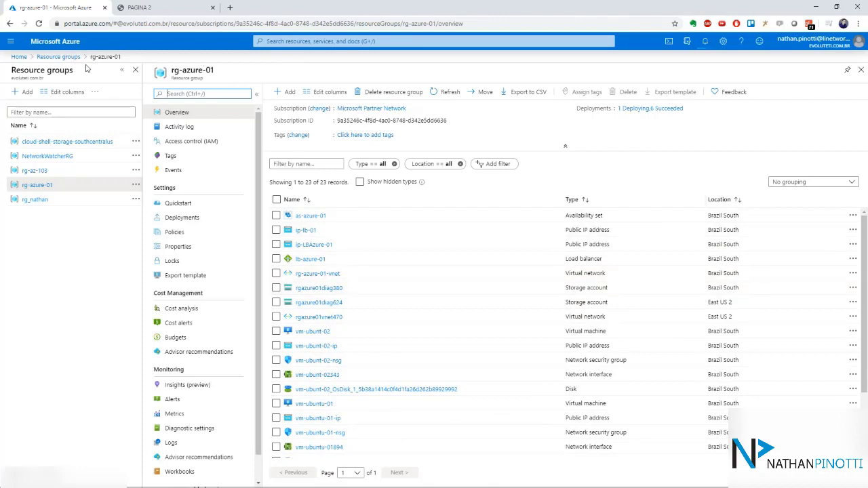
left_click(58, 56)
Step: Start the stopped Windows VM vm-cidadania from the West Europe resource group
left_click(46, 222)
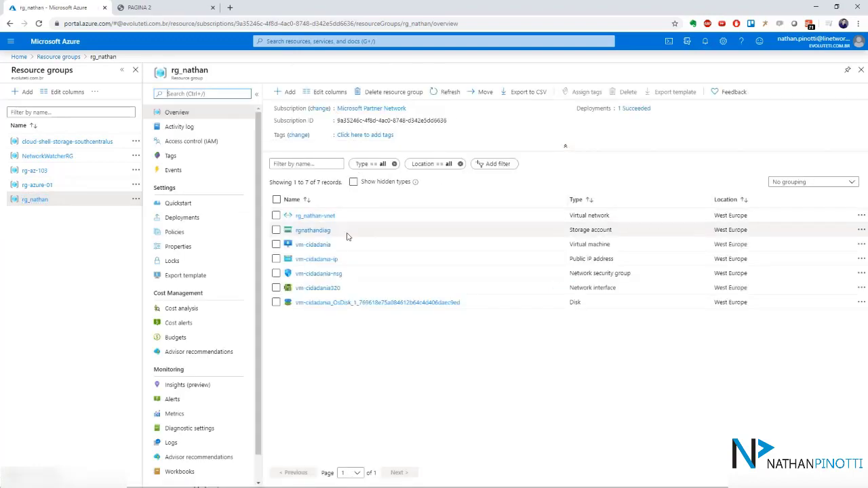
left_click(328, 245)
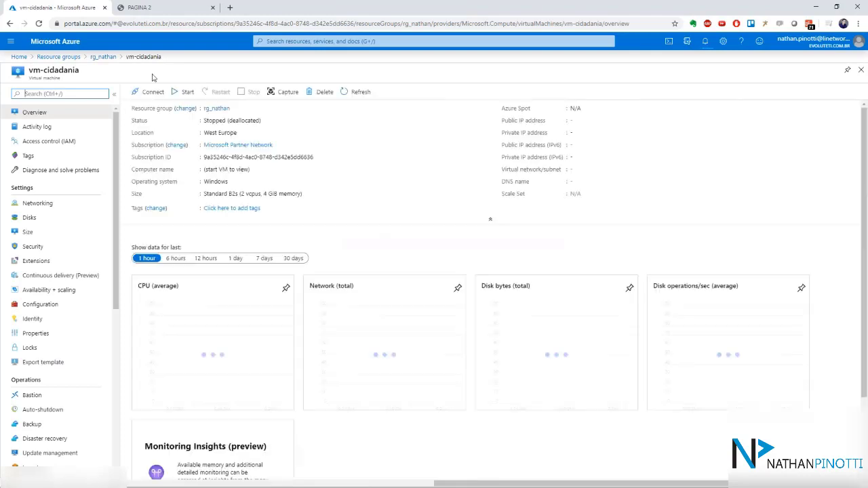
left_click(183, 91)
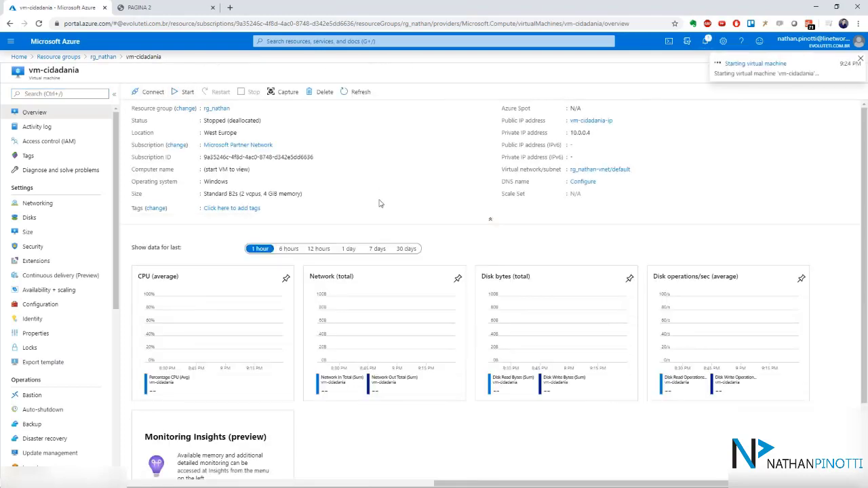
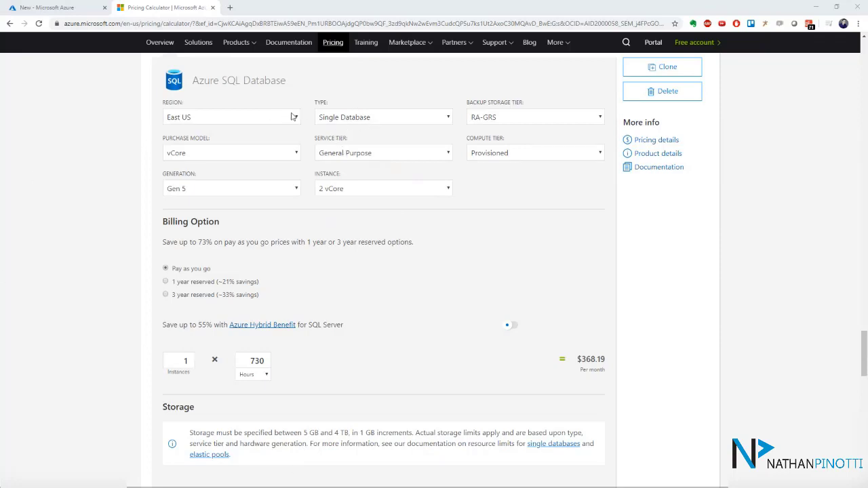
Step: Compare the Managed Instance and Elastic Pool types, then return to Single Database at $1,983.95 monthly
left_click(381, 121)
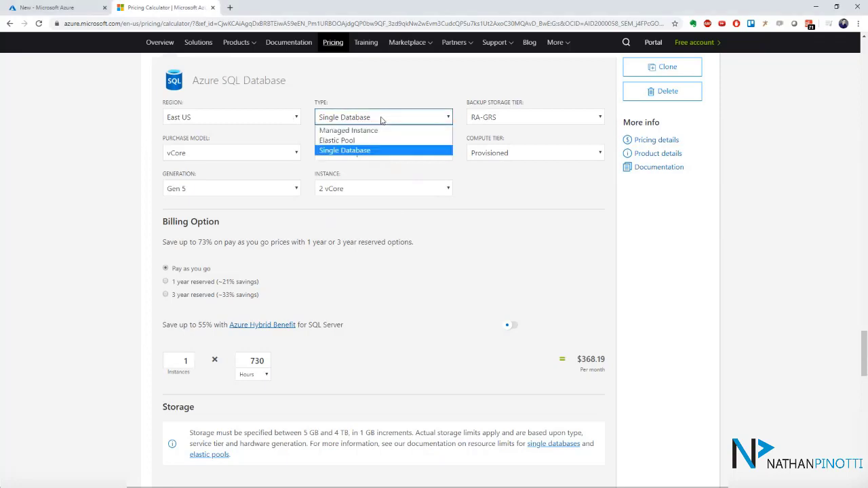
left_click(383, 130)
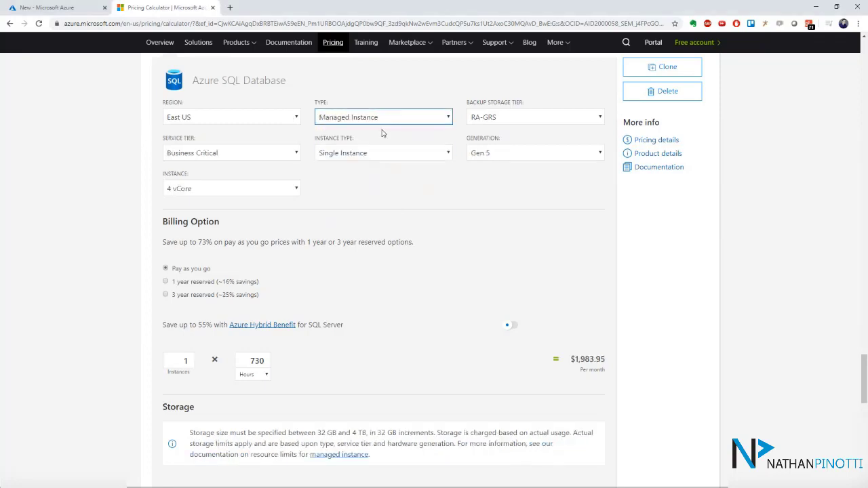
left_click(392, 120)
left_click(384, 141)
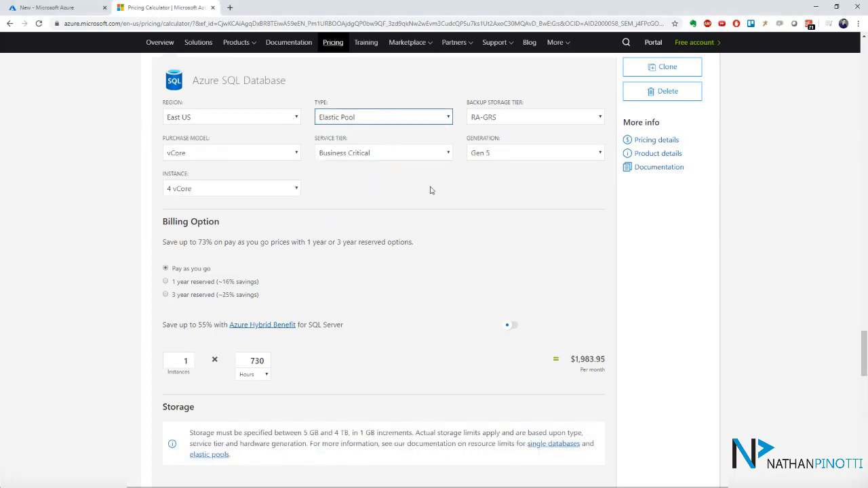
left_click(434, 117)
left_click(409, 151)
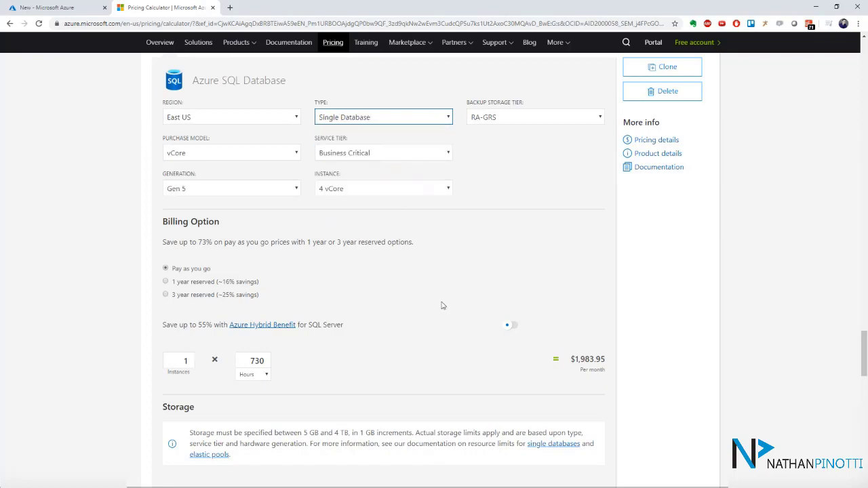
key("Tab")
key("Tab")
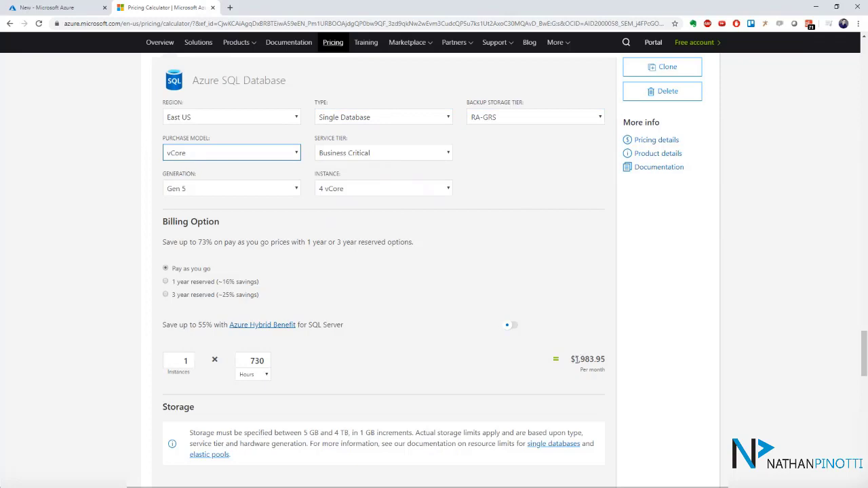
left_click_drag(576, 359, 612, 362)
Step: Check the 2 vCore price, then review Managed Instance vCore sizes while keeping 4 vCore
left_click(415, 190)
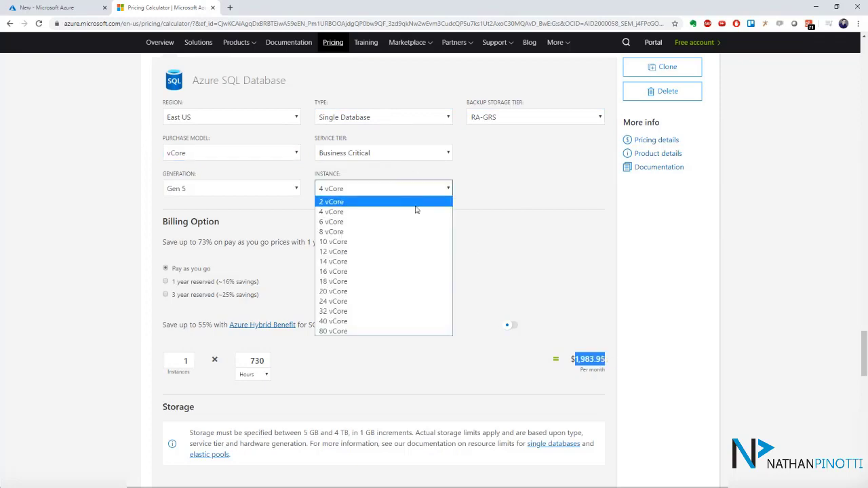
left_click(421, 202)
left_click(434, 117)
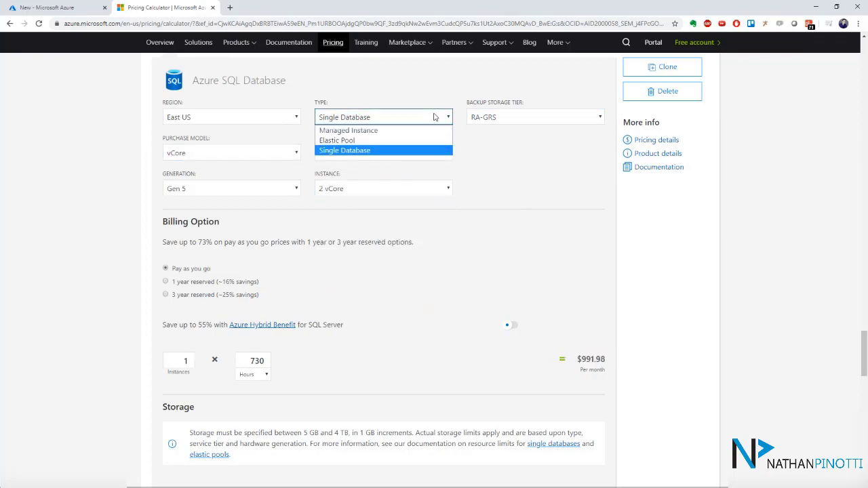
left_click(424, 131)
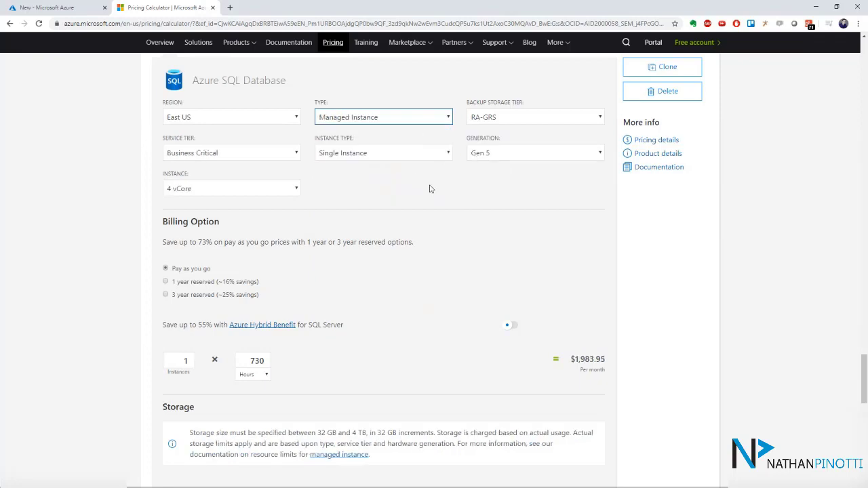
left_click(293, 190)
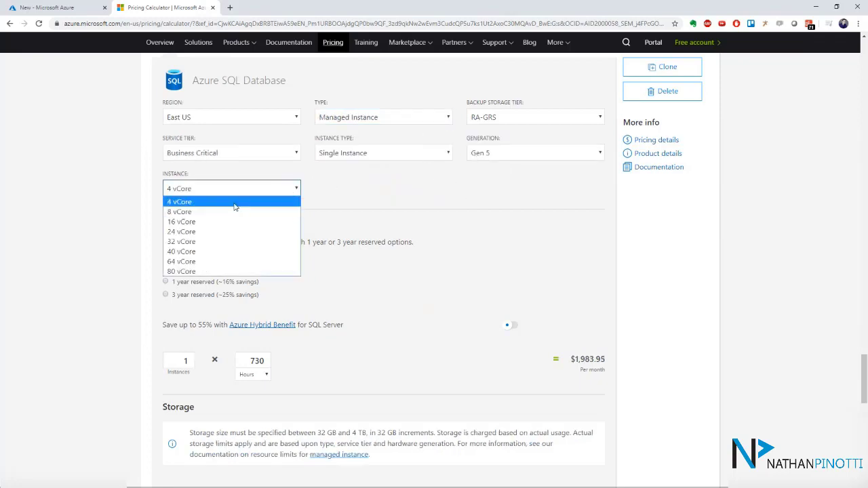
left_click(226, 204)
Step: Try Elastic Pool again and switch back to Single Database, confirming the $1,983.95 price
left_click(384, 119)
left_click(381, 139)
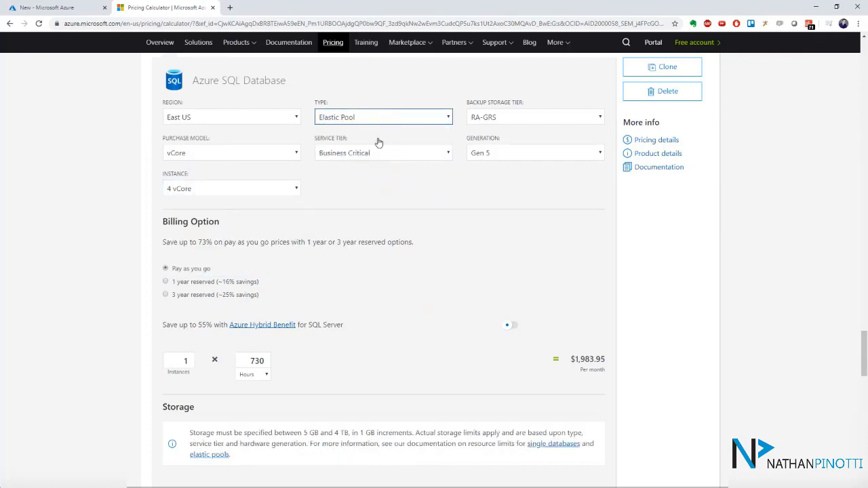
left_click(396, 120)
left_click(346, 150)
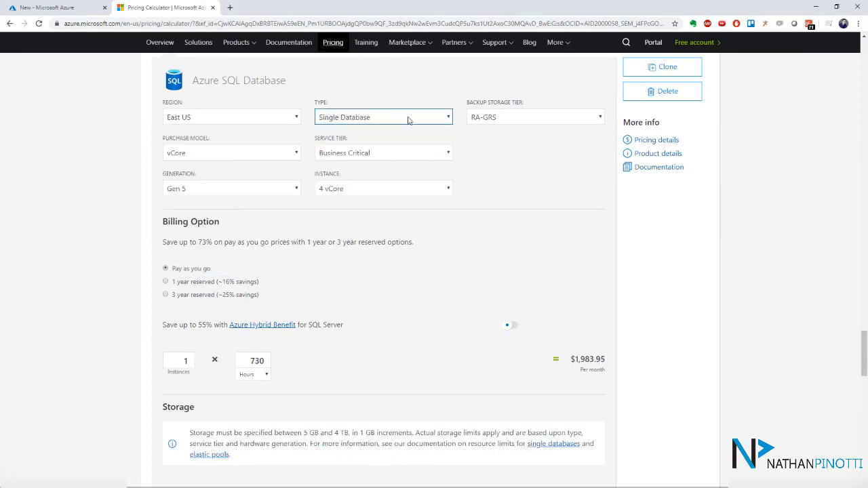
left_click_drag(606, 360, 570, 360)
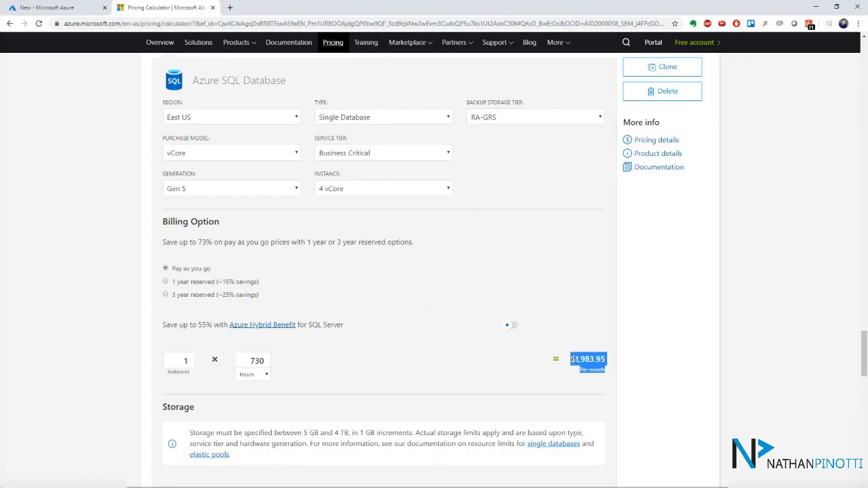
left_click(415, 214)
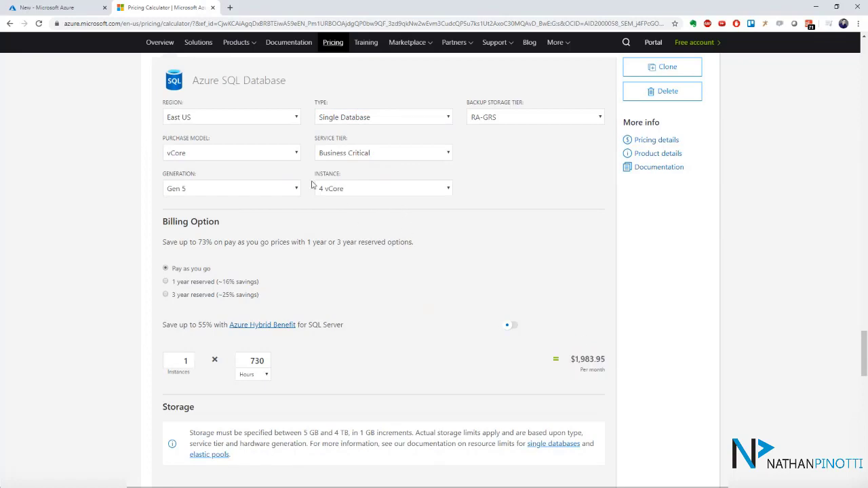
Step: Keep the instance at 4 vCore and the backup storage tier at RA-GRS
left_click(297, 153)
left_click(386, 192)
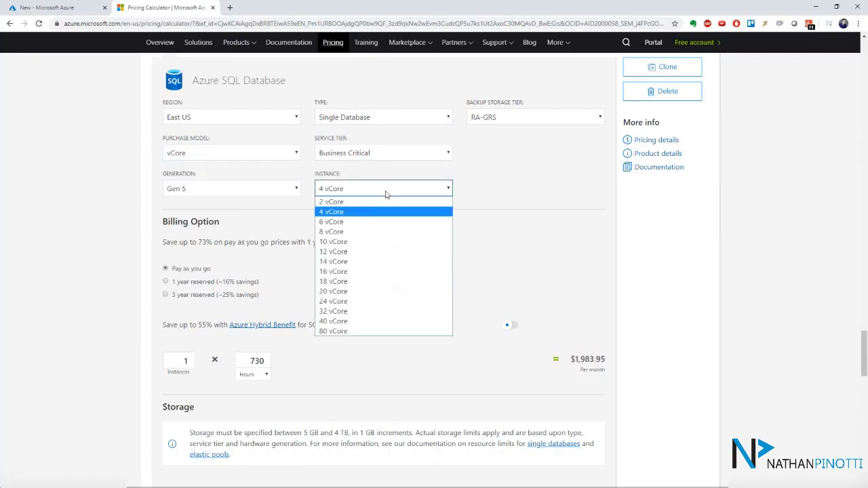
left_click(388, 193)
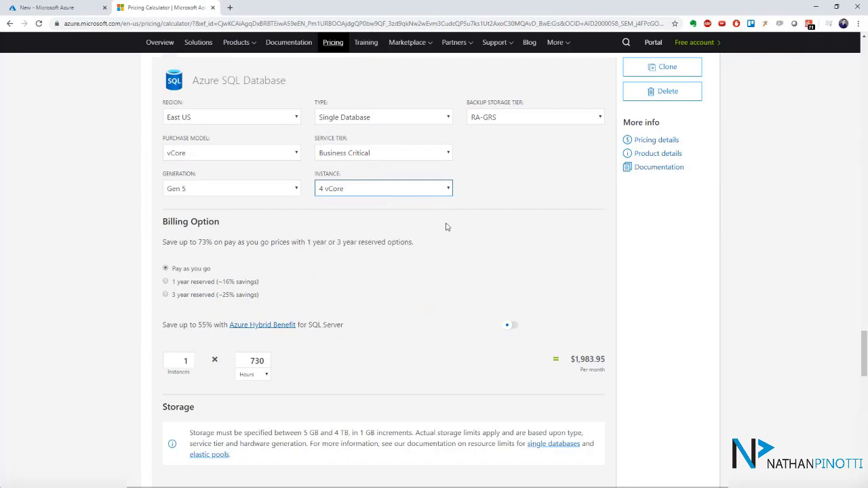
left_click(529, 124)
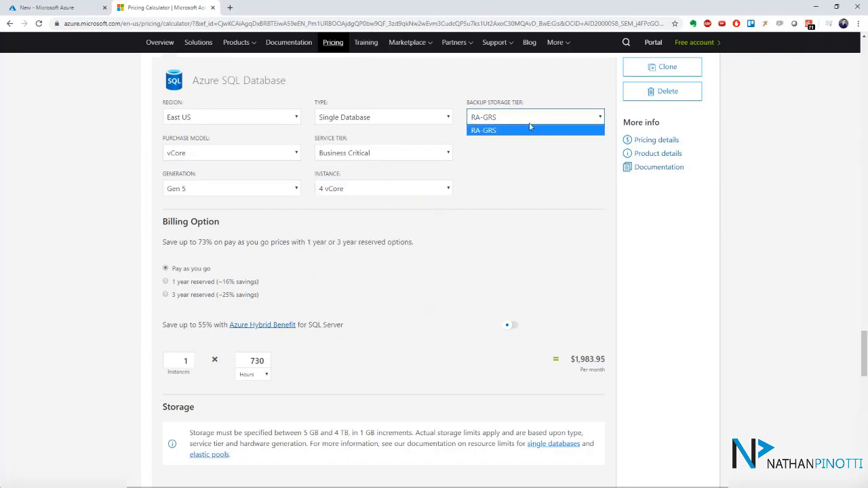
left_click(530, 125)
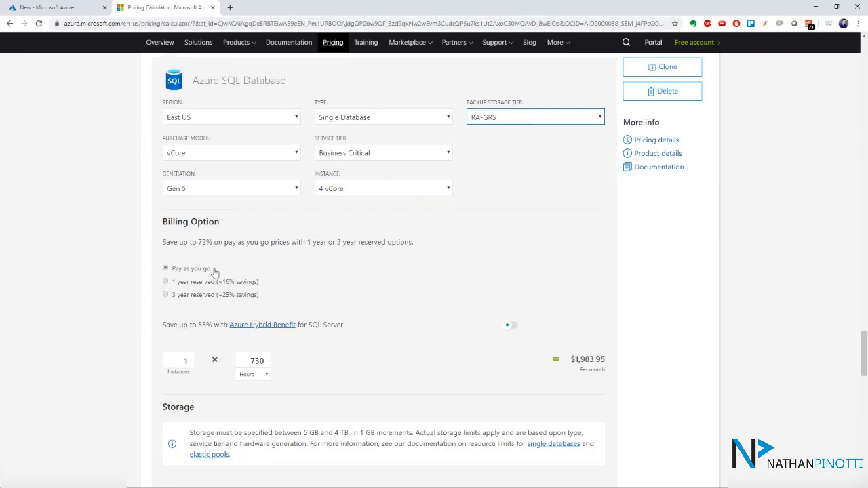
Step: Move billing from pay-as-you-go through 1-year to 3-year reserved, lowering compute to $1,495.01
left_click_drag(213, 272, 169, 273)
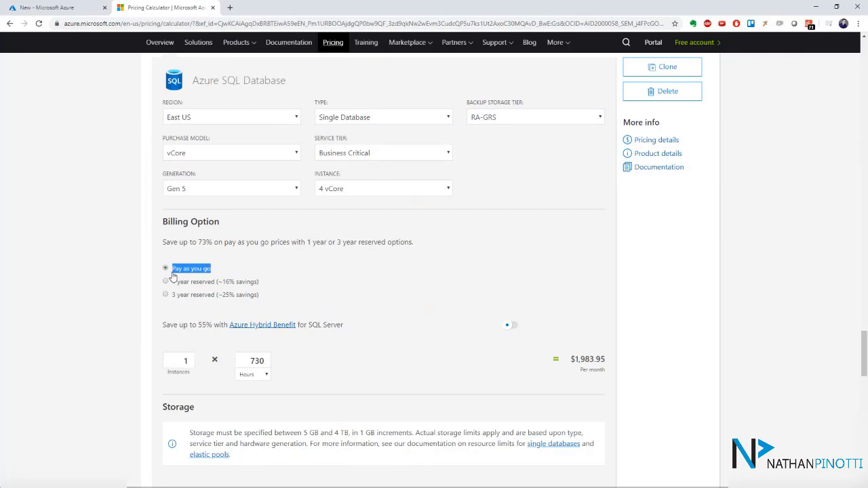
left_click(230, 284)
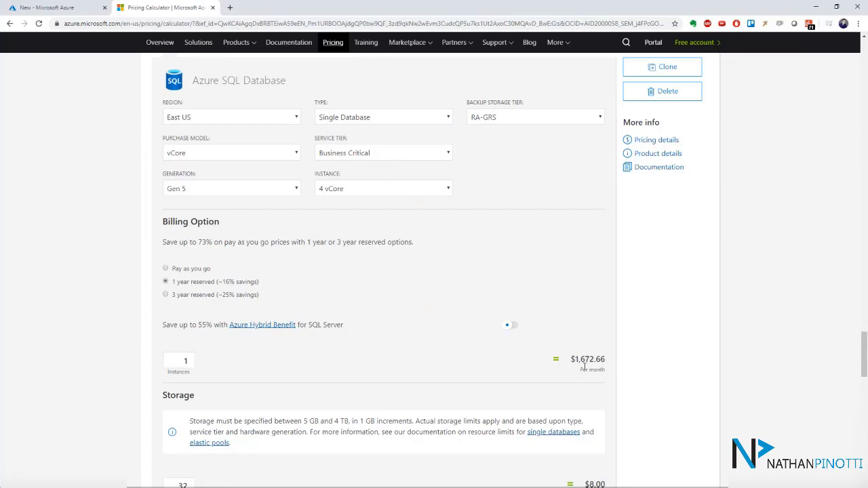
left_click(248, 296)
scroll(447, 319, "up", 1)
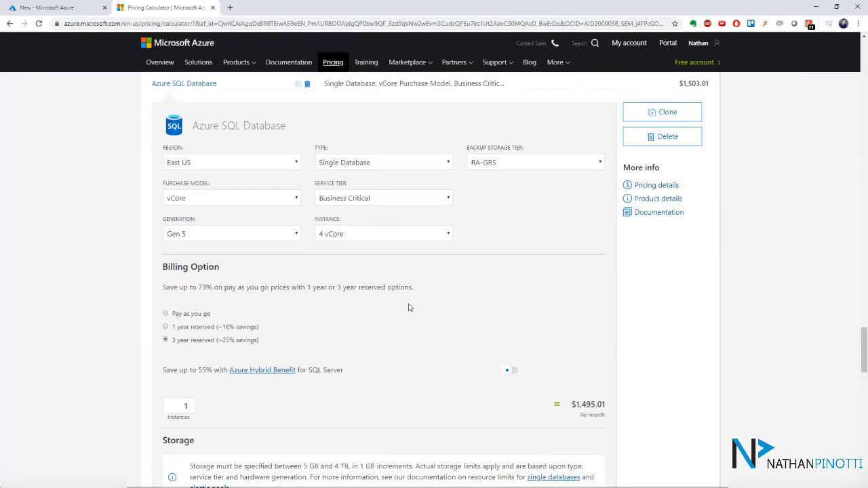
Step: Switch to the DTU purchase model ($4.90), try Managed Instance, then keep Single Database with RA-GRS backup
left_click(297, 201)
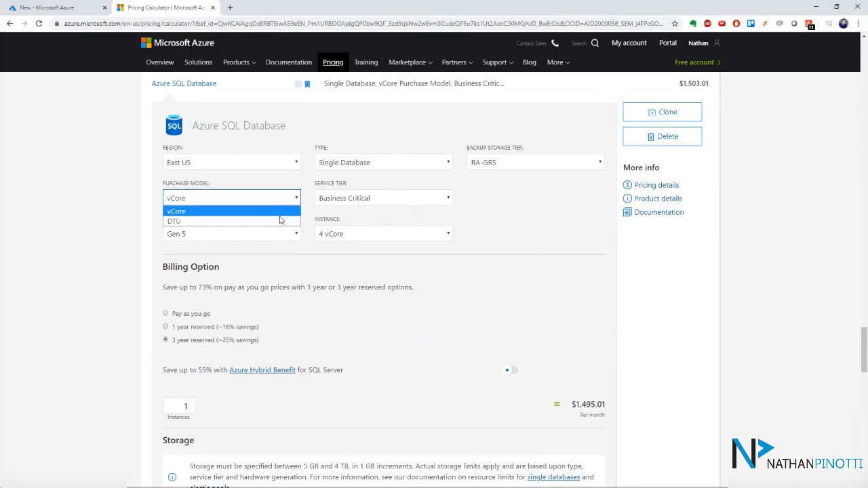
left_click(281, 220)
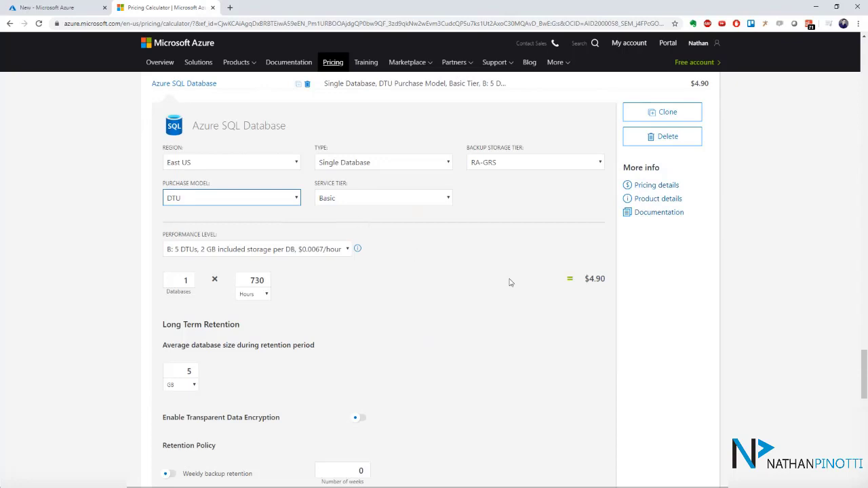
left_click_drag(614, 283, 576, 284)
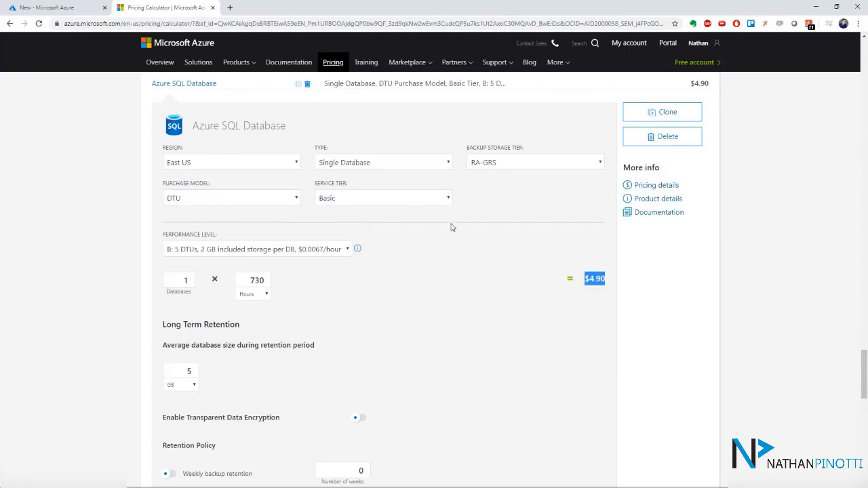
left_click(423, 163)
left_click(413, 175)
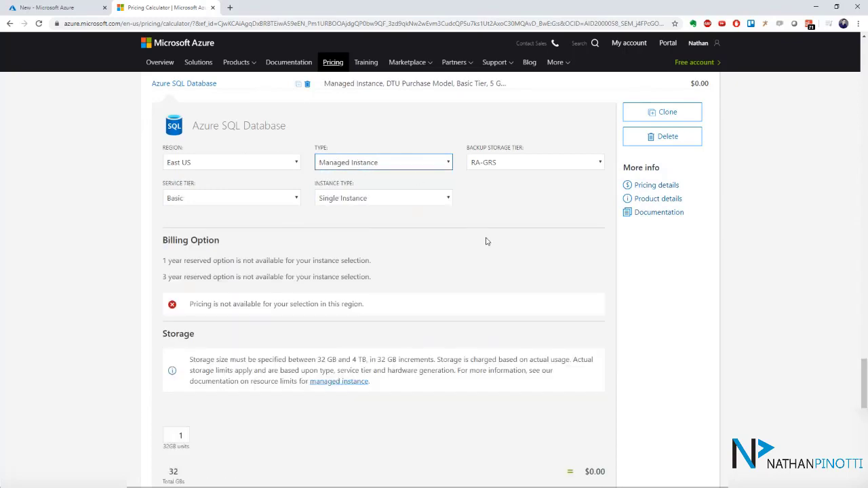
left_click(338, 167)
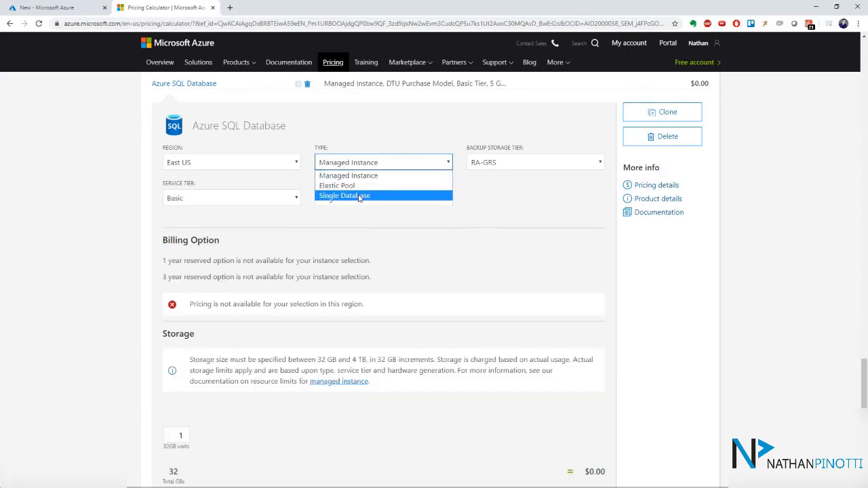
left_click(361, 196)
left_click(504, 165)
left_click(504, 175)
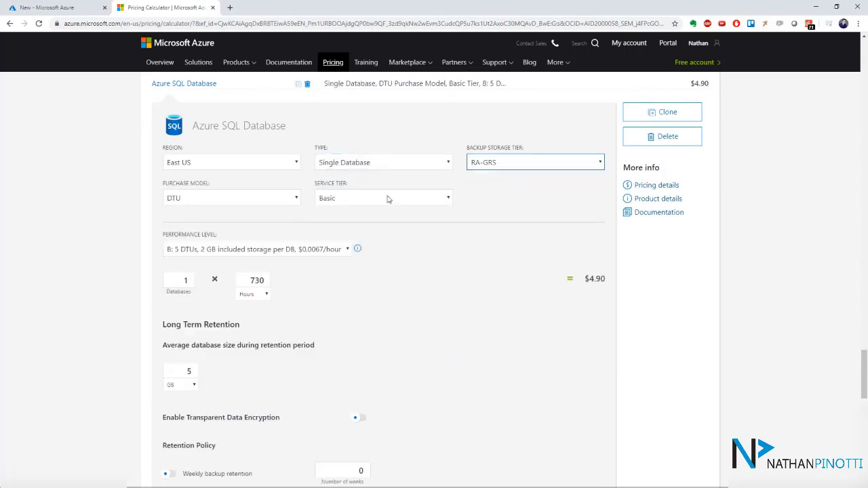
Step: Try the Premium service tier, then settle on Standard at $14.72 monthly
left_click(387, 198)
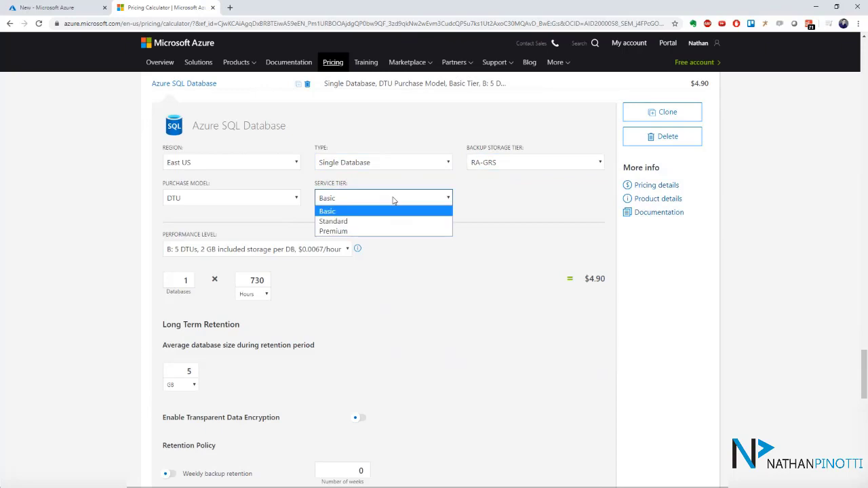
left_click(356, 231)
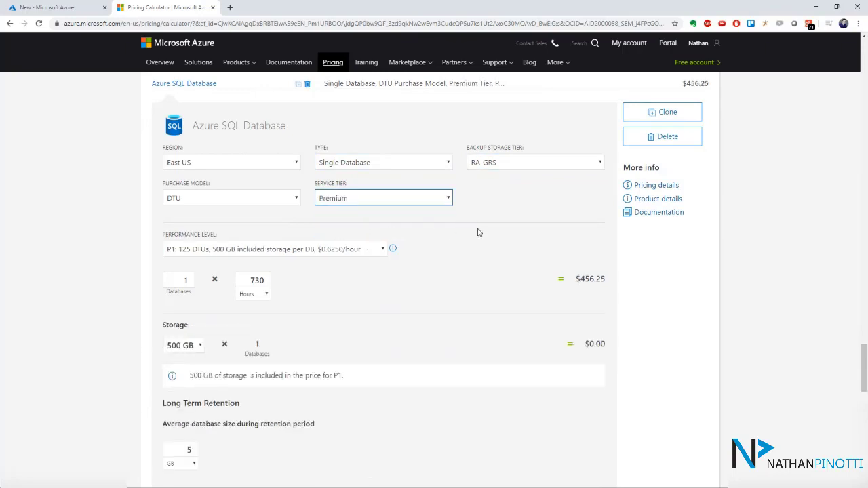
left_click(433, 197)
left_click(384, 222)
left_click_drag(595, 274, 576, 331)
left_click(575, 330)
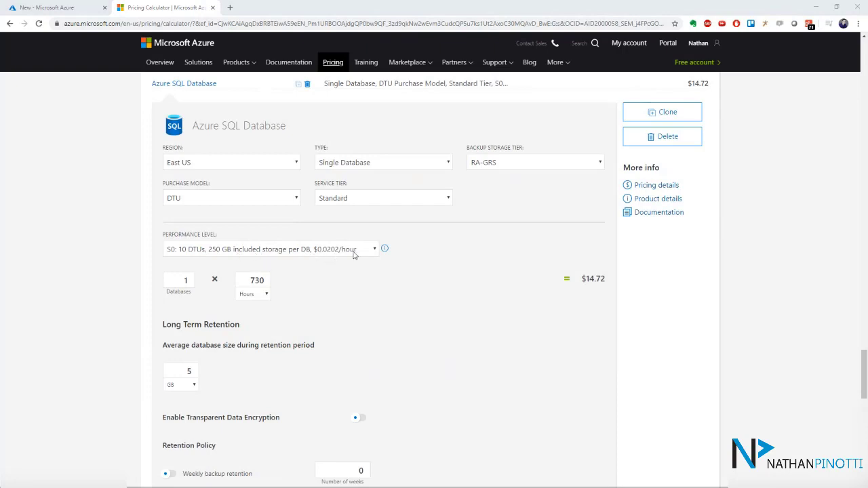
Step: Compare DTU performance levels S7 (800 DTUs) and S3 (100 DTUs)
left_click(353, 251)
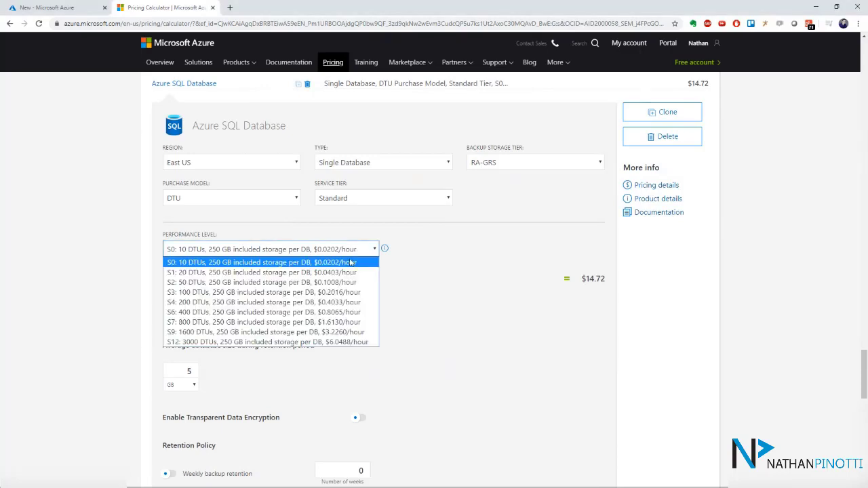
left_click(375, 324)
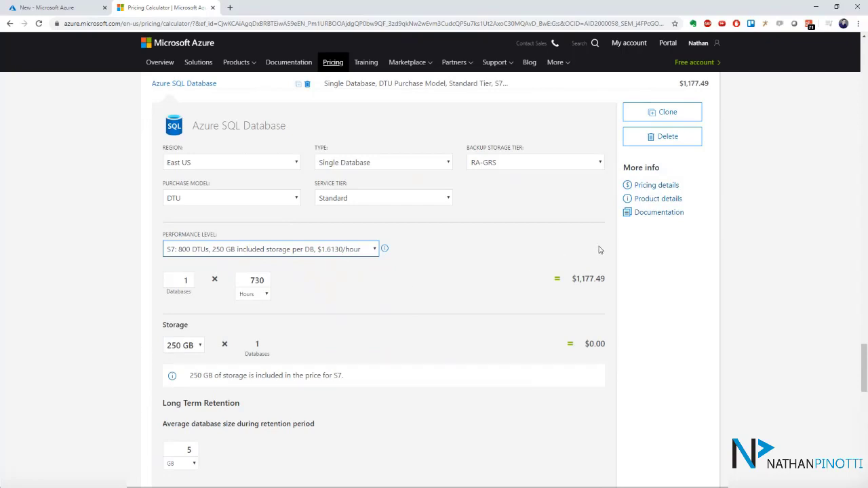
scroll(599, 251, "down", 1)
left_click_drag(601, 233, 572, 234)
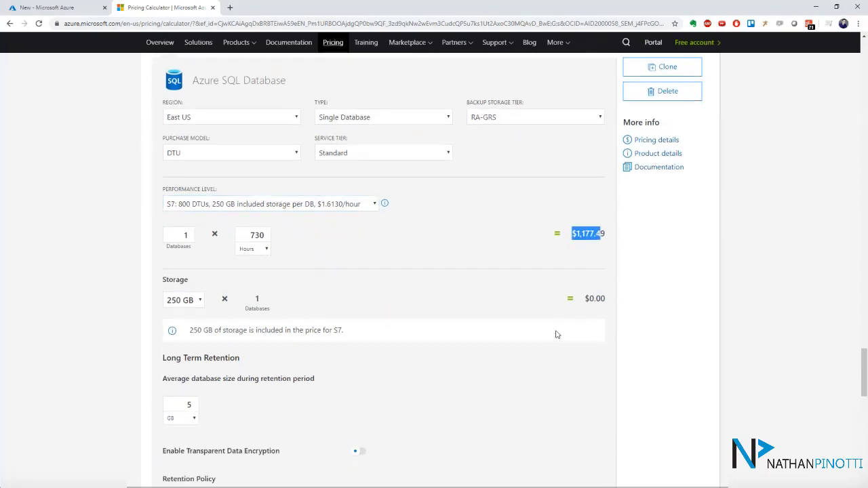
left_click(536, 255)
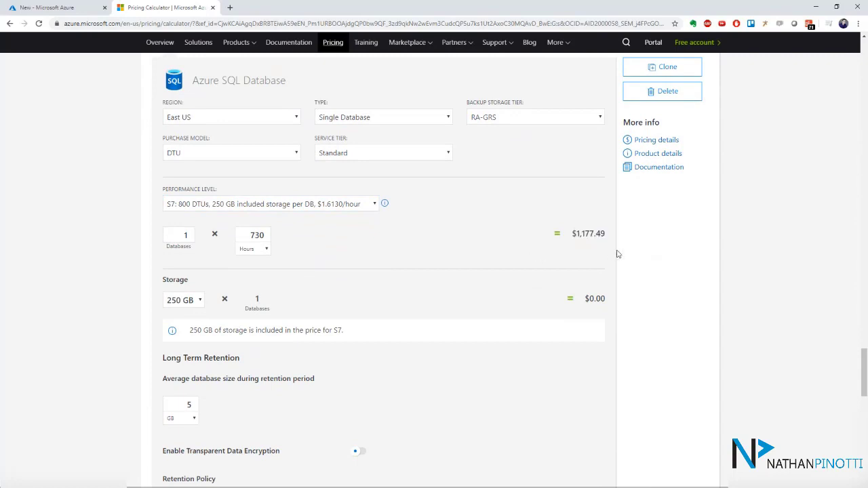
scroll(604, 250, "up", 1)
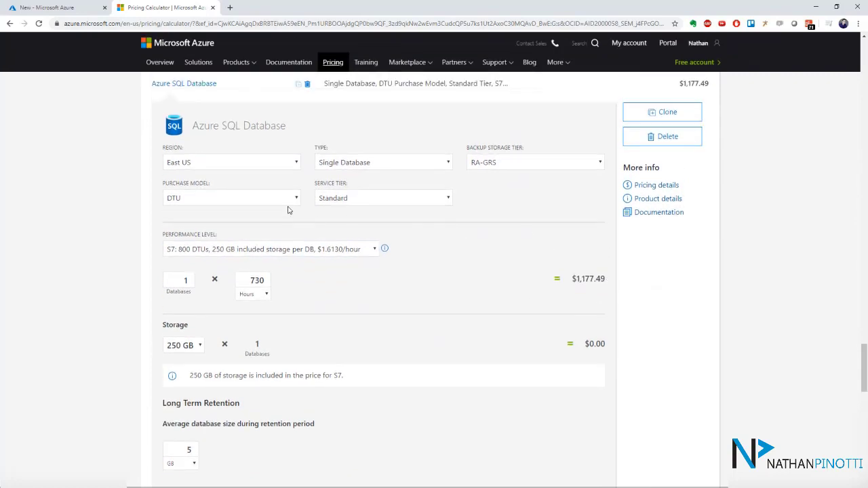
left_click(297, 250)
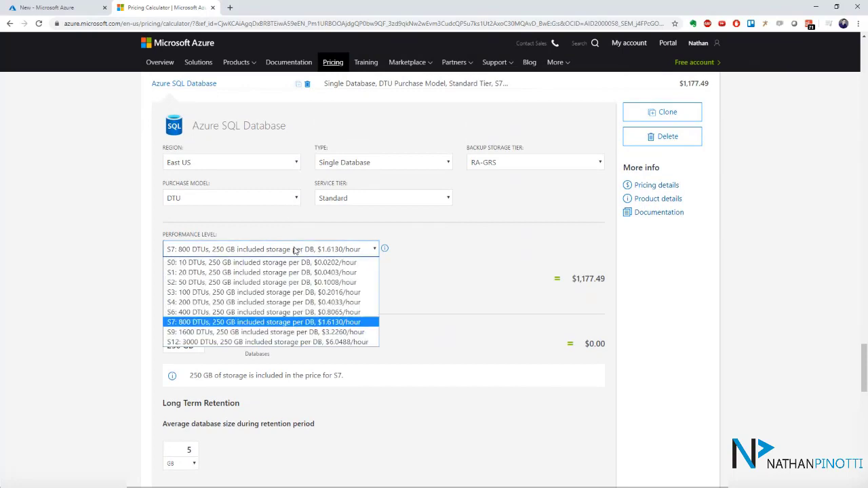
left_click(255, 291)
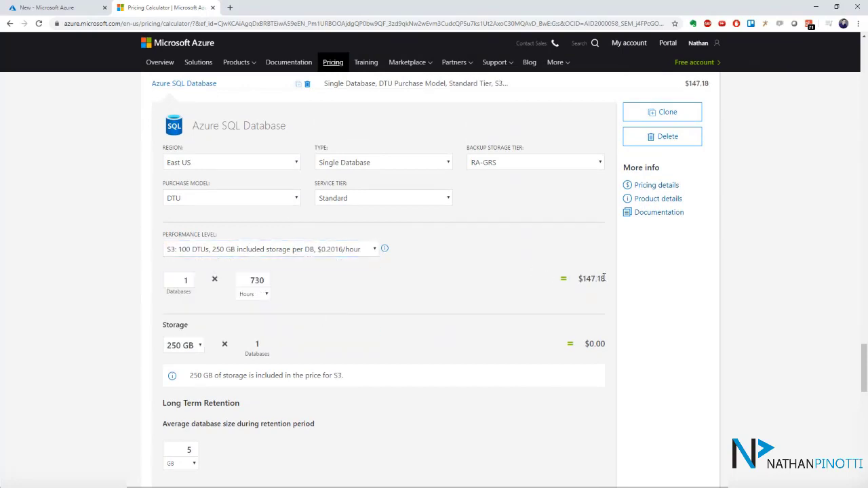
Step: Return to the vCore model with Gen 5 hardware and a 2 vCore instance
left_click(276, 203)
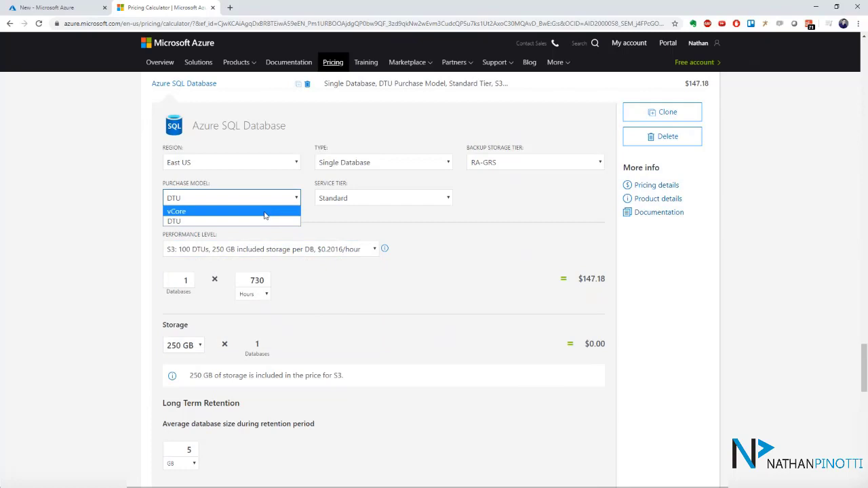
left_click(265, 213)
left_click(292, 234)
left_click(343, 231)
left_click(343, 234)
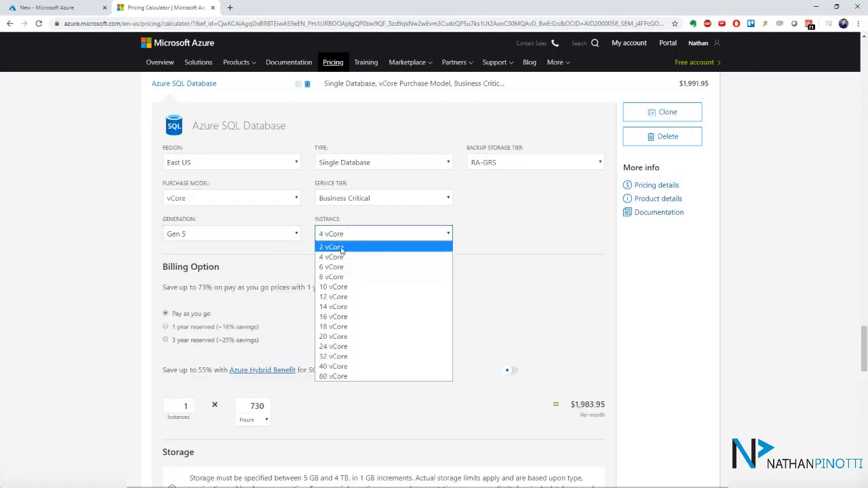
left_click(342, 249)
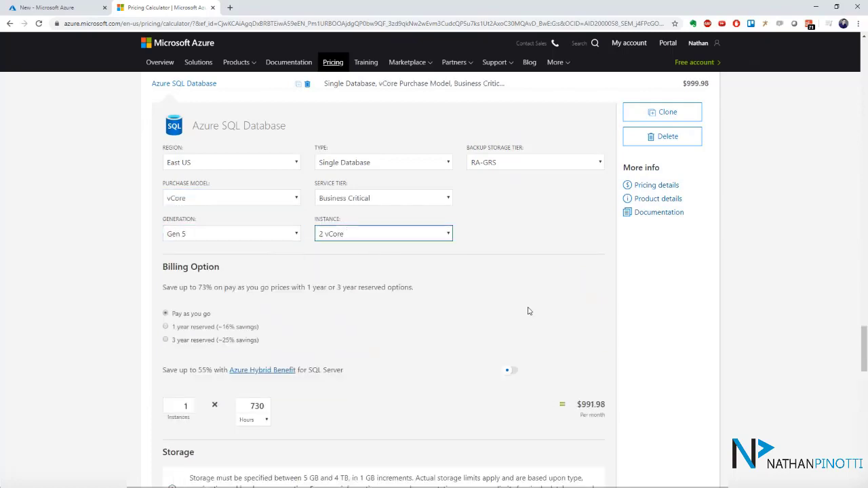